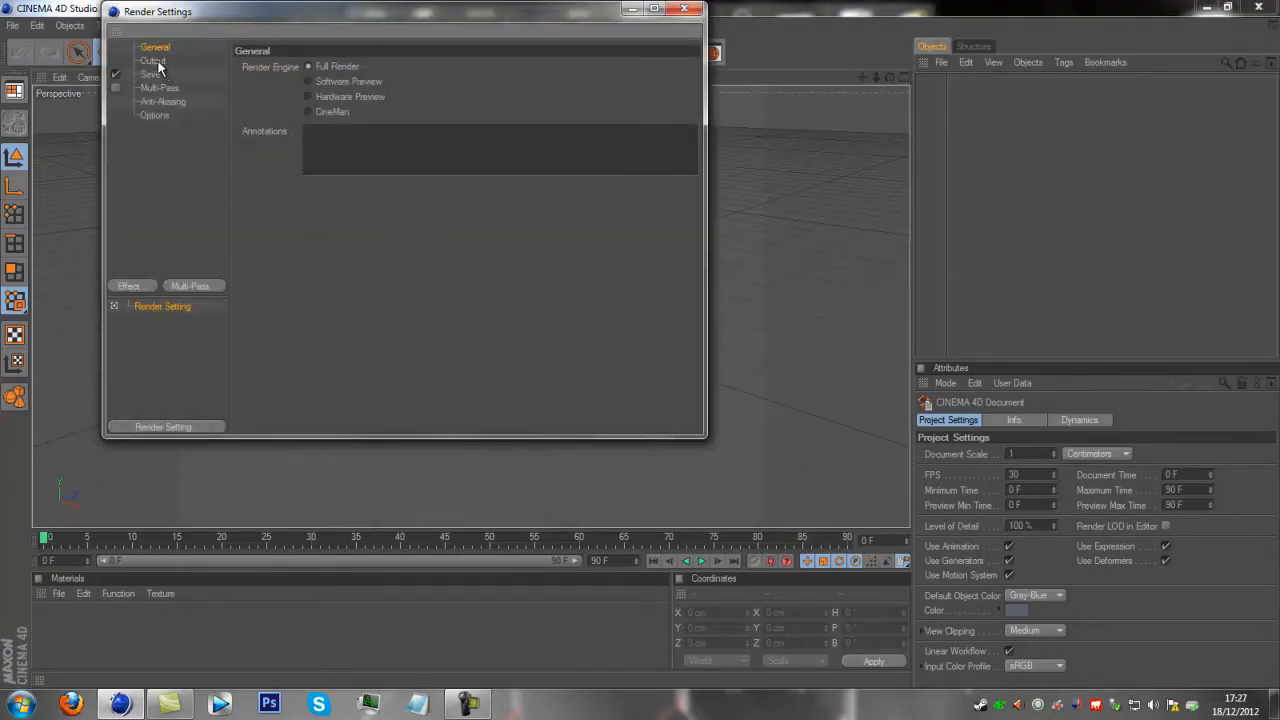
# Set the render output size to a width of 1880 and a height of 1000 pixels.
pyautogui.click(157, 61)
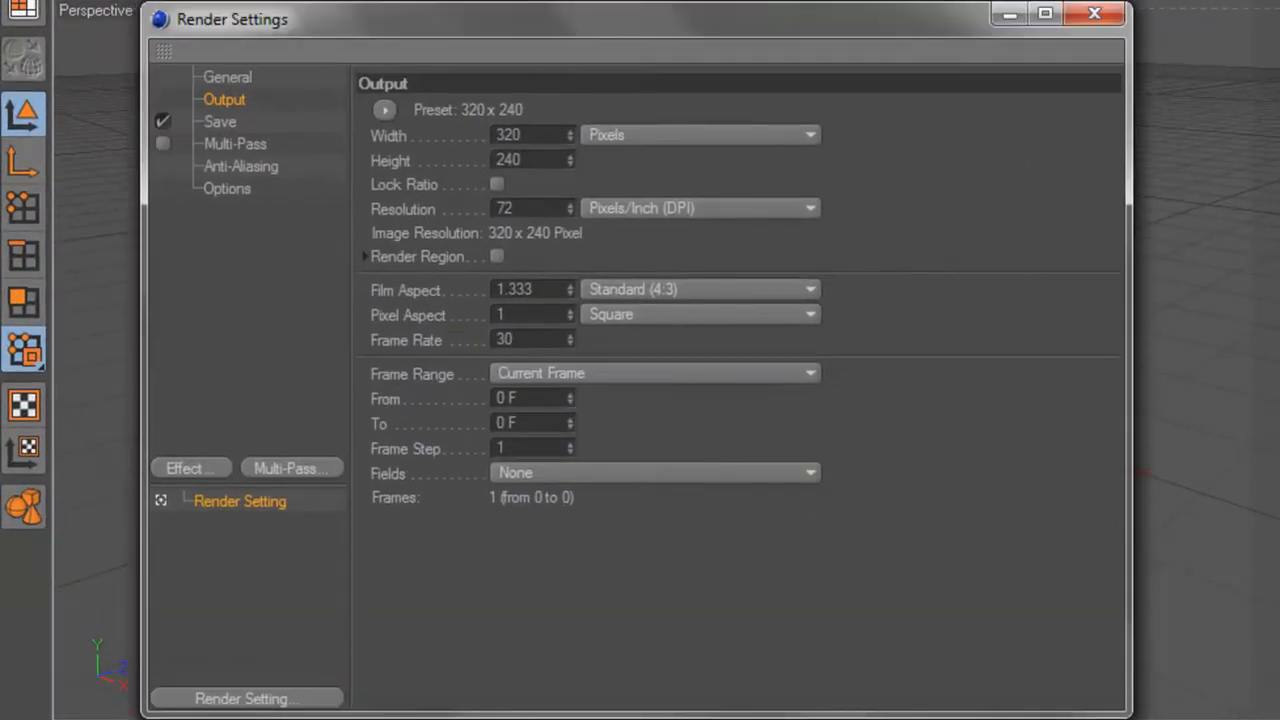
pyautogui.click(1093, 14)
pyautogui.click(655, 2)
pyautogui.doubleClick(537, 134)
pyautogui.write('18')
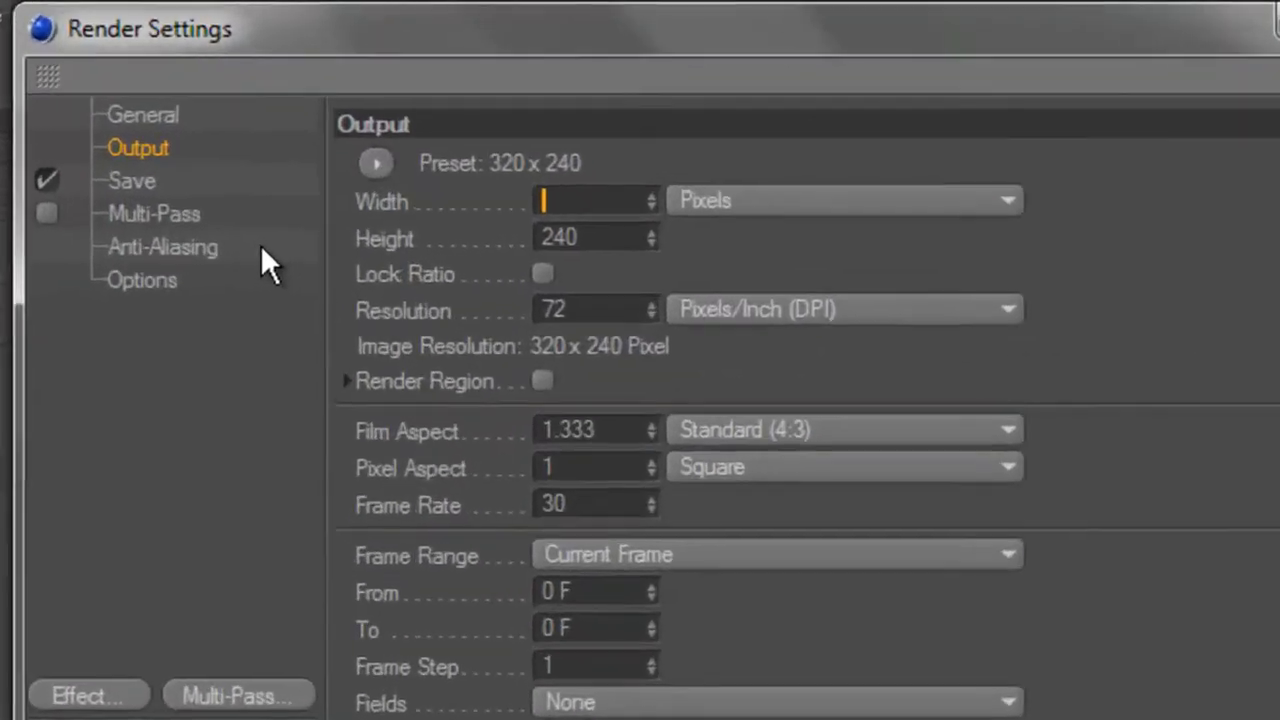
pyautogui.write('80')
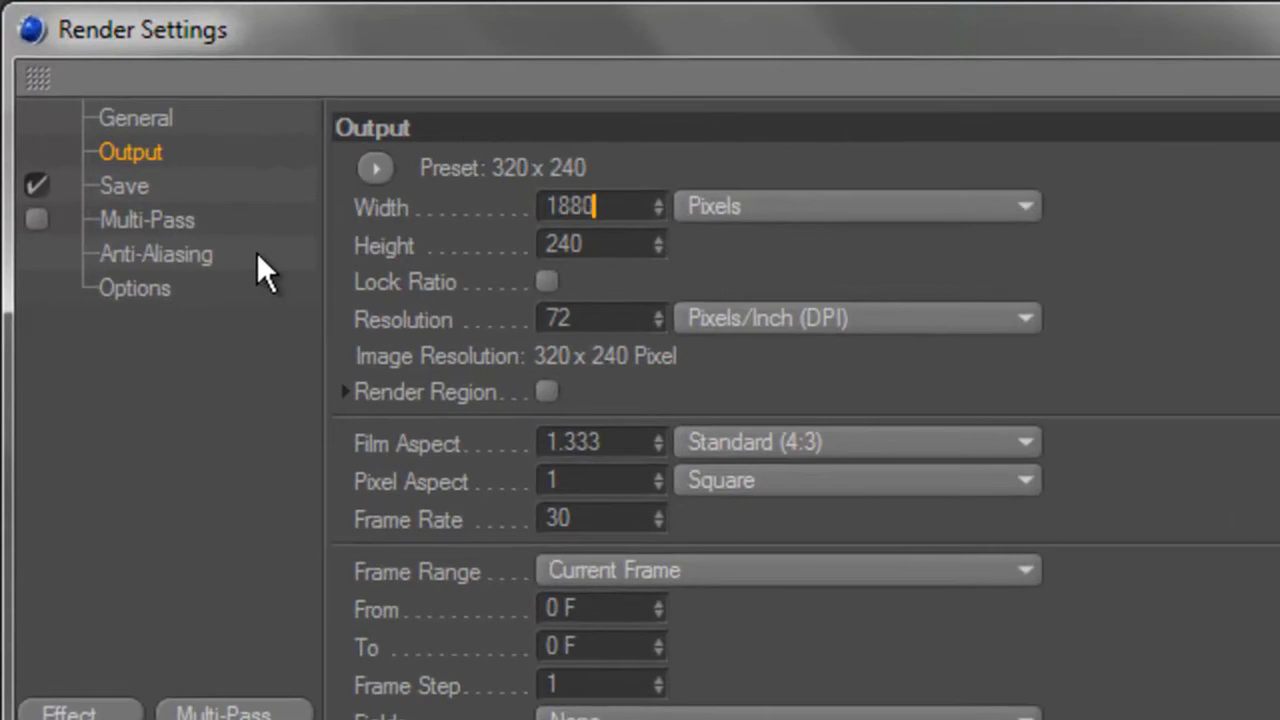
pyautogui.press('Return')
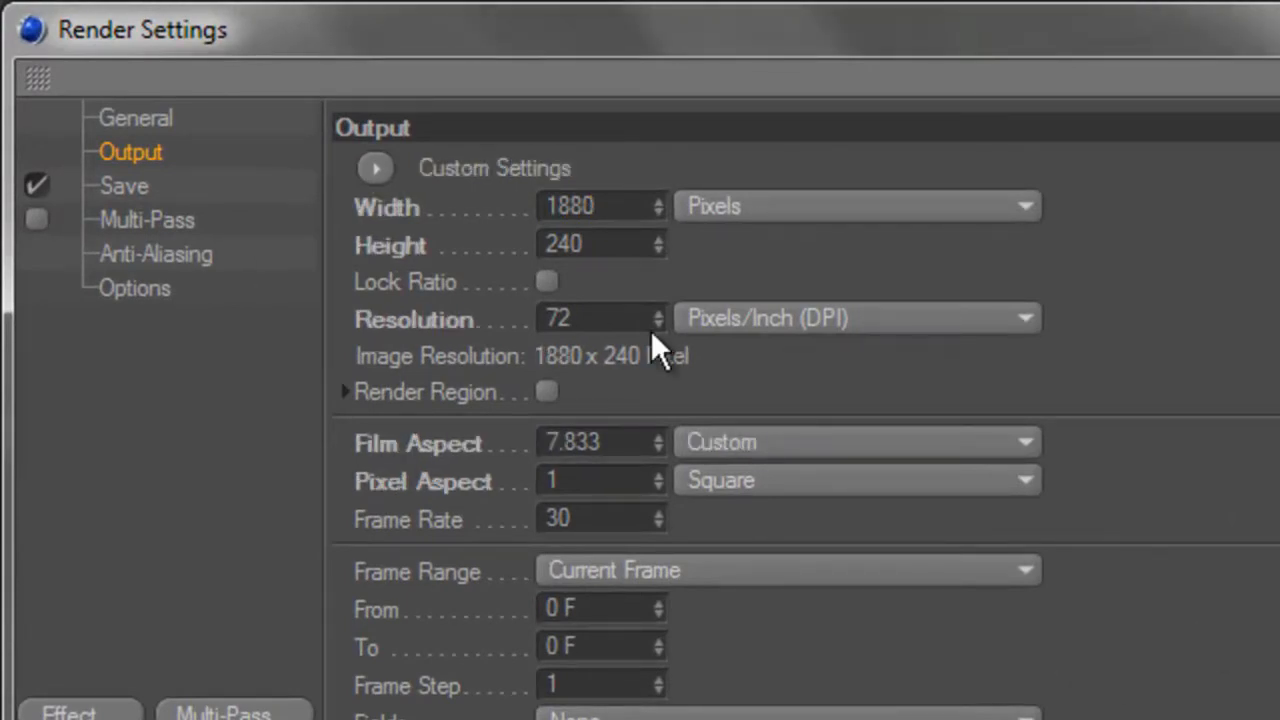
pyautogui.doubleClick(620, 243)
pyautogui.write('100')
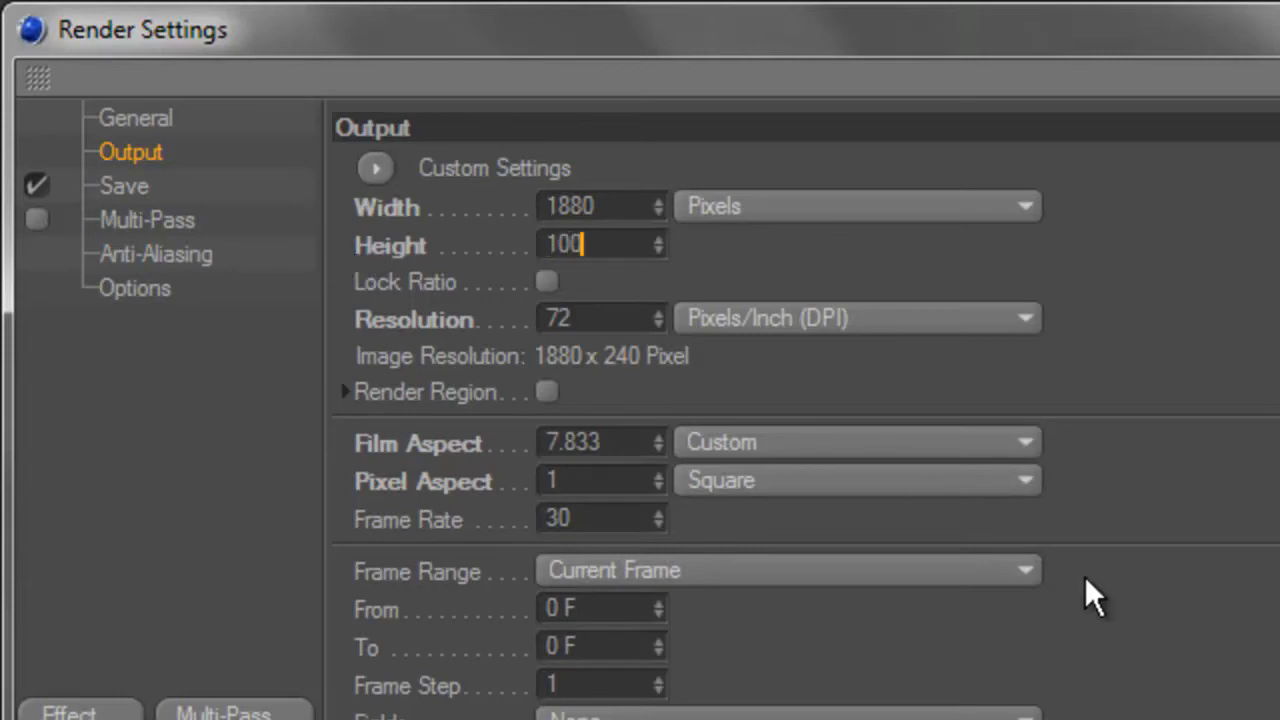
pyautogui.write('0')
pyautogui.press('Return')
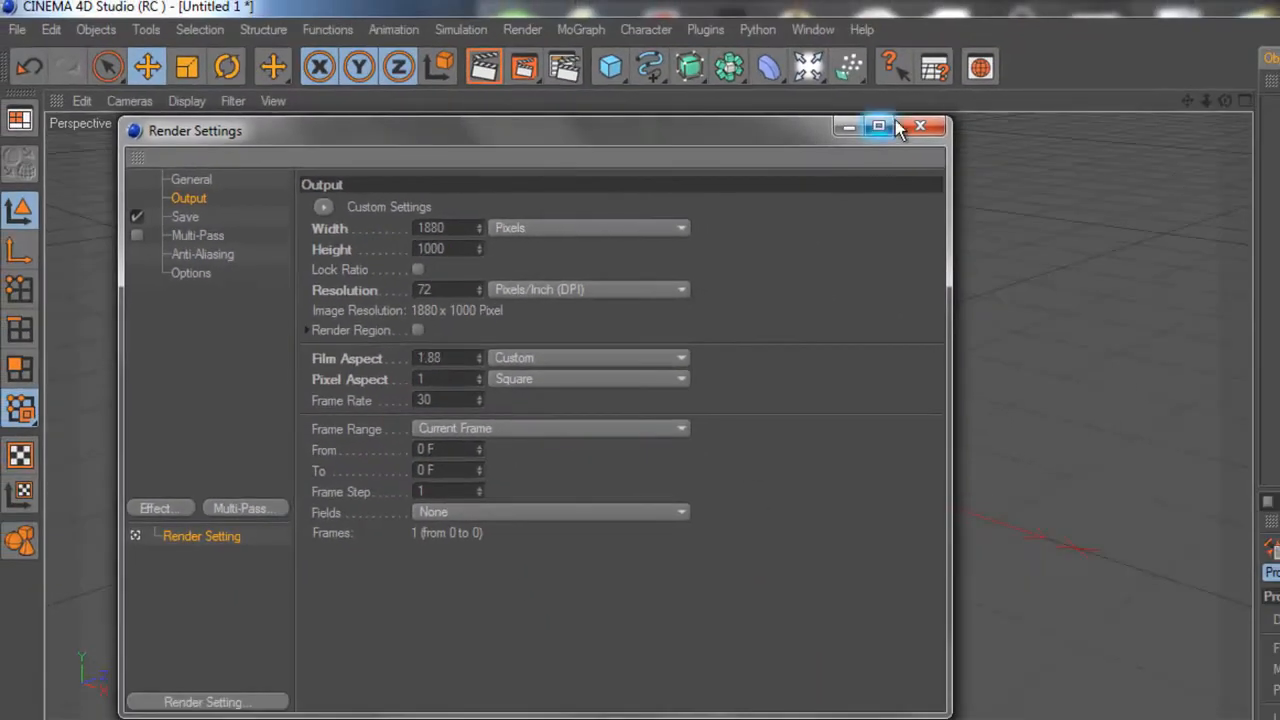
# Set the render save format to AVI Movie and raise the Microsoft RLE compression quality.
pyautogui.click(178, 217)
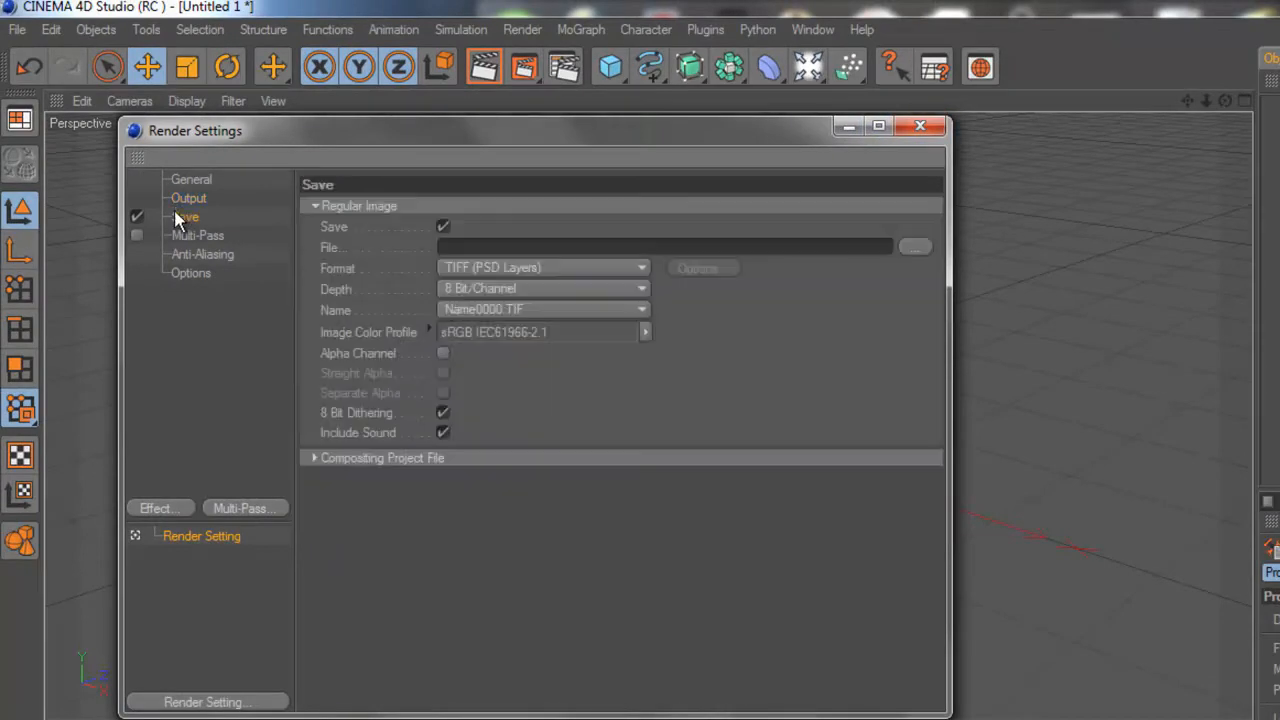
pyautogui.click(587, 270)
pyautogui.click(455, 631)
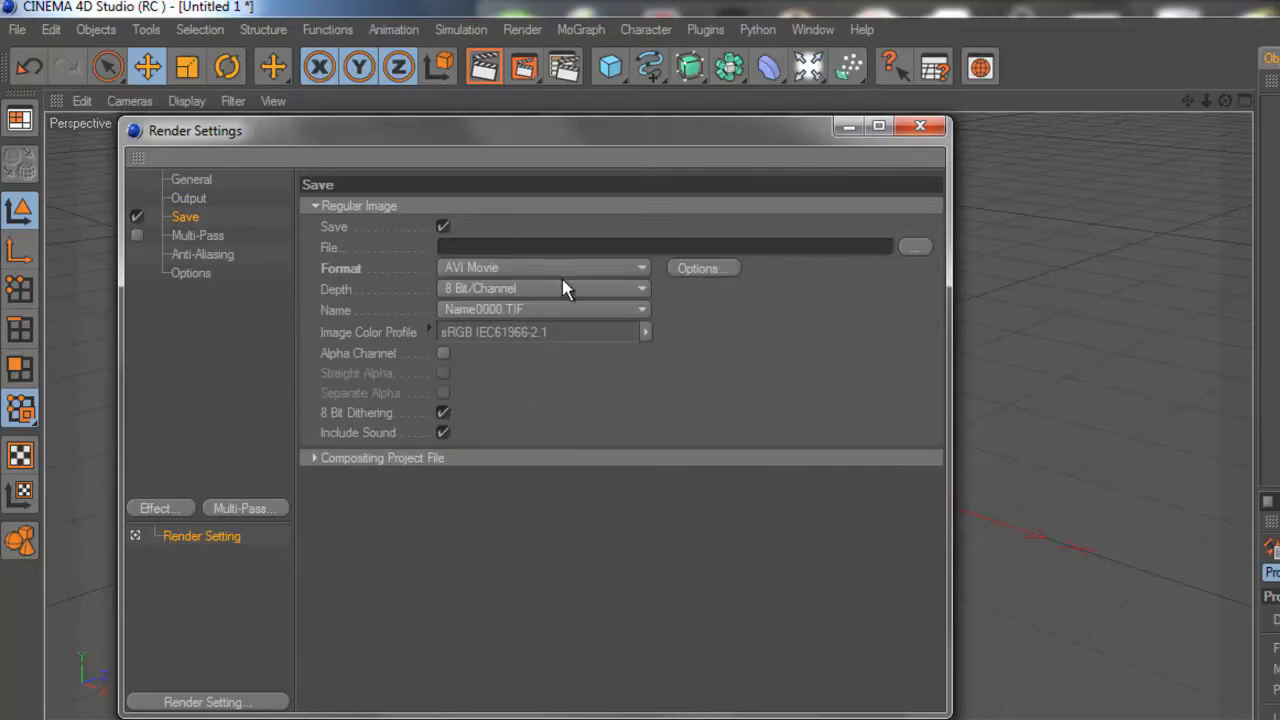
pyautogui.click(687, 274)
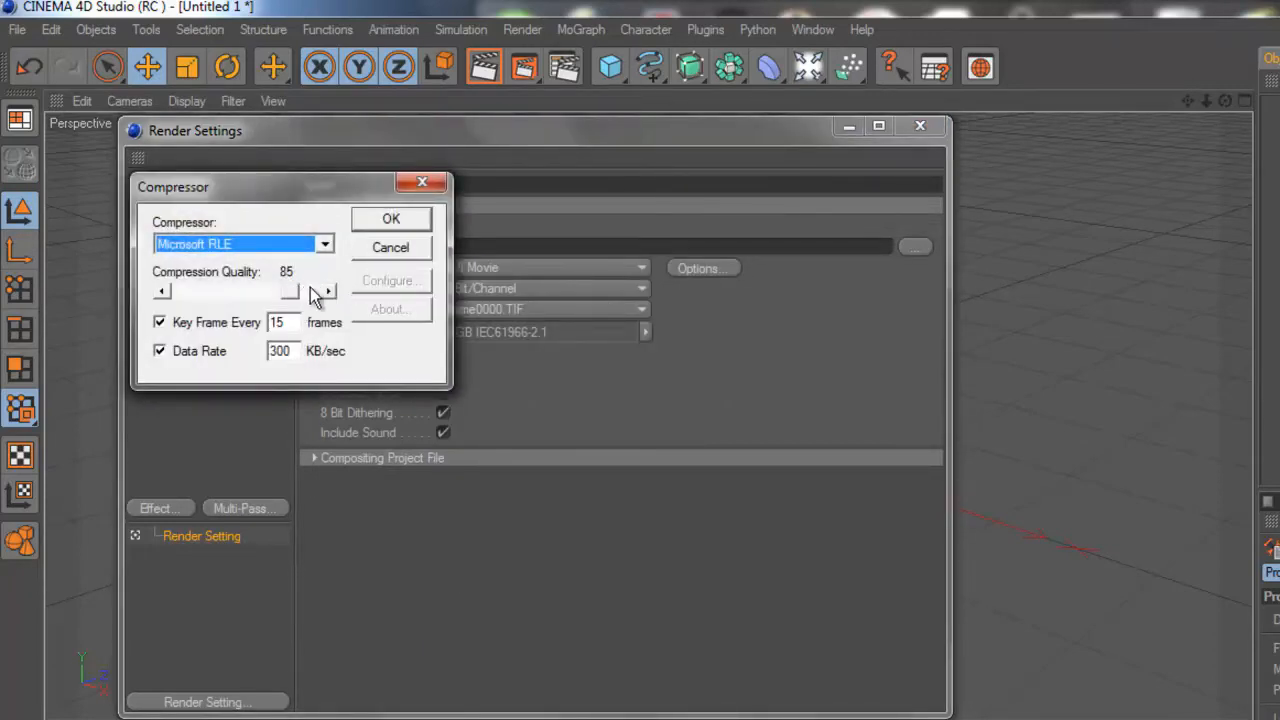
pyautogui.moveTo(303, 290); pyautogui.dragTo(332, 290)
pyautogui.click(391, 219)
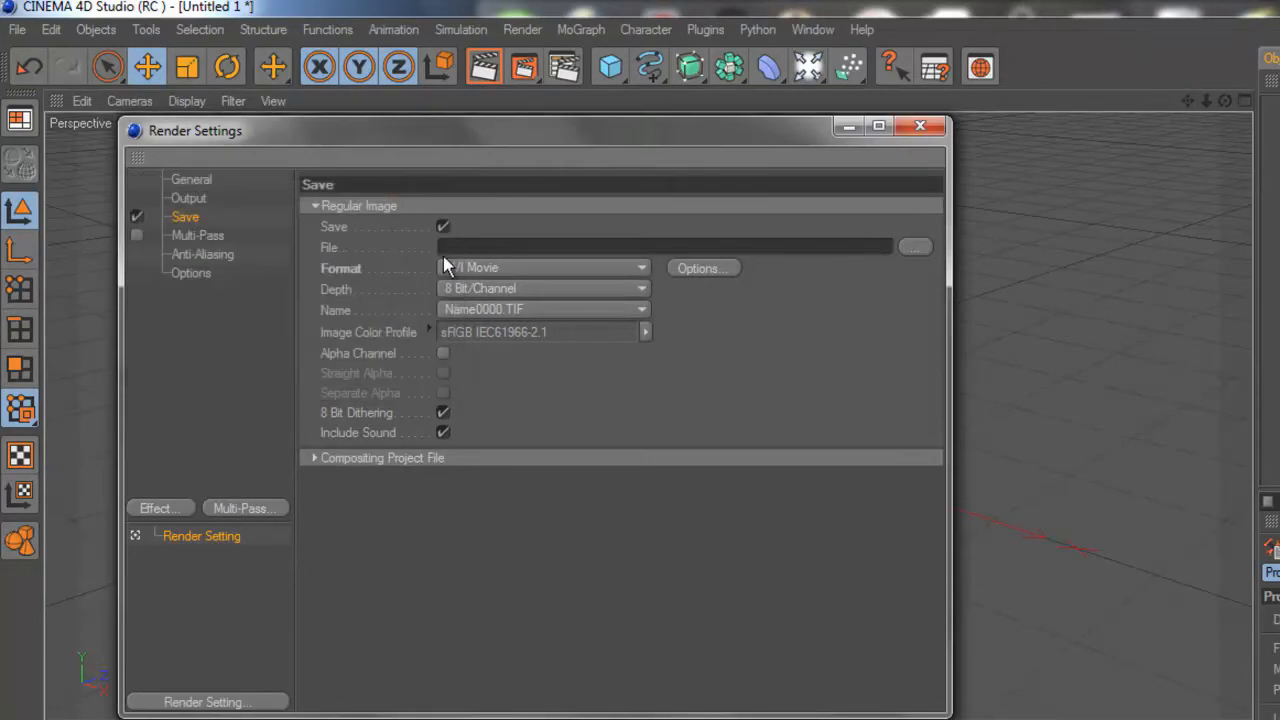
pyautogui.click(723, 267)
pyautogui.click(423, 183)
# Set the render's save file to the existing YOUTUBE TUTORIAL HOW HOW TO MAKE AN INTRO in the project intro folder and close the render settings.
pyautogui.click(910, 249)
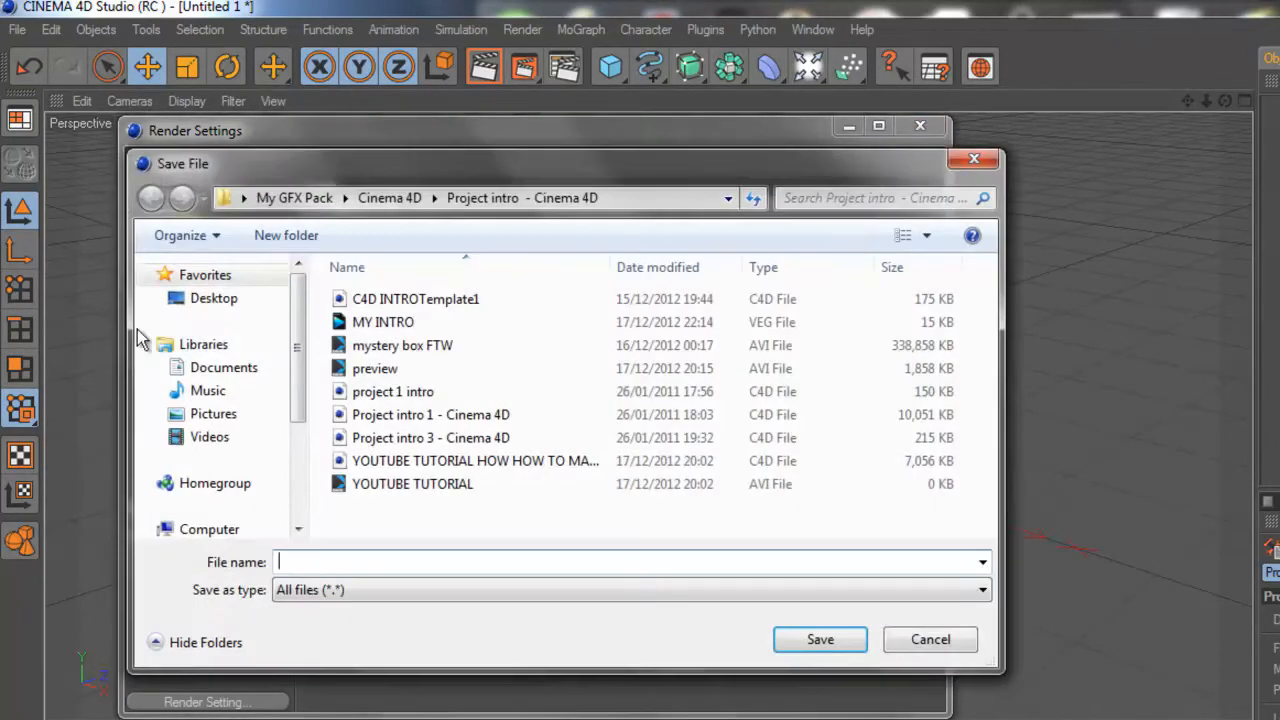
pyautogui.click(395, 458)
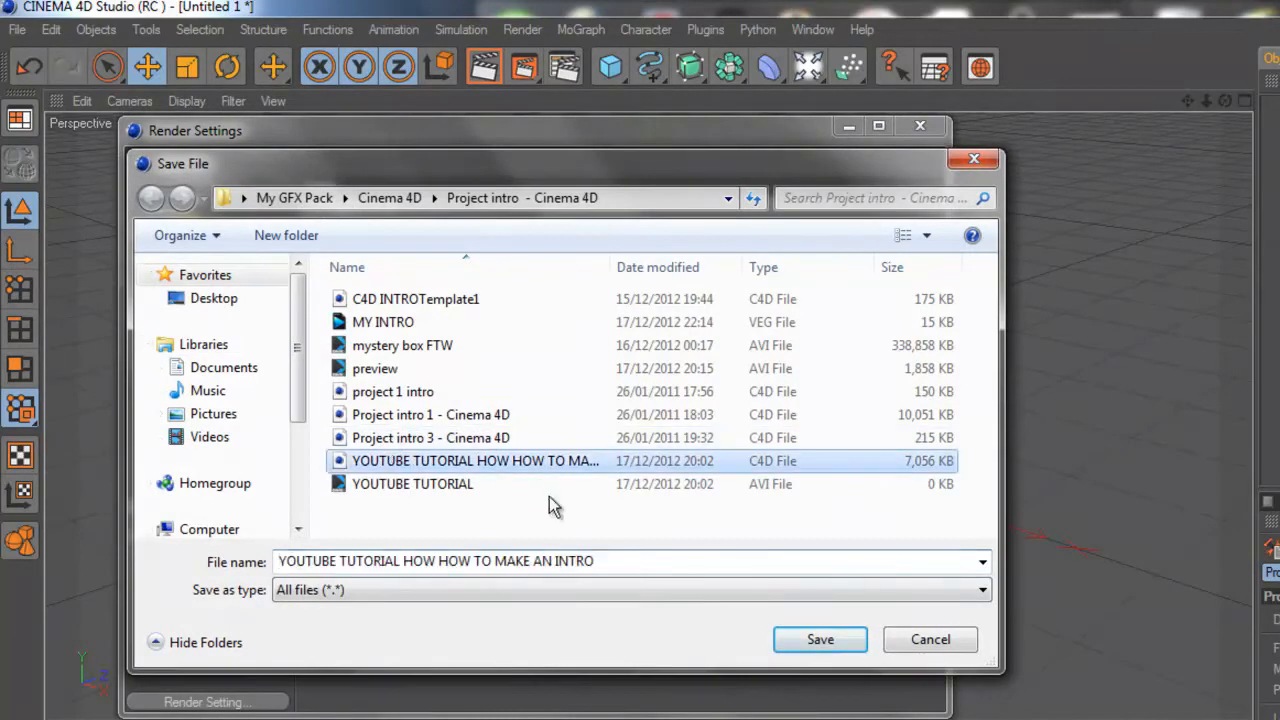
pyautogui.click(817, 643)
pyautogui.click(985, 487)
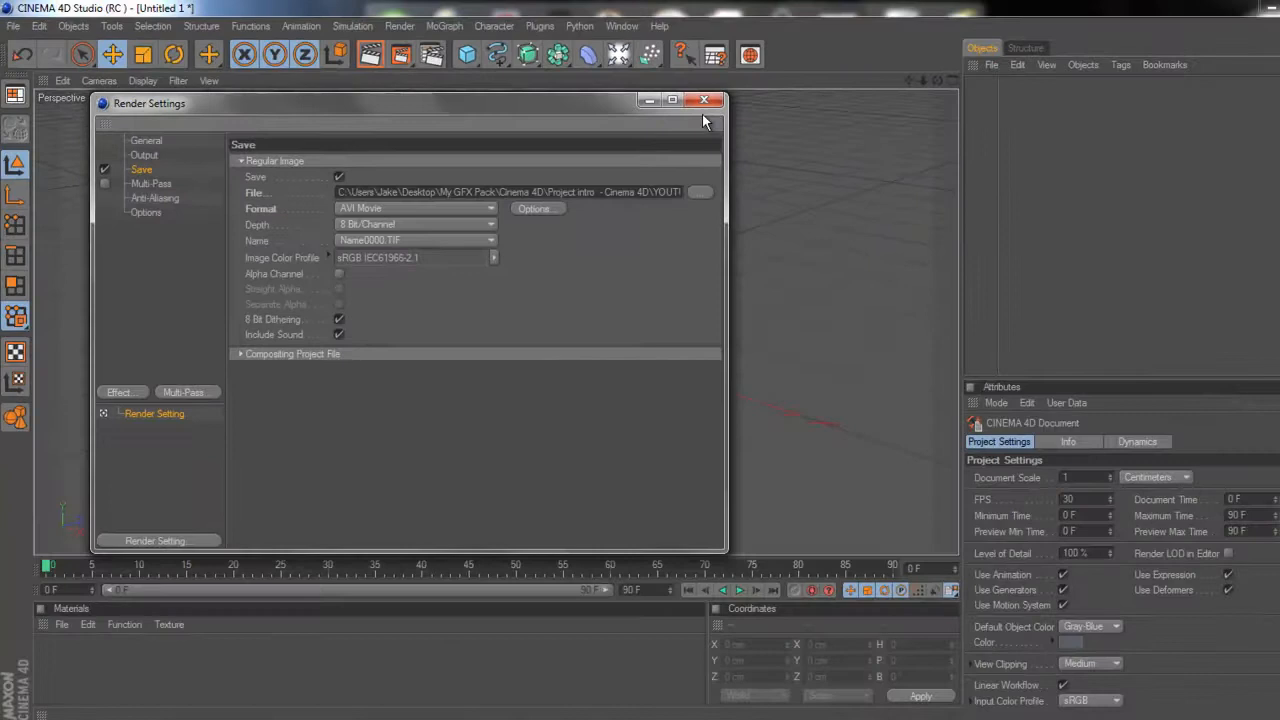
pyautogui.click(920, 125)
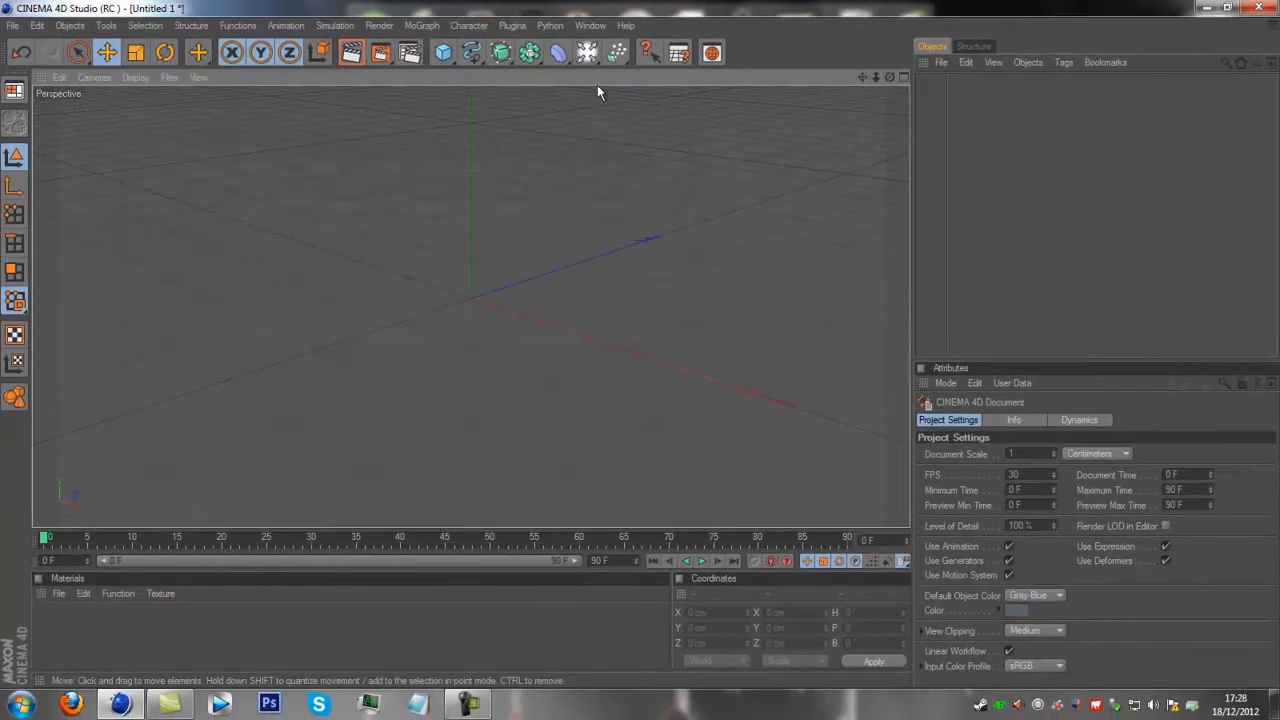
pyautogui.click(430, 27)
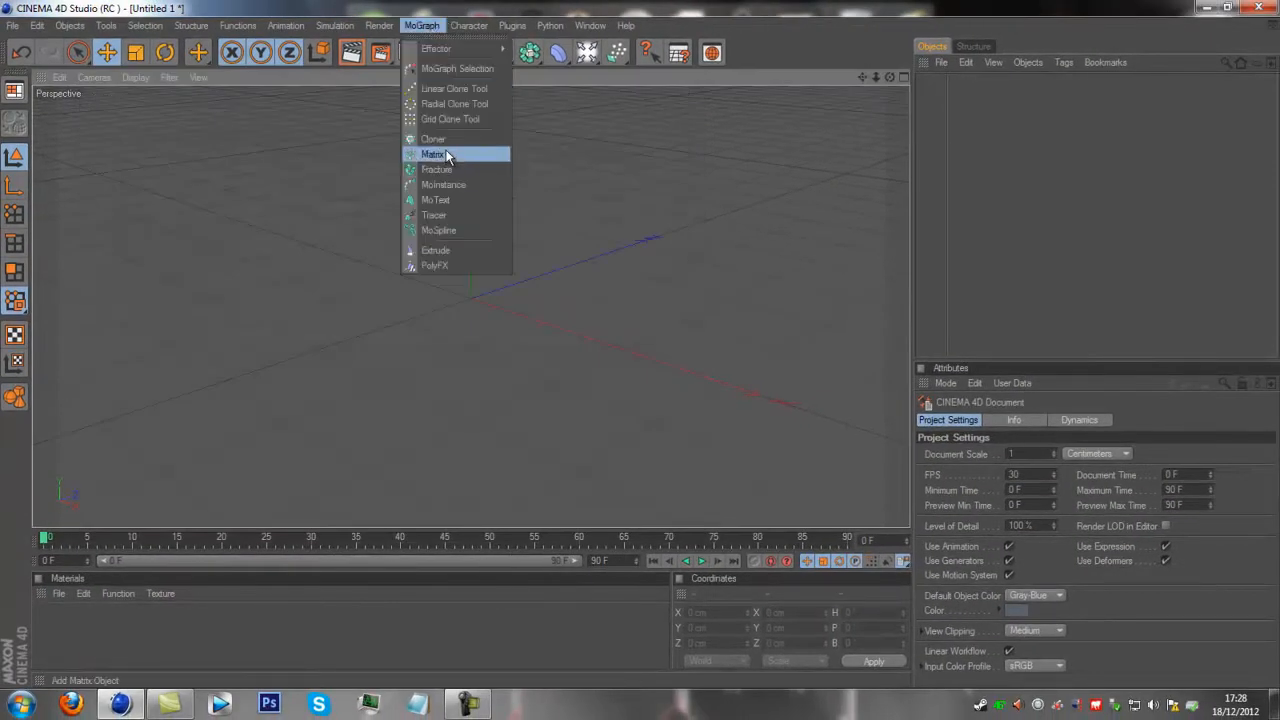
pyautogui.click(444, 185)
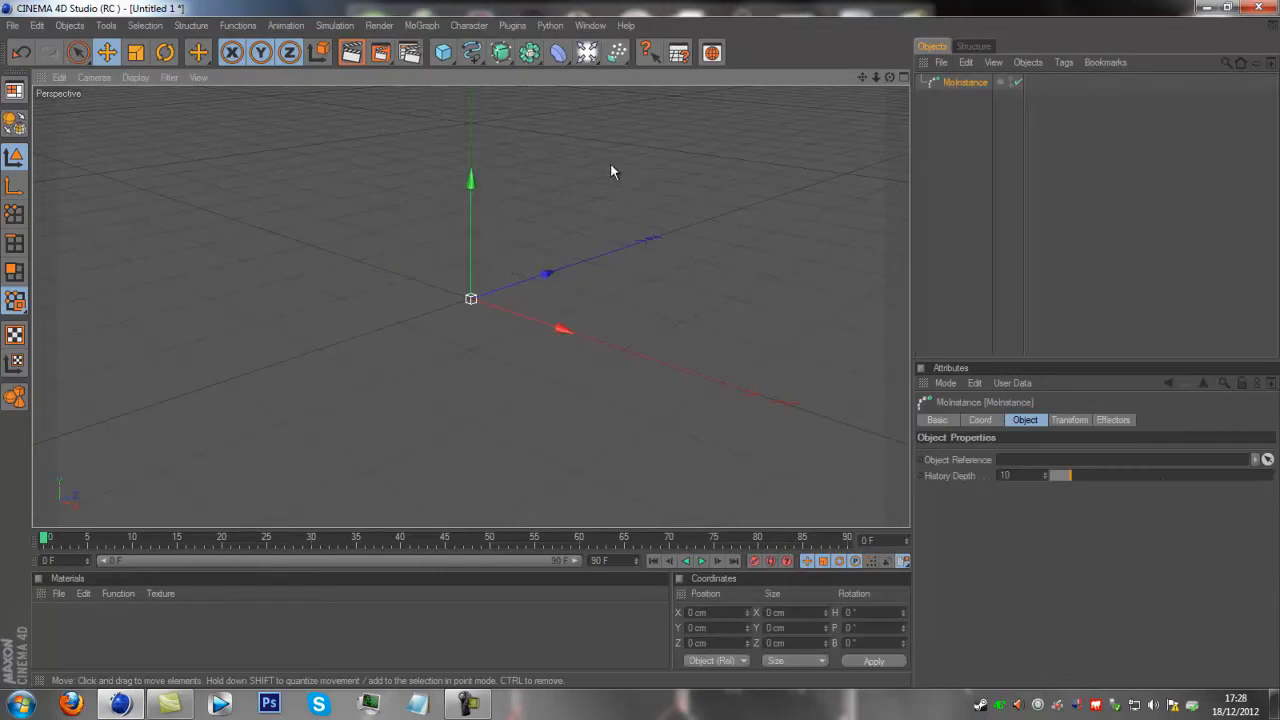
pyautogui.hotkey('ctrl', 'z')
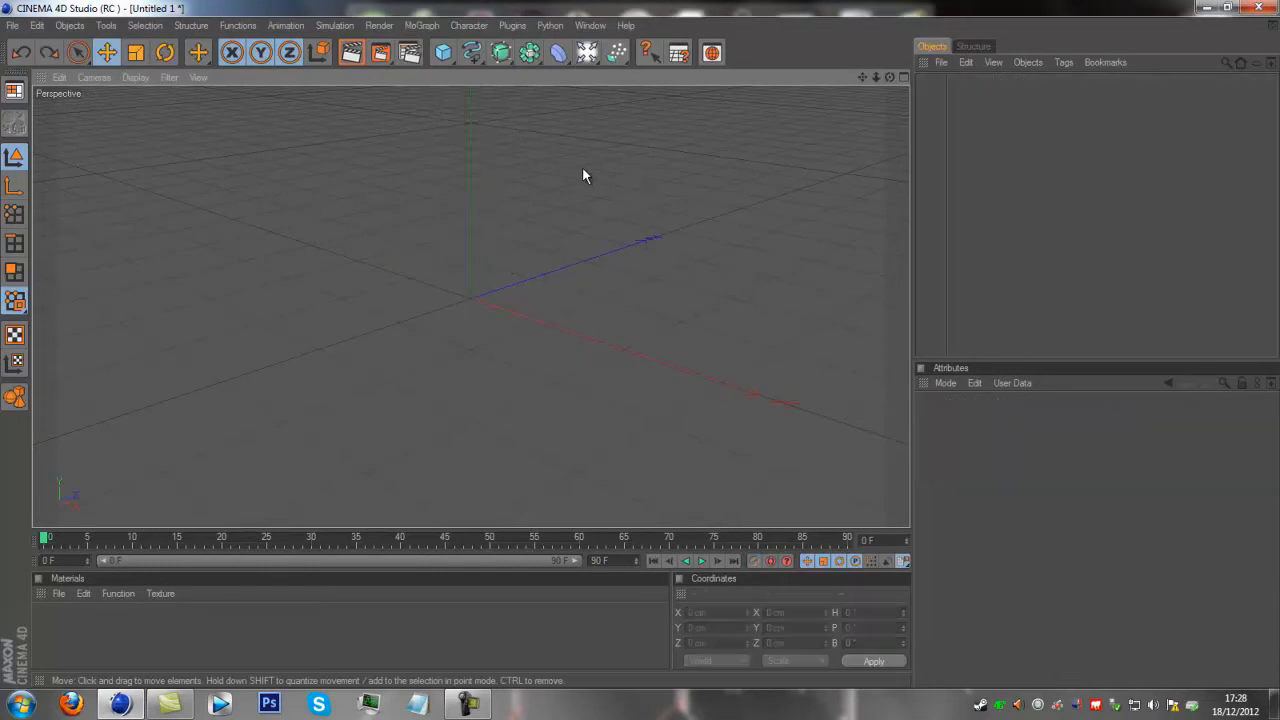
# Add a MoText object to the scene and set its depth to 80.
pyautogui.click(430, 26)
pyautogui.click(484, 199)
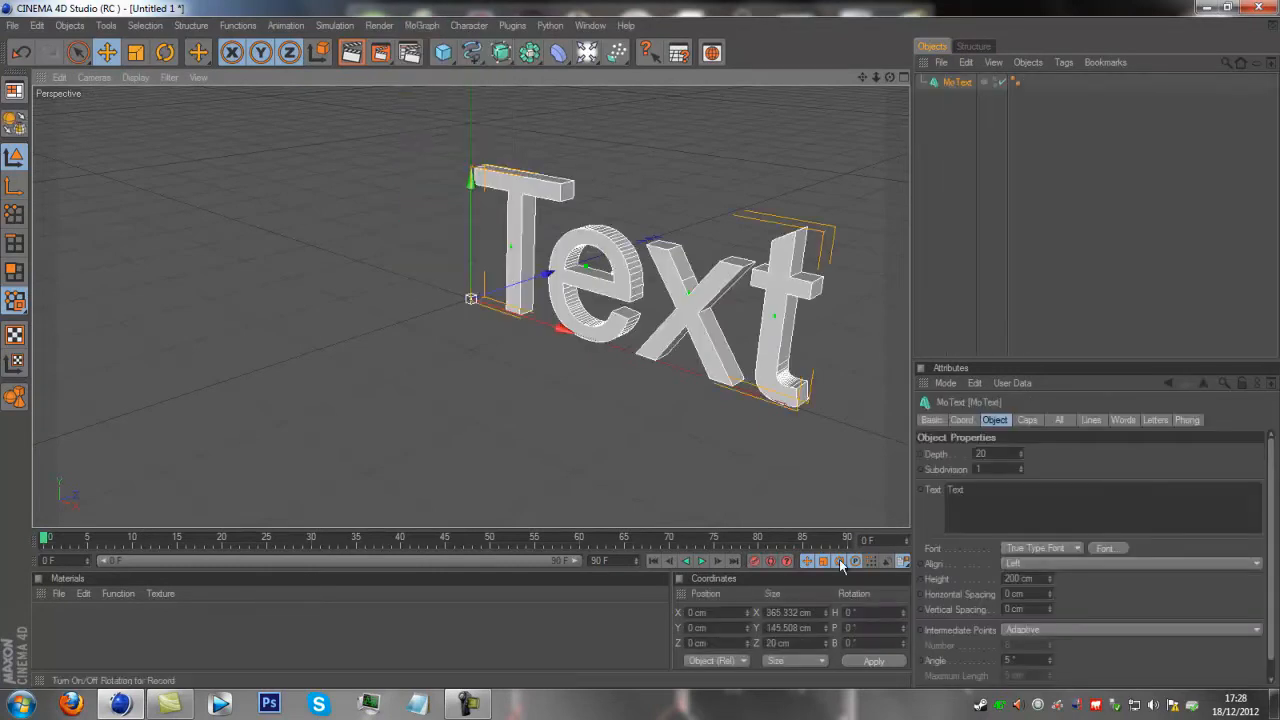
pyautogui.moveTo(889, 78); pyautogui.dragTo(637, 345)
pyautogui.click(985, 454)
pyautogui.press('BackSpace')
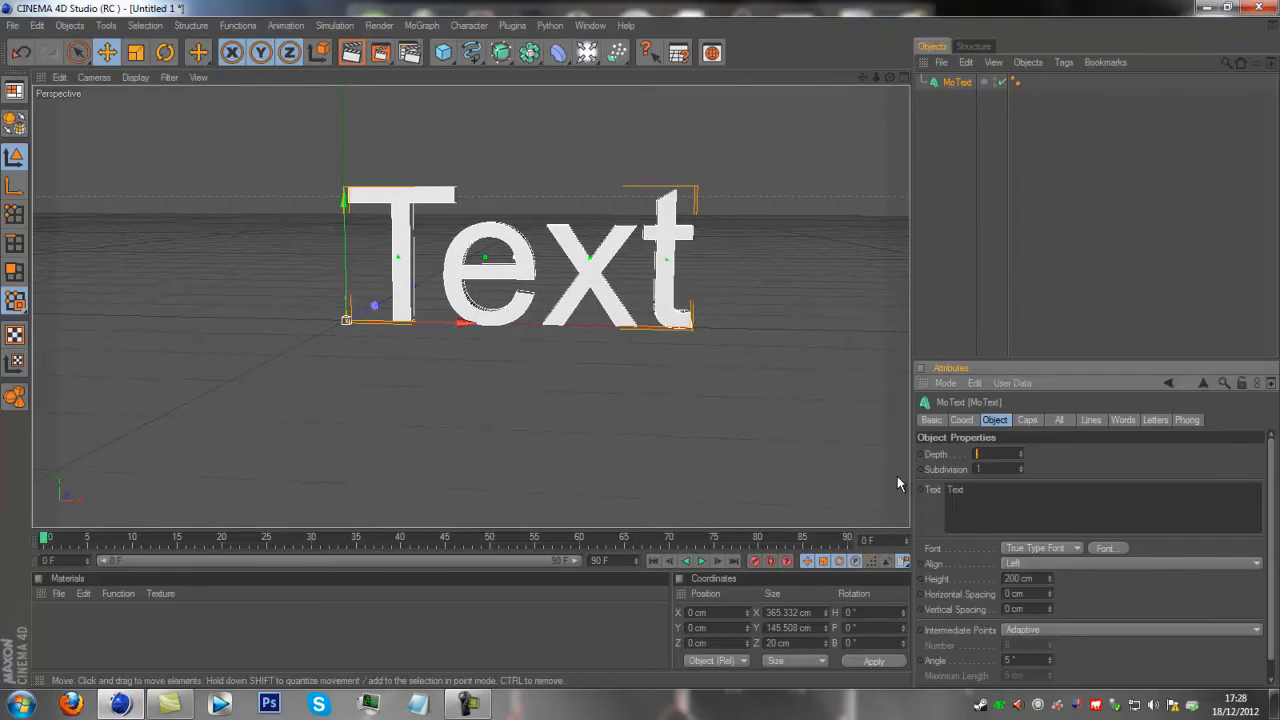
pyautogui.write('80')
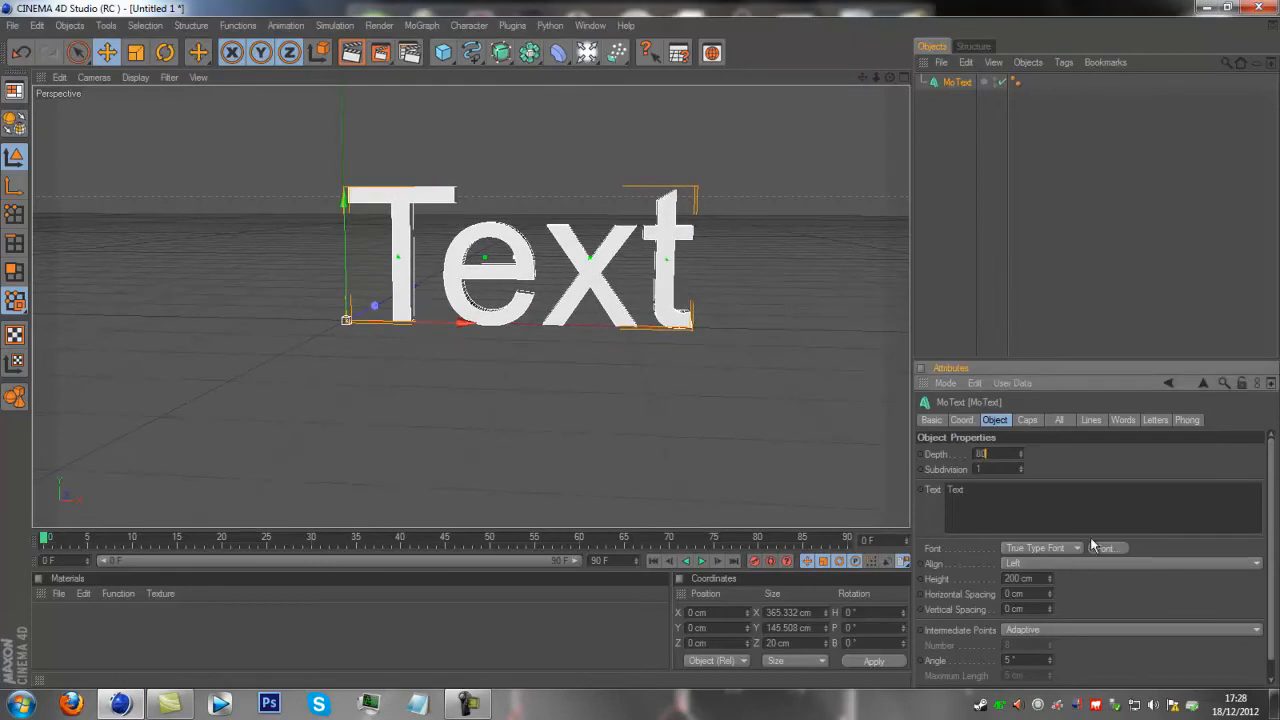
# Change the MoText wording to PDTS and set its font to BIGMACCA Regular.
pyautogui.moveTo(991, 492); pyautogui.dragTo(950, 490)
pyautogui.write('PDTS')
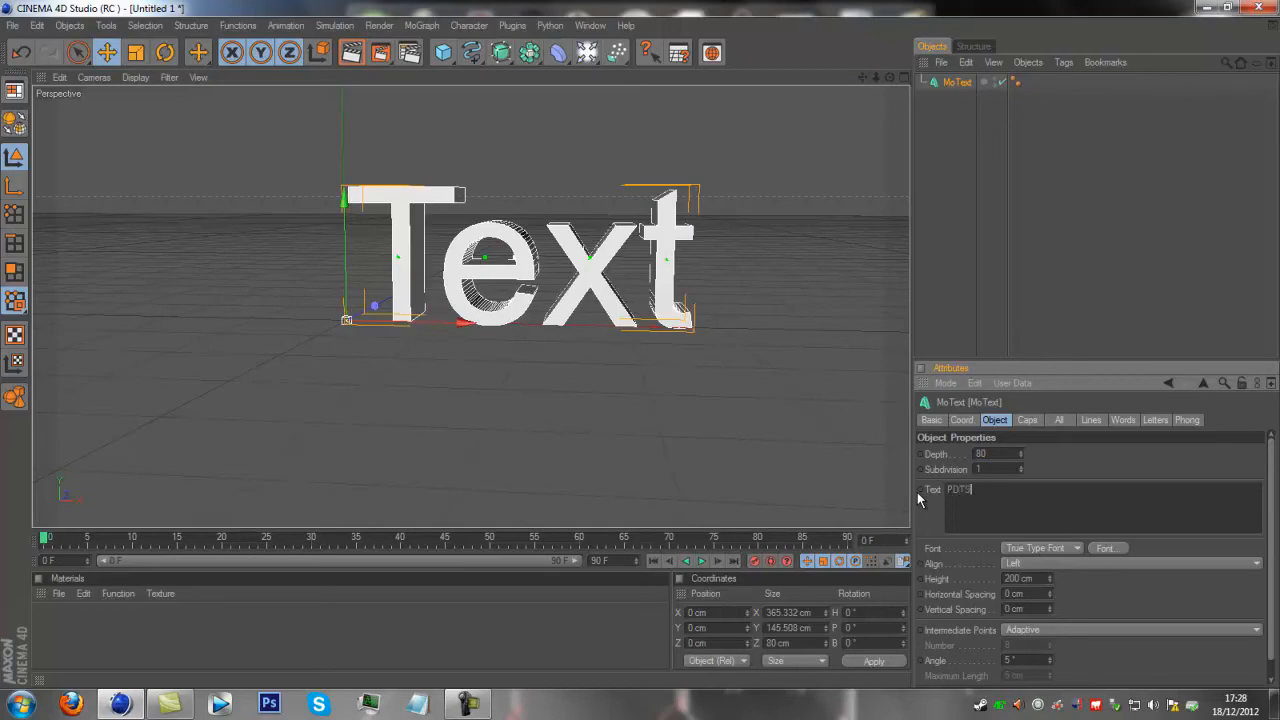
pyautogui.click(1120, 548)
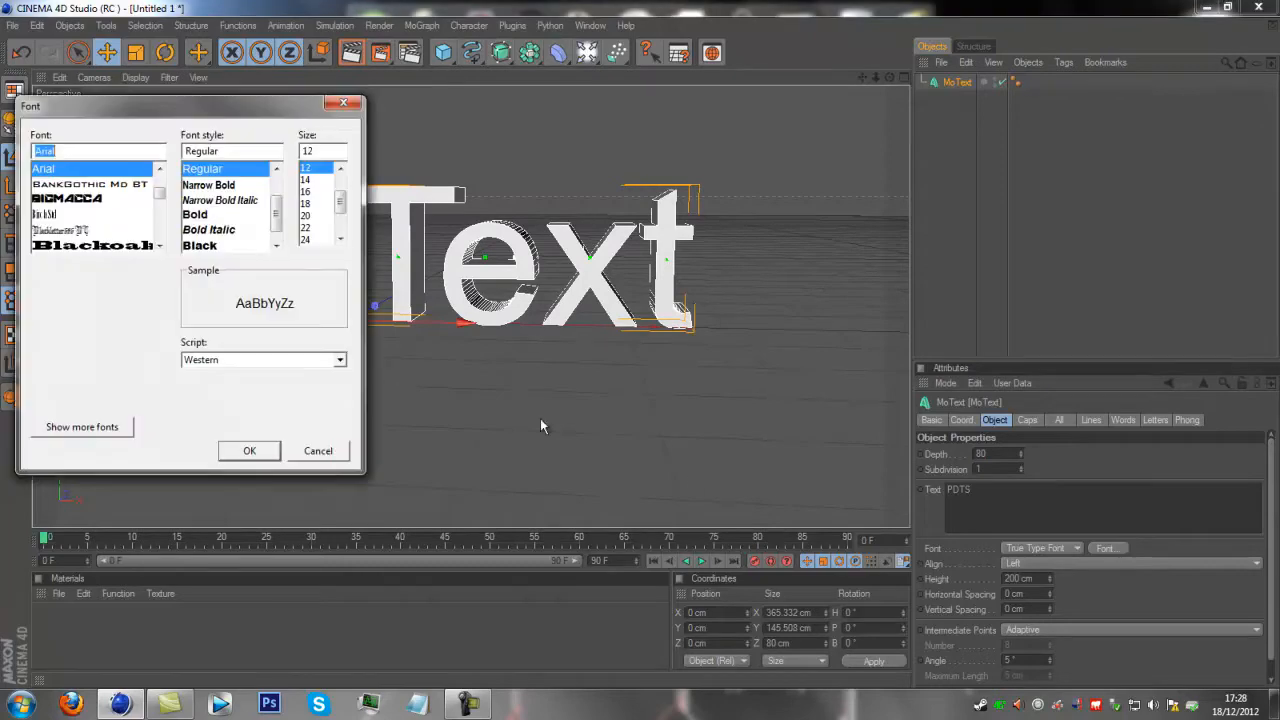
pyautogui.click(94, 199)
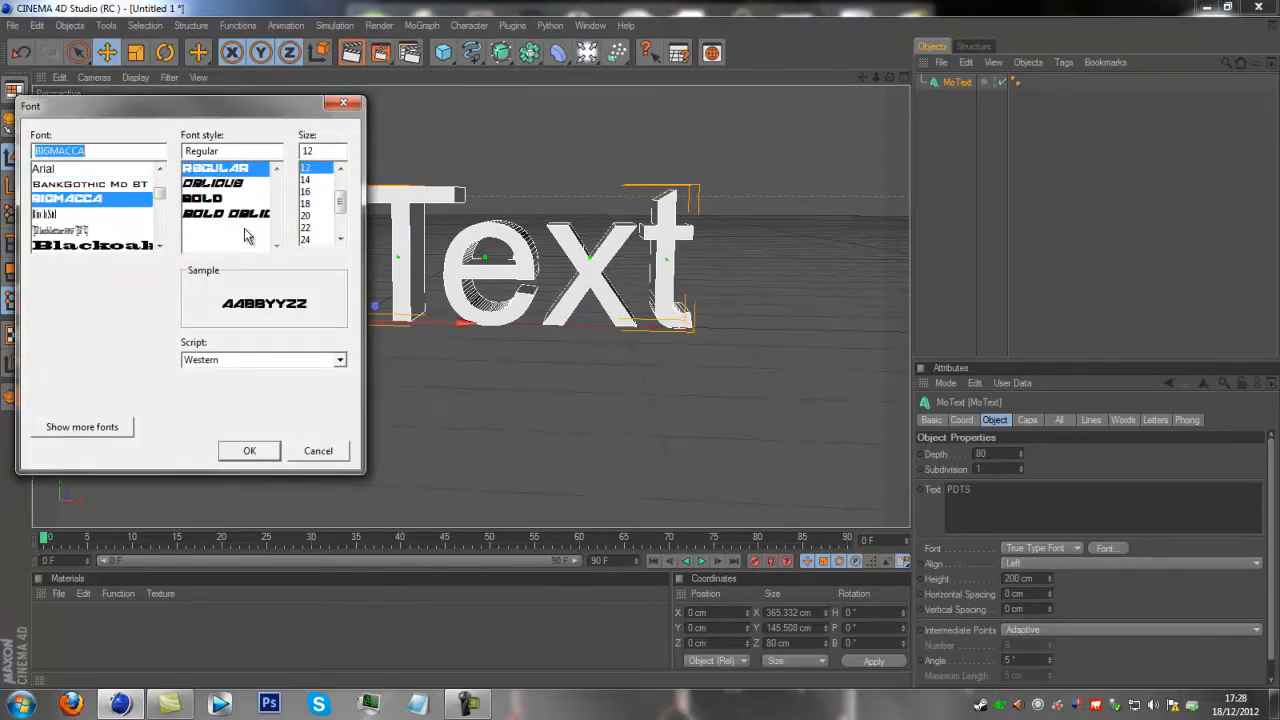
pyautogui.click(249, 450)
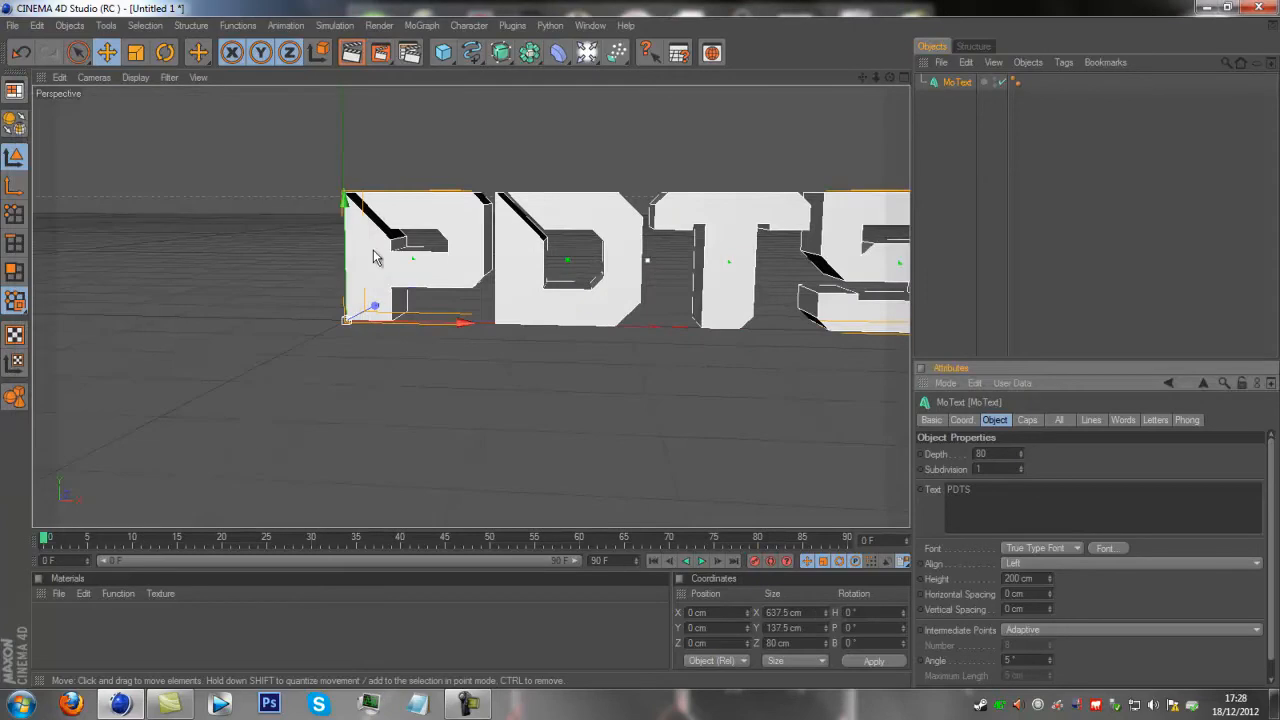
# Set both the start and end caps of the PDTS text to Fillet Cap.
pyautogui.moveTo(862, 77); pyautogui.dragTo(602, 332)
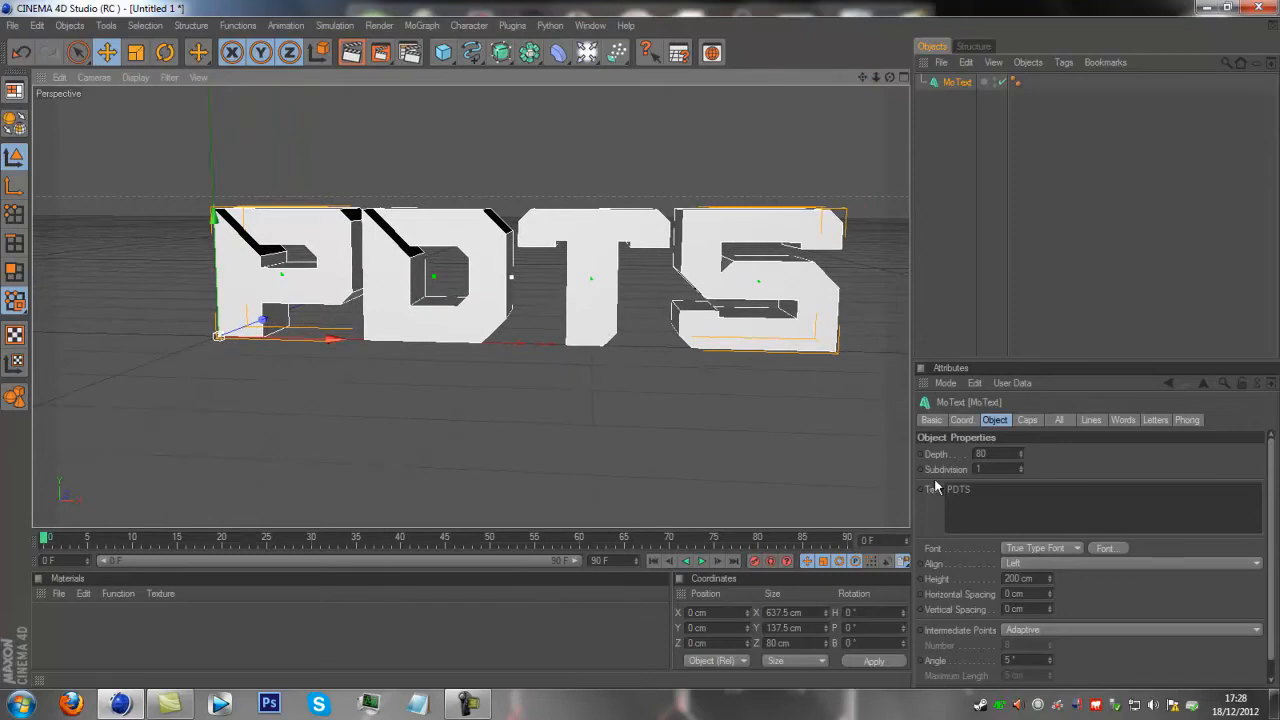
pyautogui.click(1027, 420)
pyautogui.click(1017, 455)
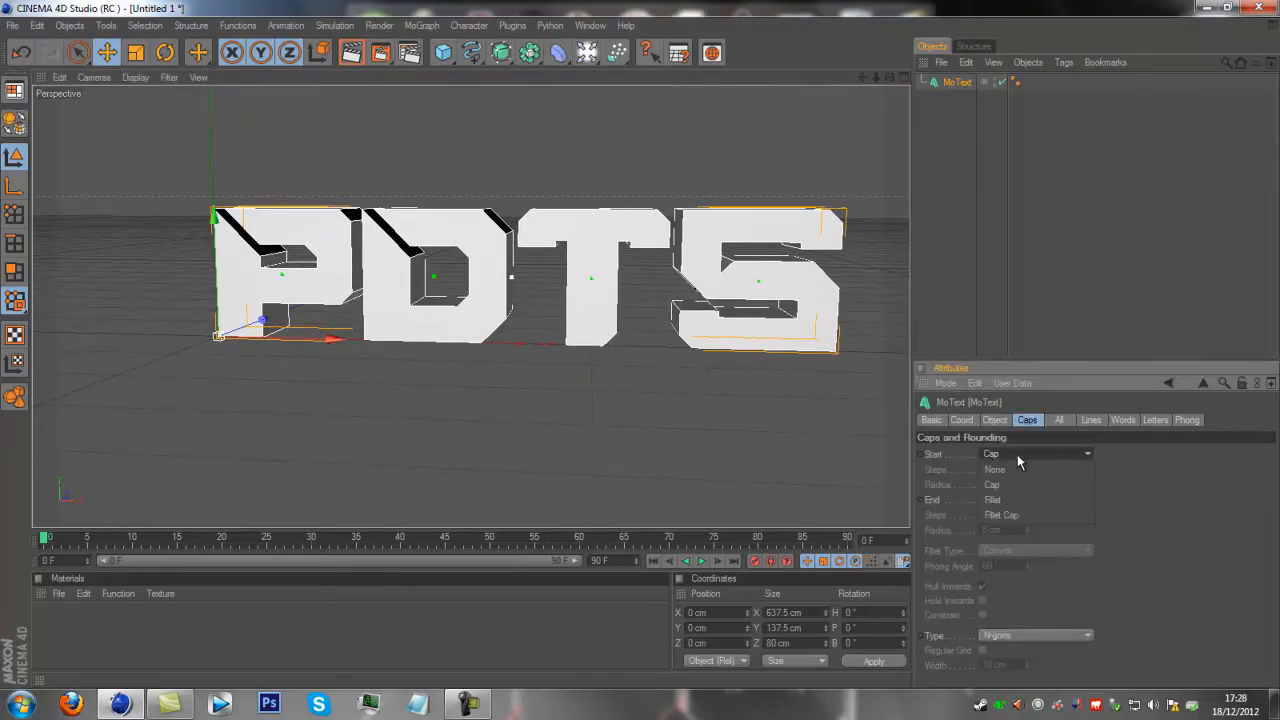
pyautogui.click(1012, 516)
pyautogui.click(1011, 500)
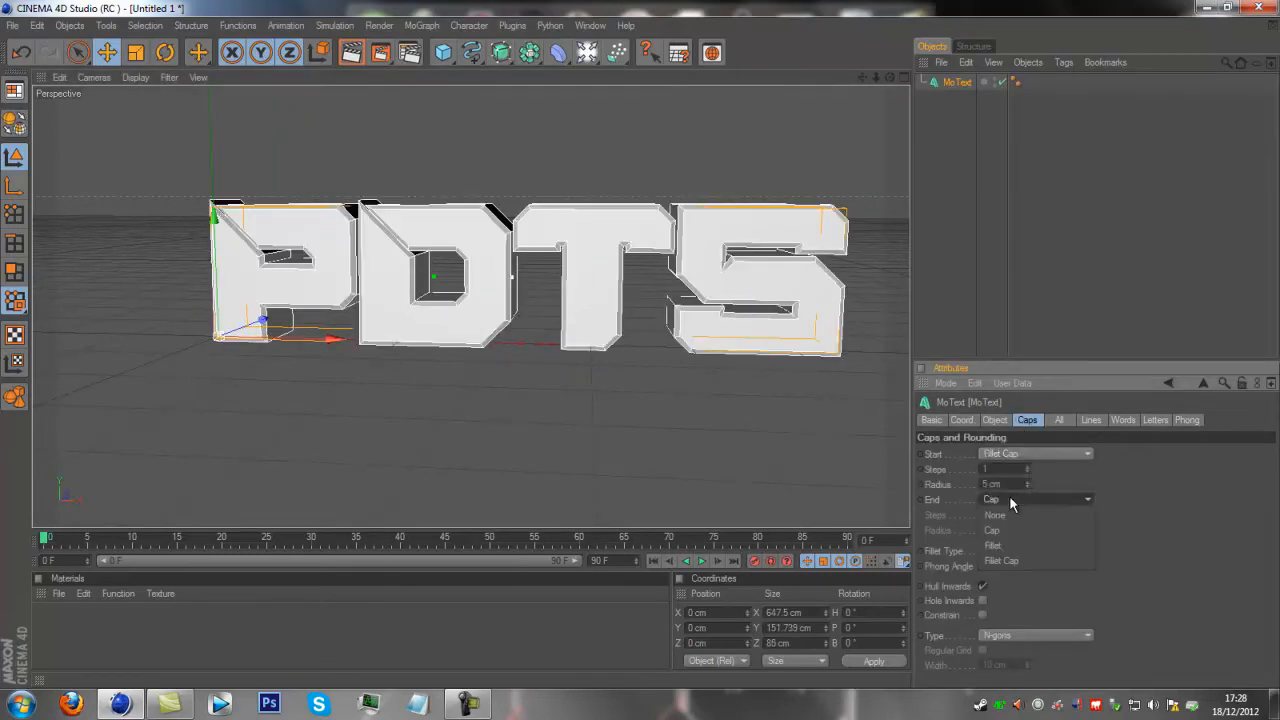
pyautogui.click(1009, 557)
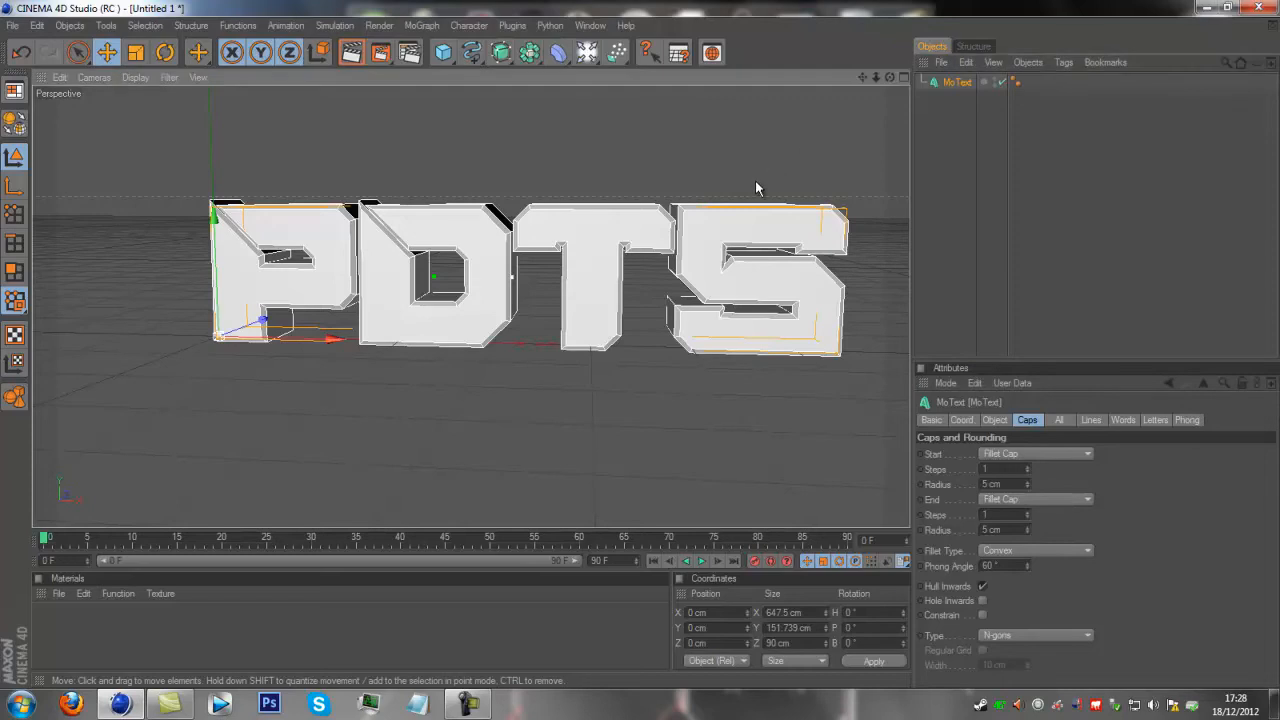
# Duplicate the MoText object in place and set the copy's depth to 40.
pyautogui.hotkey('ctrl', 'c')
pyautogui.hotkey('ctrl', 'v')
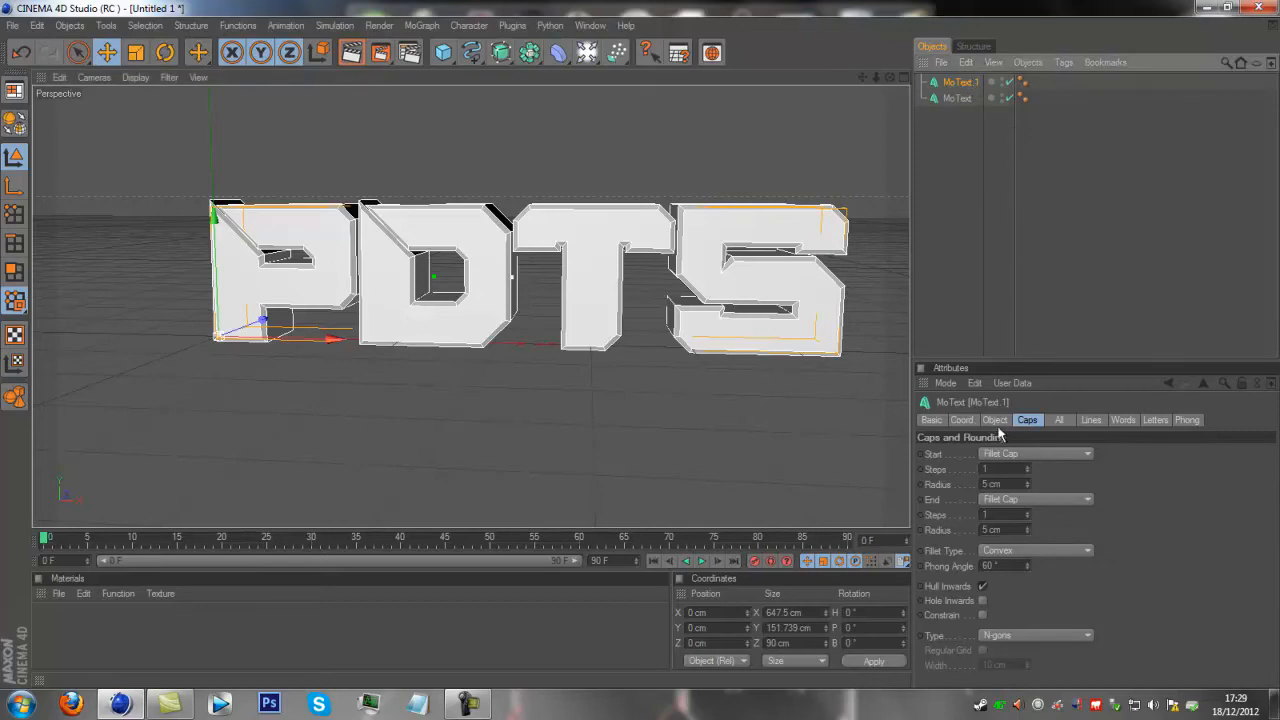
pyautogui.click(995, 421)
pyautogui.doubleClick(1004, 458)
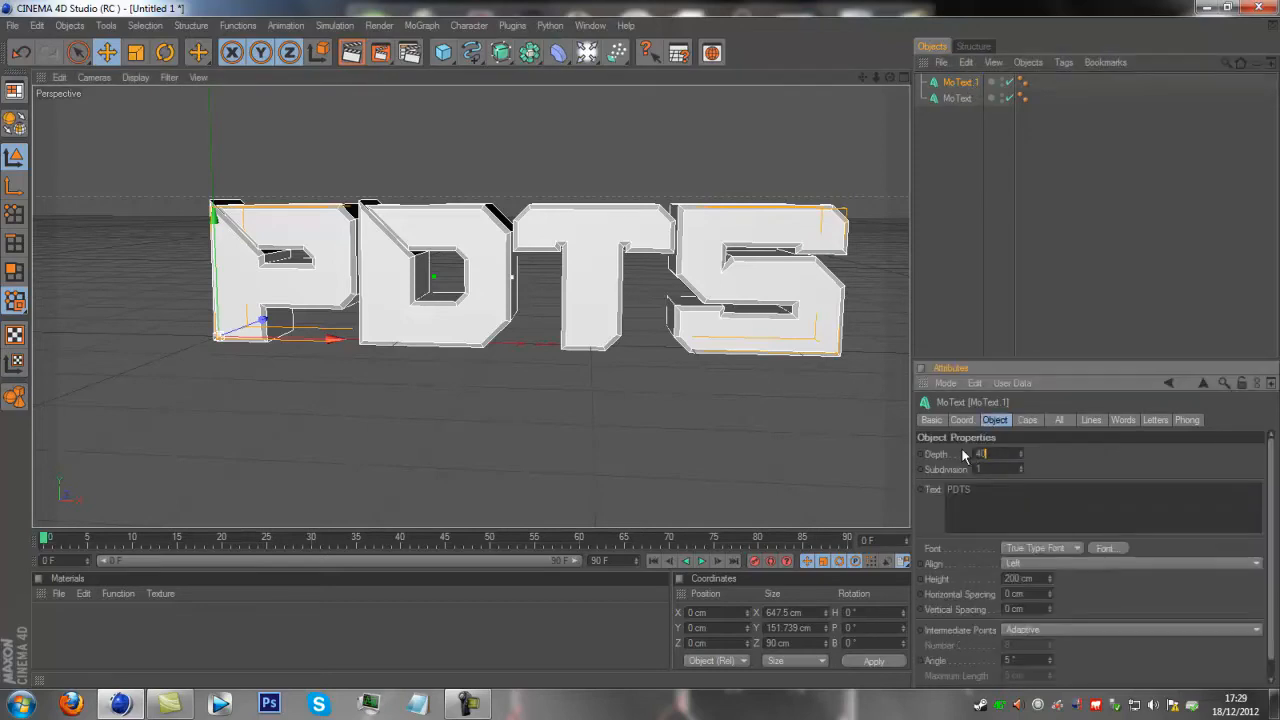
pyautogui.write('40')
pyautogui.press('Return')
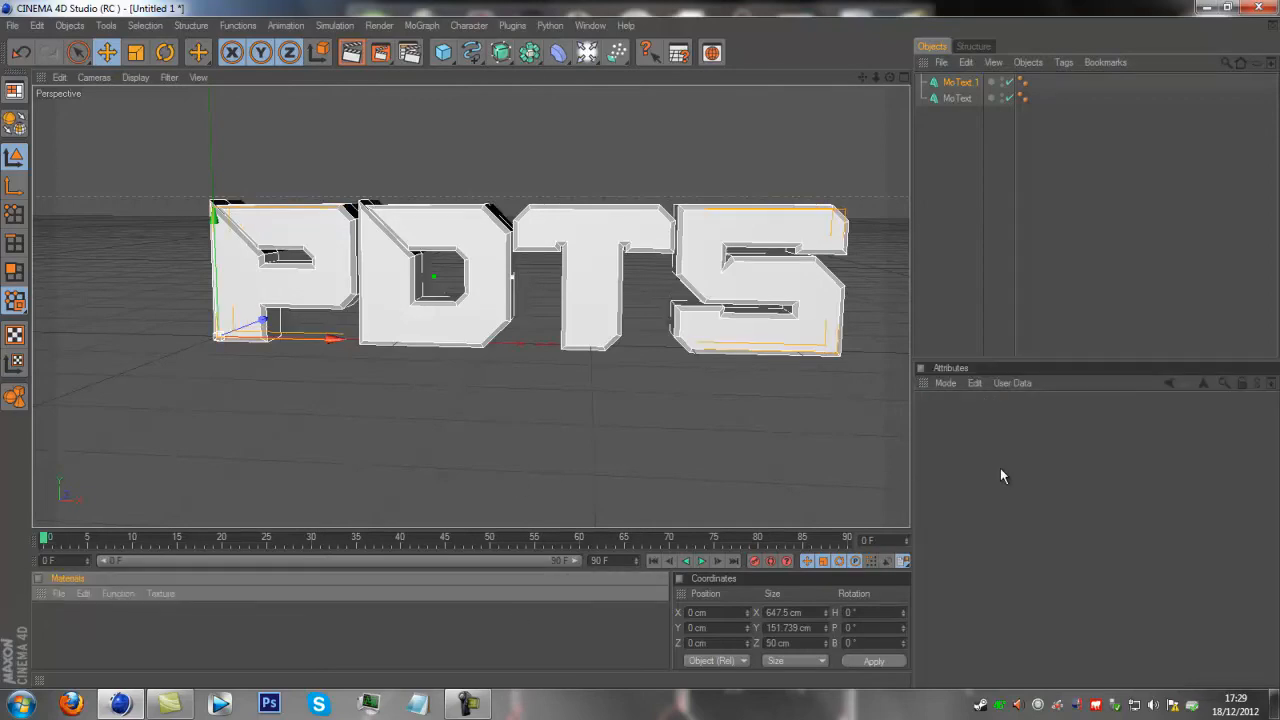
# Set the start and end fillet cap radius of the duplicated text to 10 cm.
pyautogui.click(957, 88)
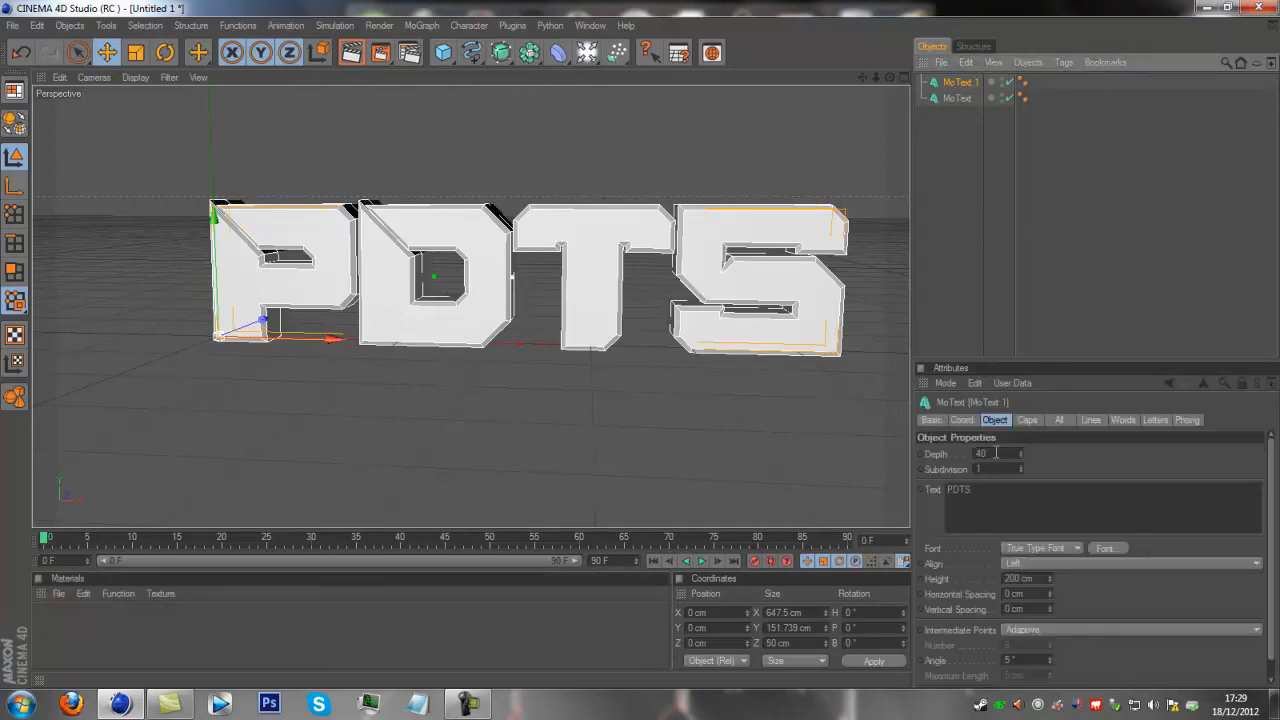
pyautogui.click(1030, 421)
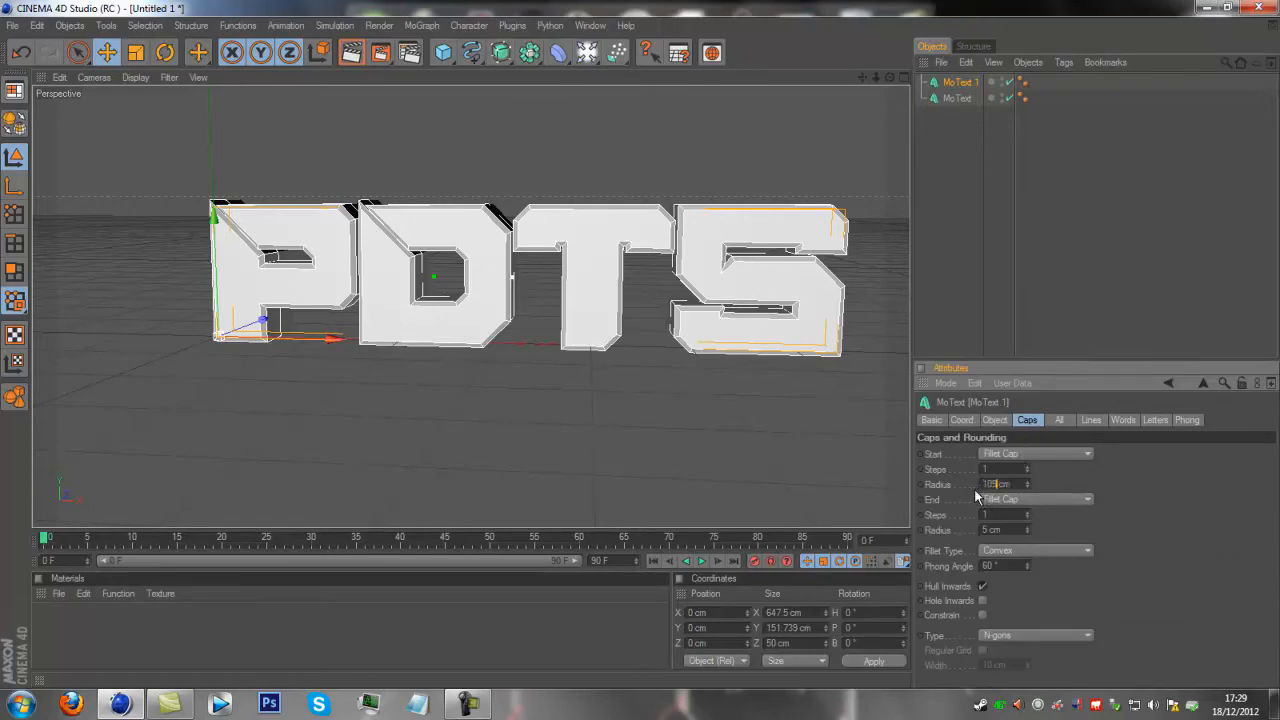
pyautogui.press('Delete')
pyautogui.click(989, 530)
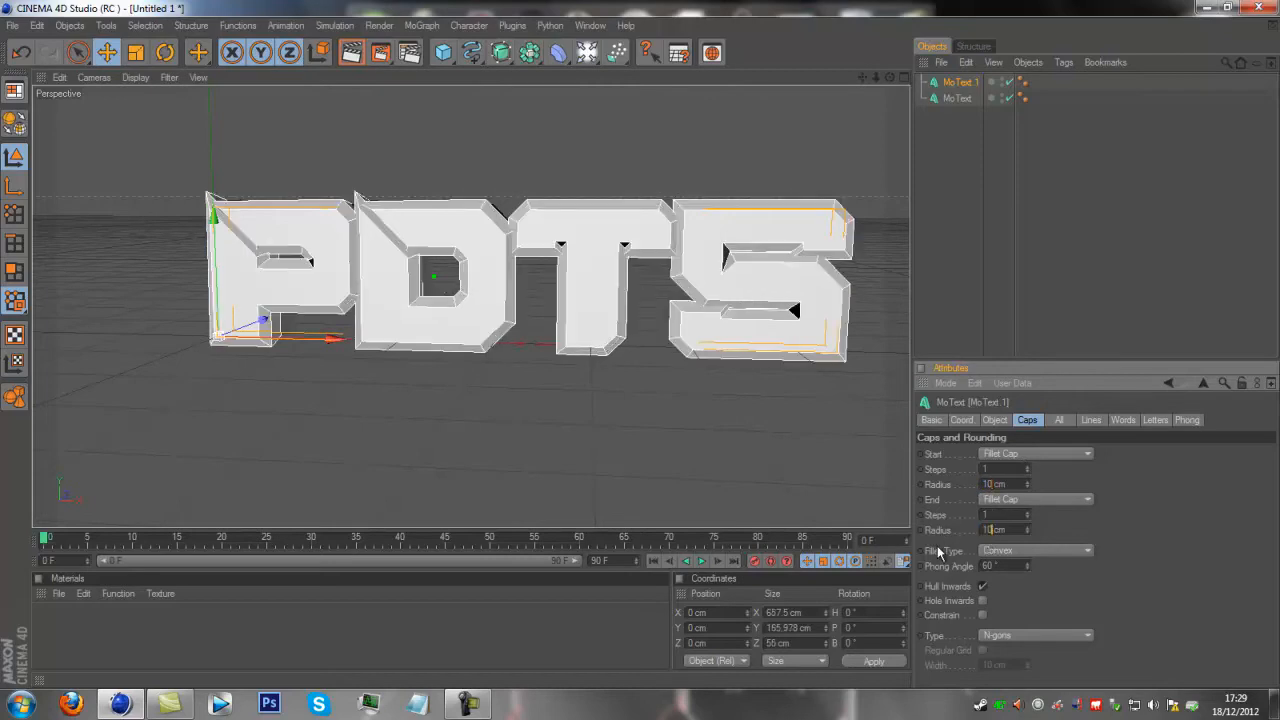
pyautogui.press('Return')
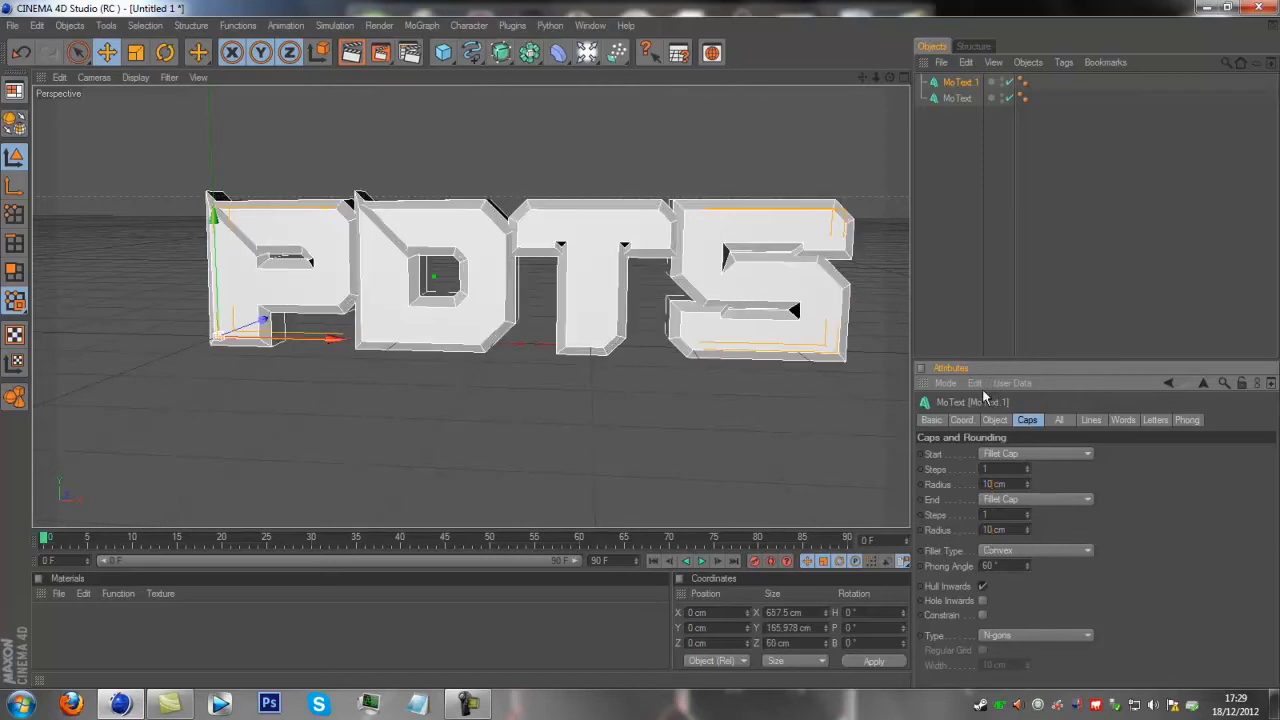
# Move the duplicated PDTS text back along the Z axis to about 21.7 cm, behind the original text.
pyautogui.click(995, 420)
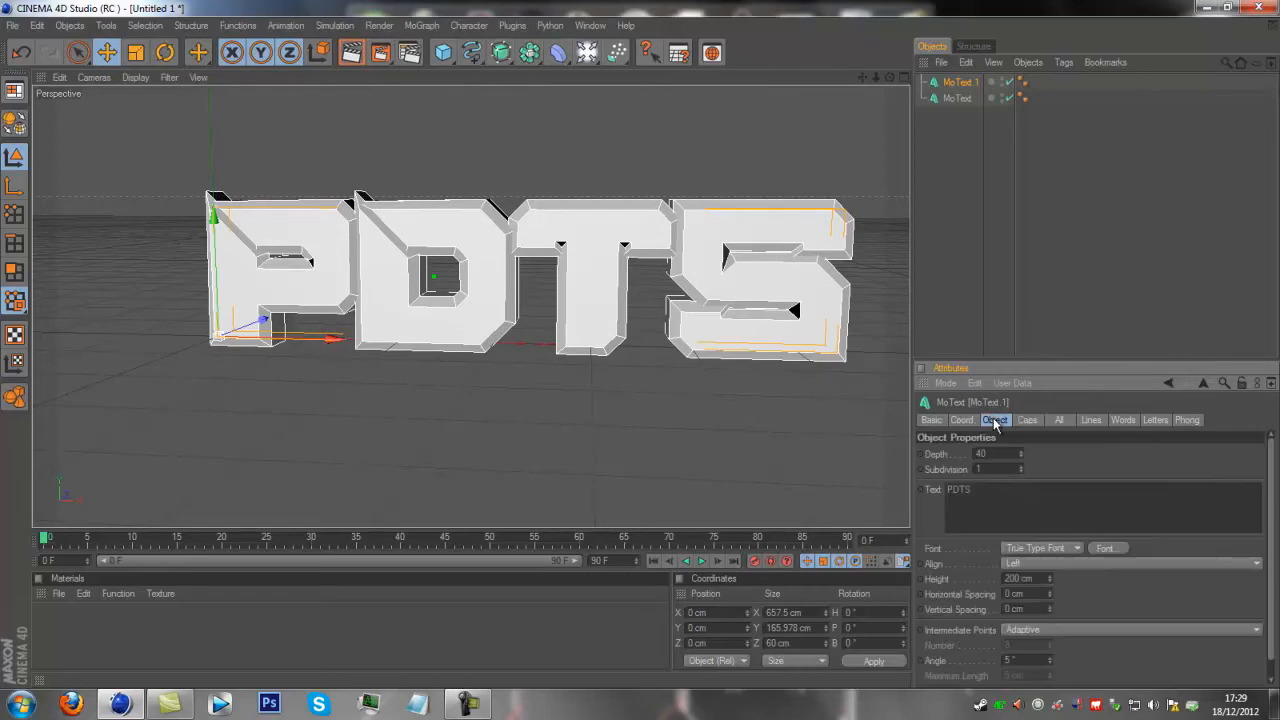
pyautogui.click(803, 525)
pyautogui.moveTo(889, 77); pyautogui.dragTo(625, 360)
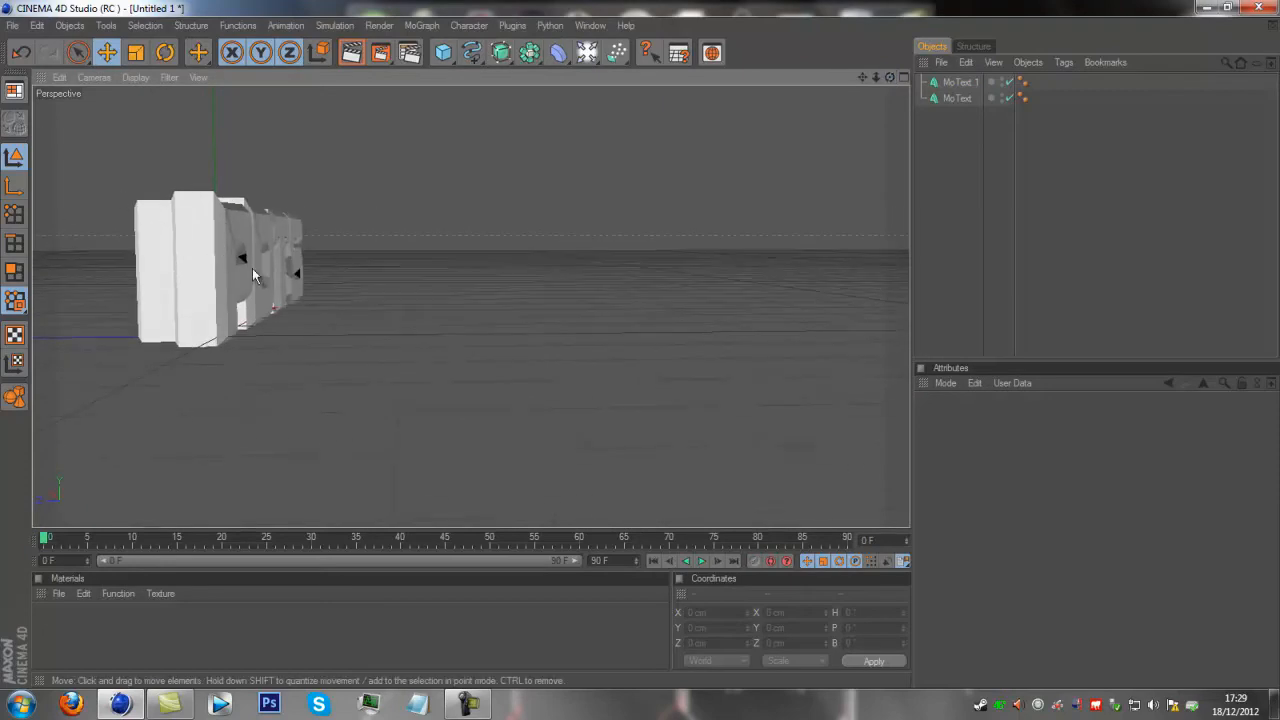
pyautogui.click(957, 82)
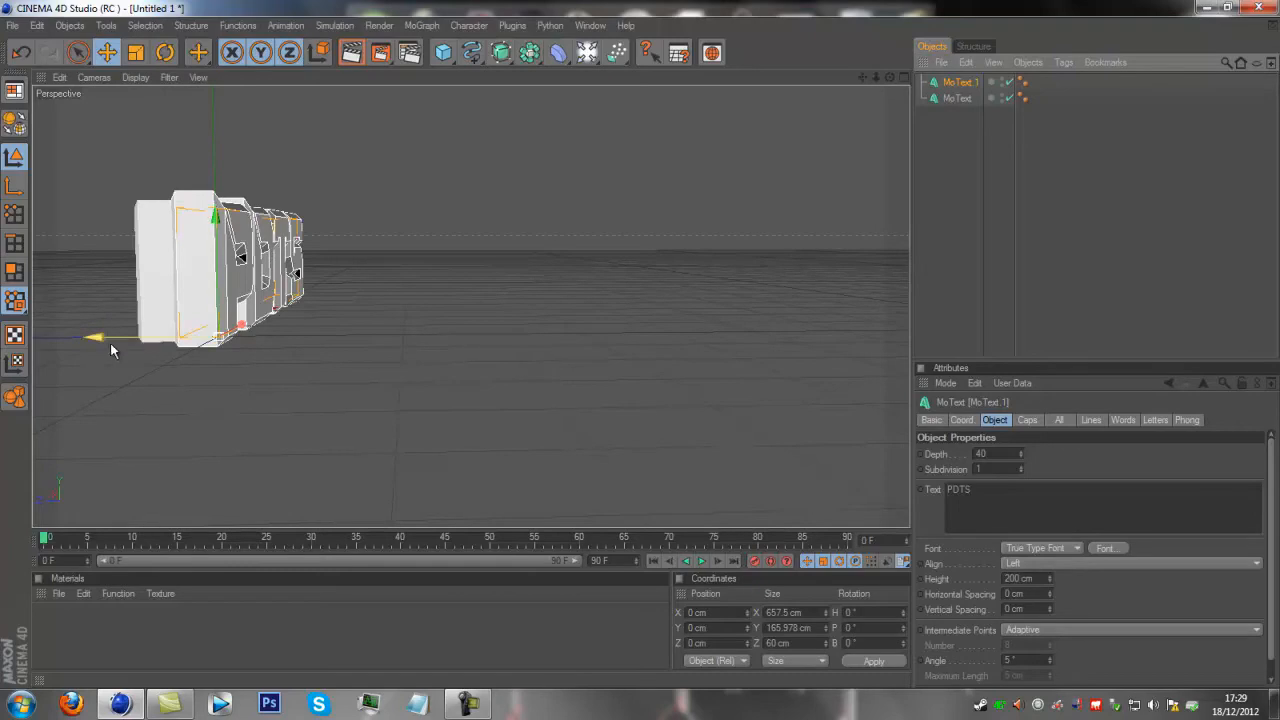
pyautogui.moveTo(100, 347); pyautogui.dragTo(641, 348)
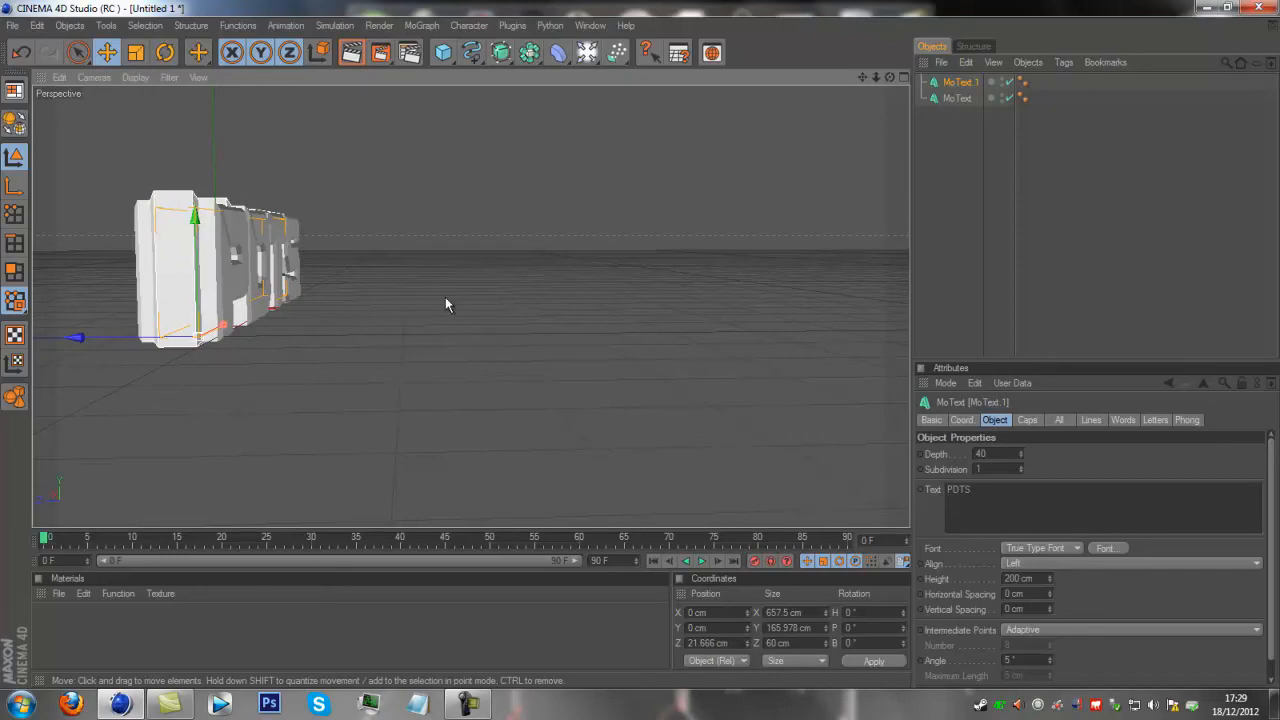
# Undo the stray shift of the duplicated text and readjust its position to about 20 cm on Z and 1.7 cm on Y.
pyautogui.moveTo(437, 337); pyautogui.dragTo(432, 331)
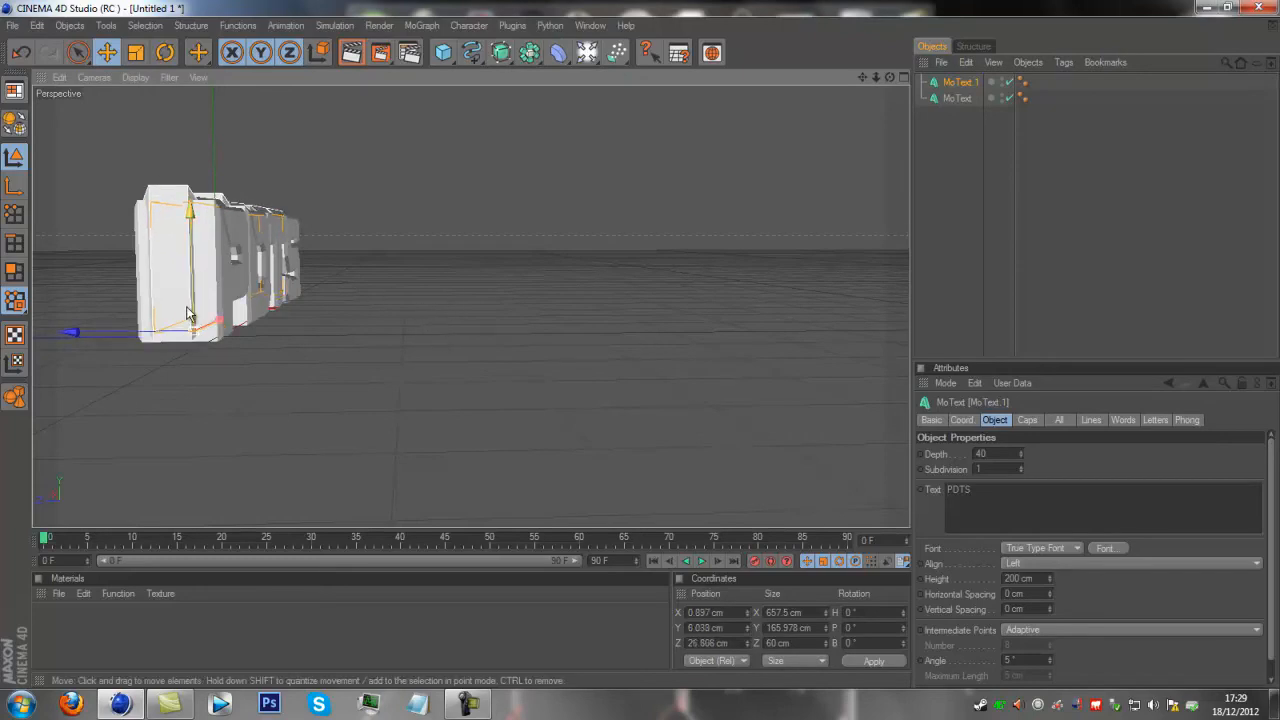
pyautogui.hotkey('ctrl', 'z')
pyautogui.moveTo(639, 345); pyautogui.dragTo(641, 344)
pyautogui.moveTo(887, 79); pyautogui.dragTo(623, 354)
pyautogui.click(613, 489)
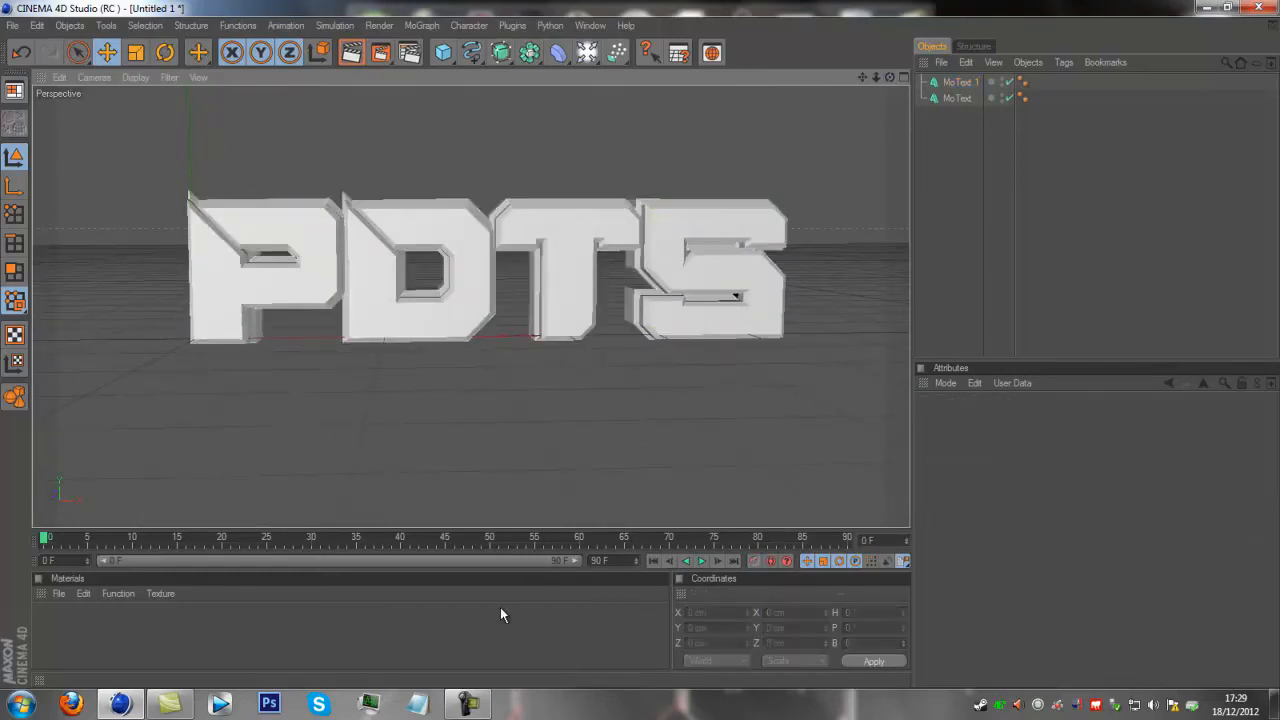
pyautogui.hotkey('ctrl', 'z')
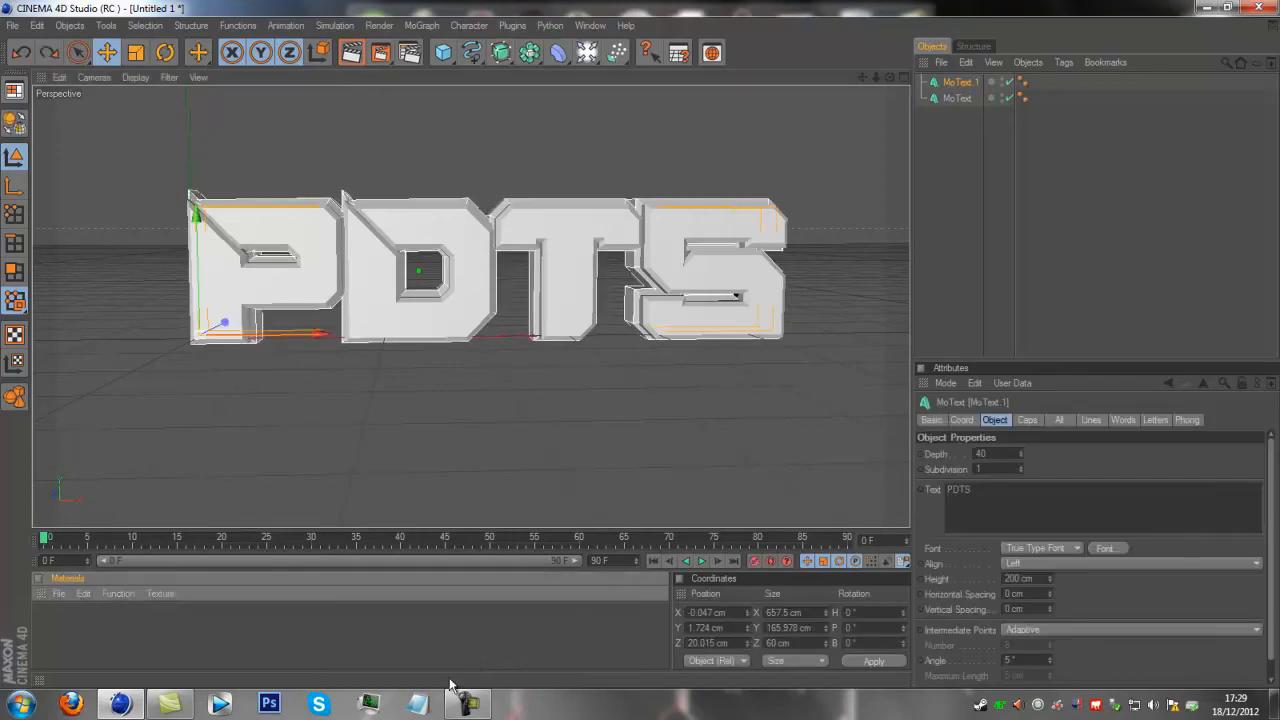
pyautogui.click(446, 650)
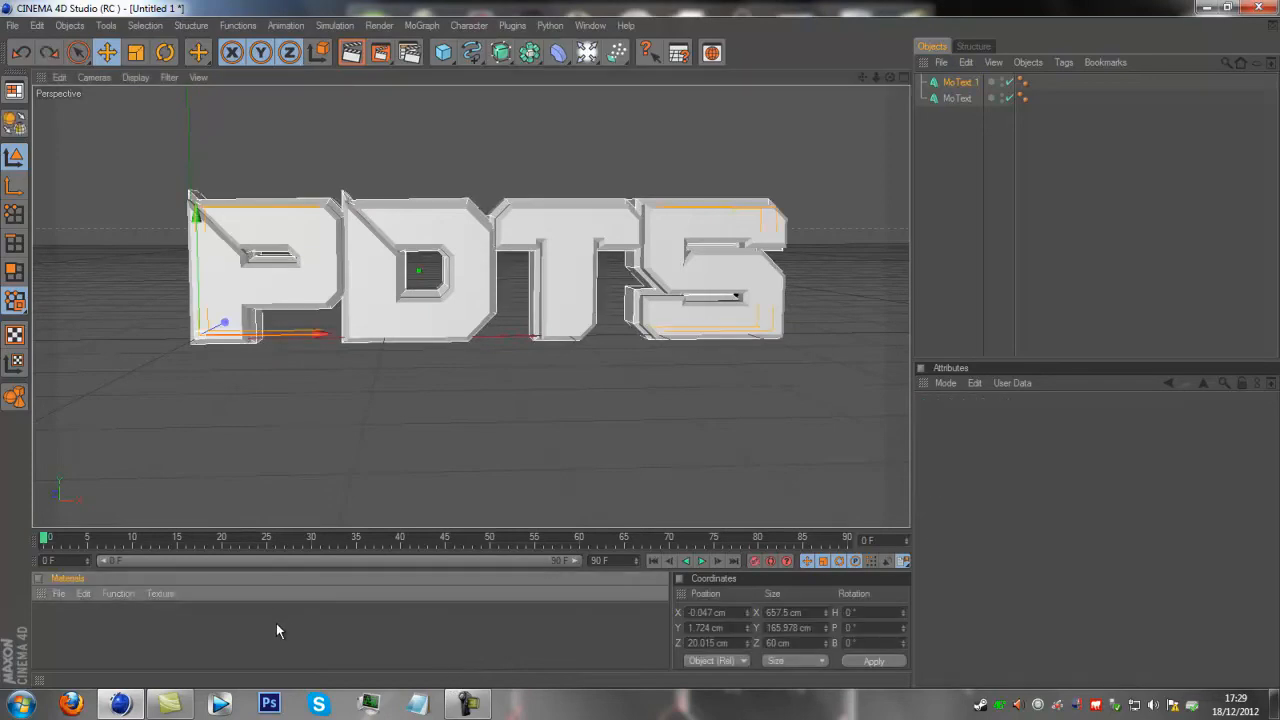
# Load the materials from the gfx pack C4D file and enlarge the material list area.
pyautogui.click(52, 593)
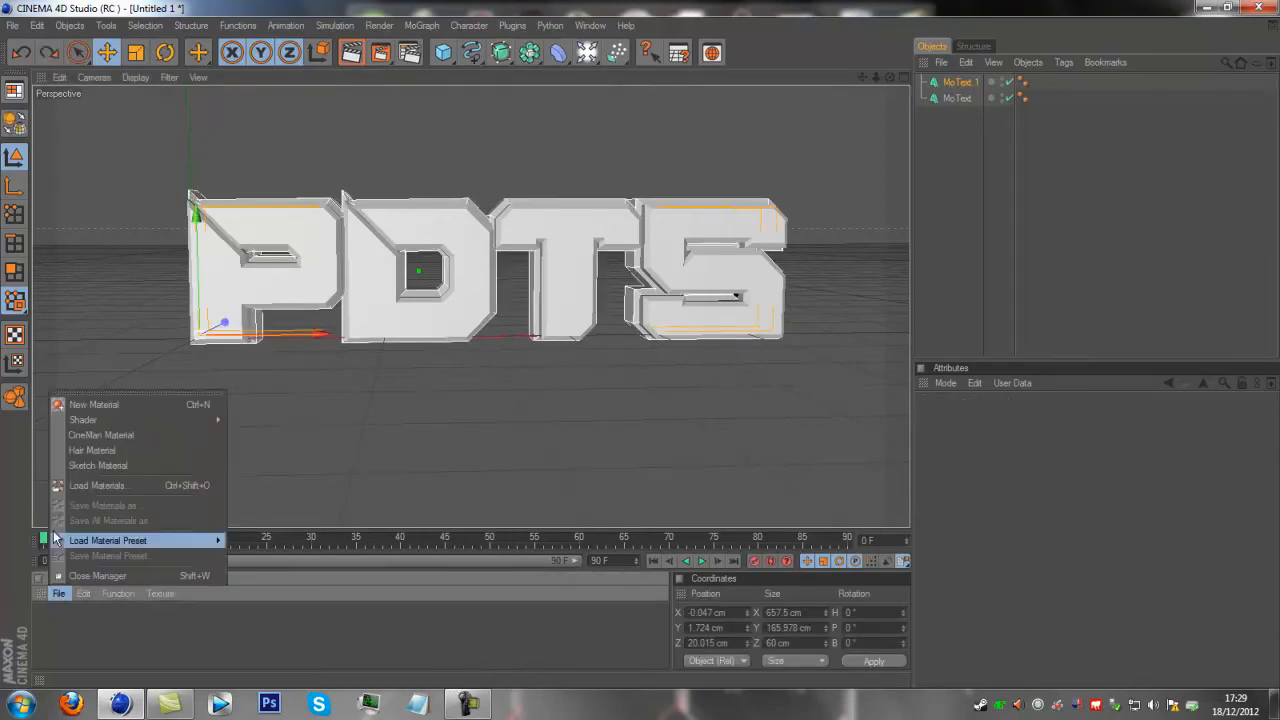
pyautogui.click(98, 485)
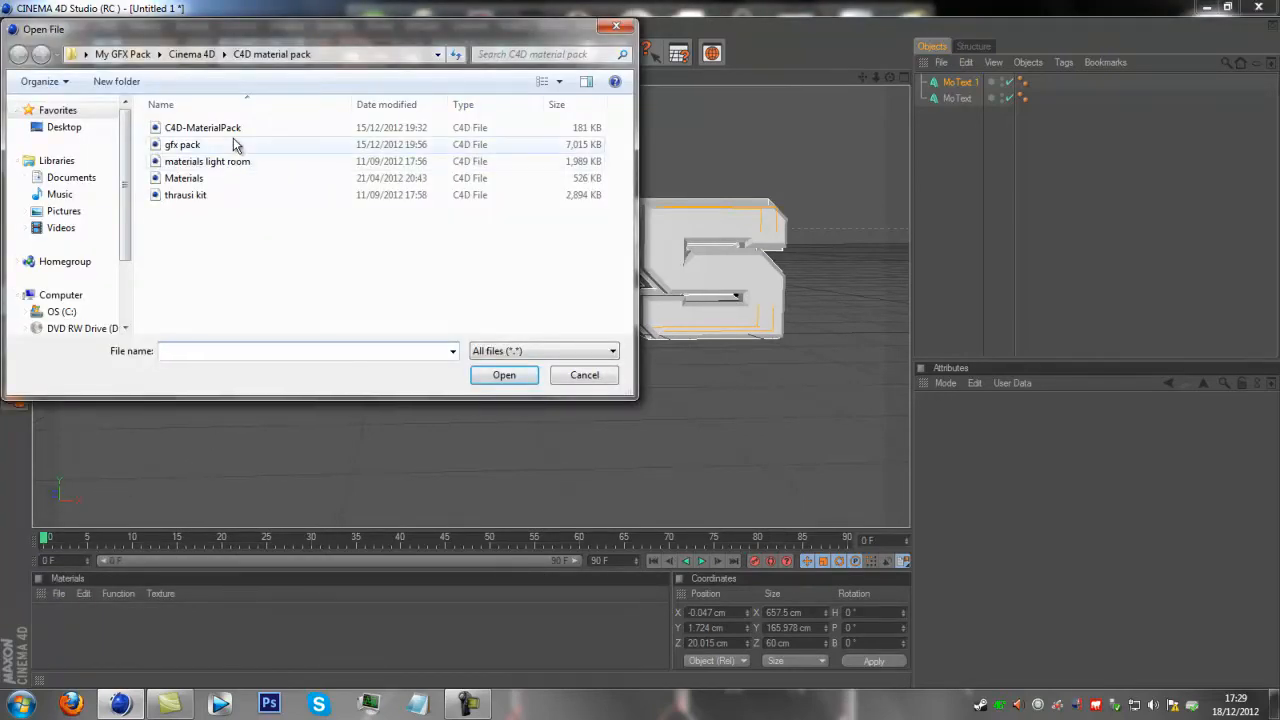
pyautogui.doubleClick(234, 145)
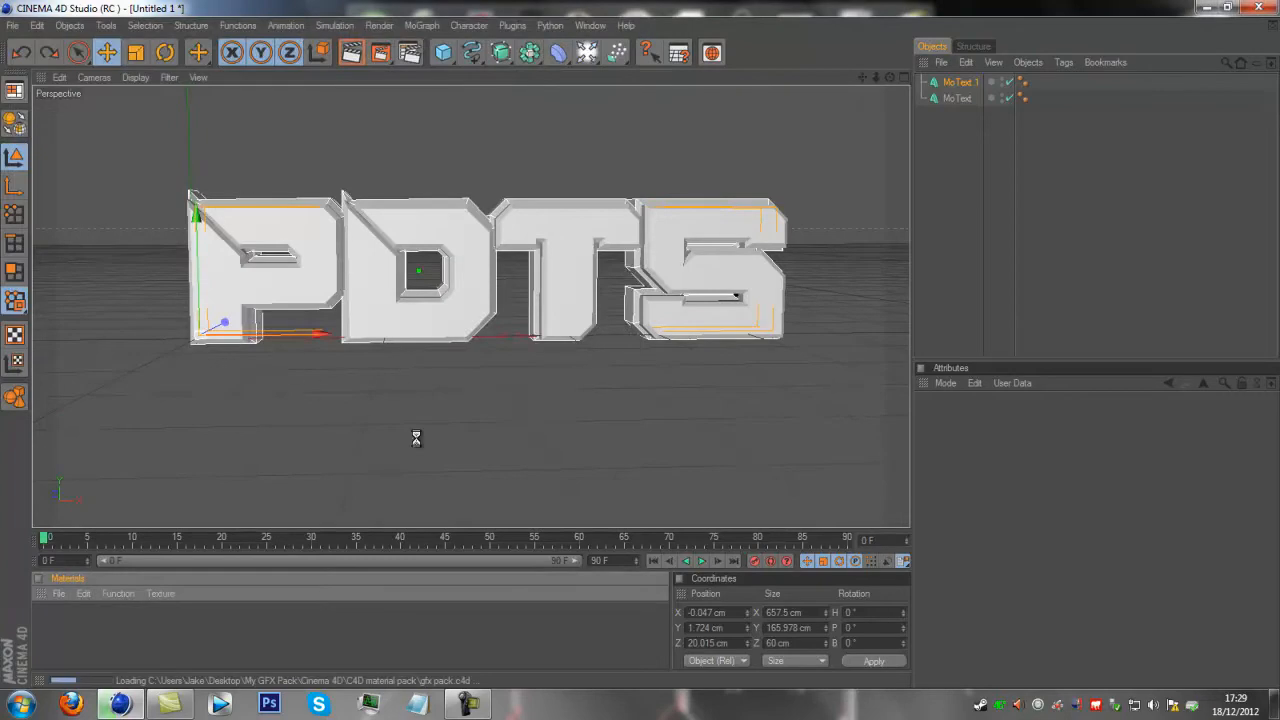
pyautogui.click(734, 408)
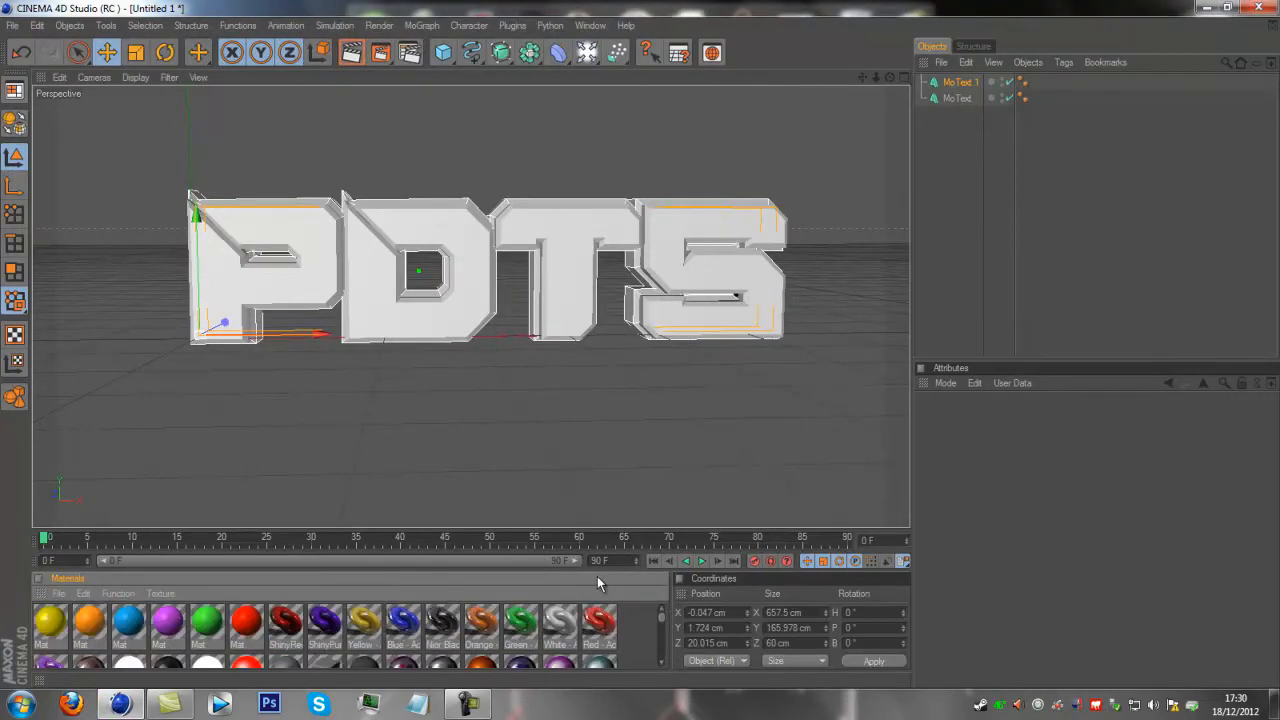
pyautogui.moveTo(462, 529); pyautogui.dragTo(463, 457)
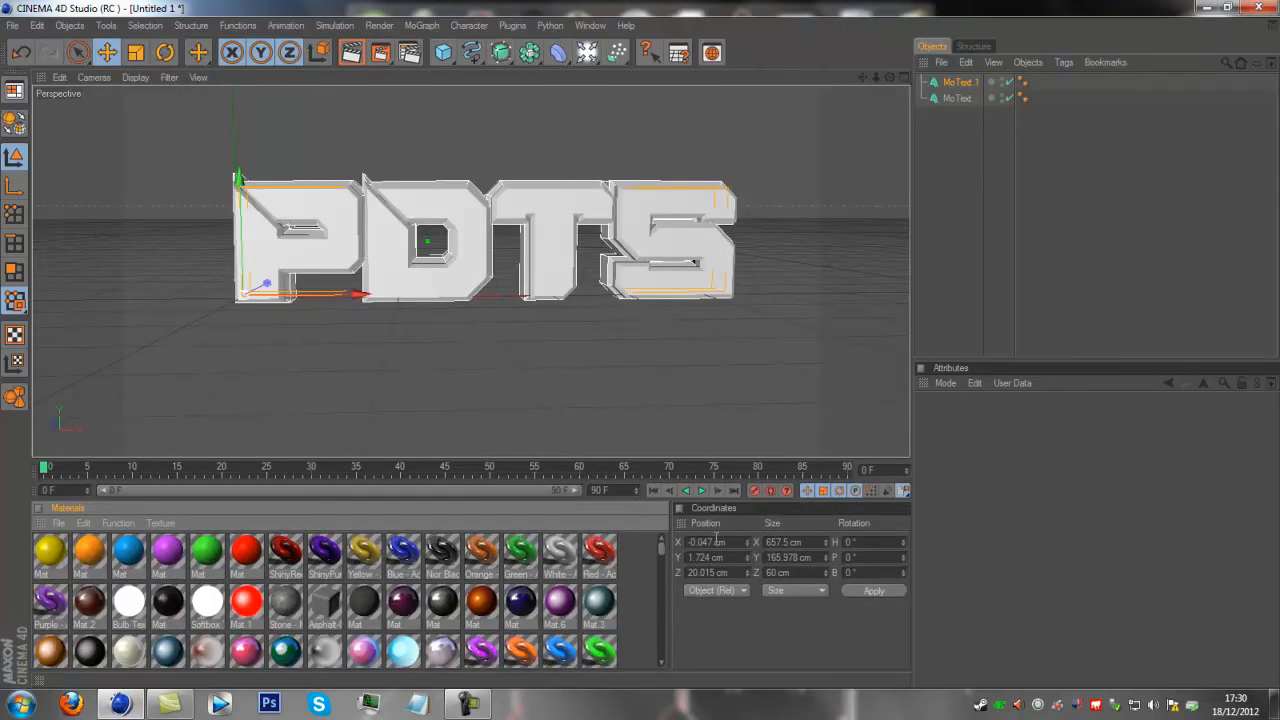
# Create a new material and set its colour to black (RGB 0, 0, 0).
pyautogui.doubleClick(641, 540)
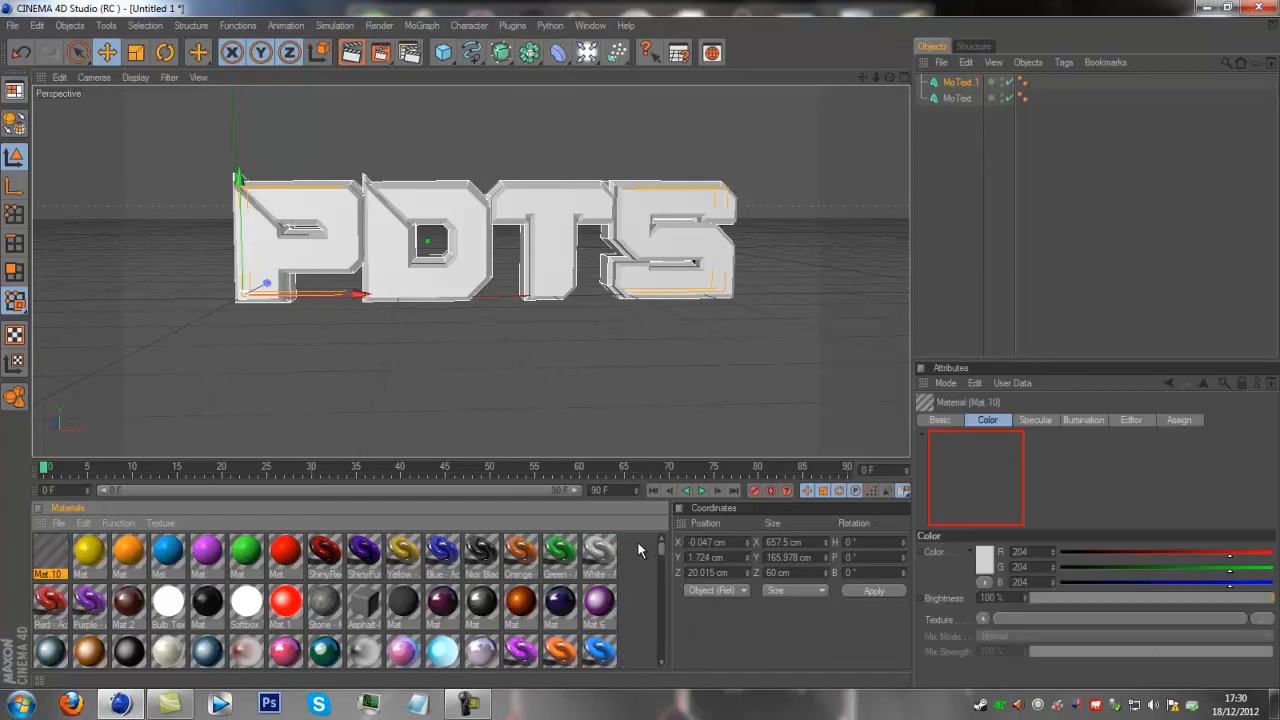
pyautogui.doubleClick(54, 562)
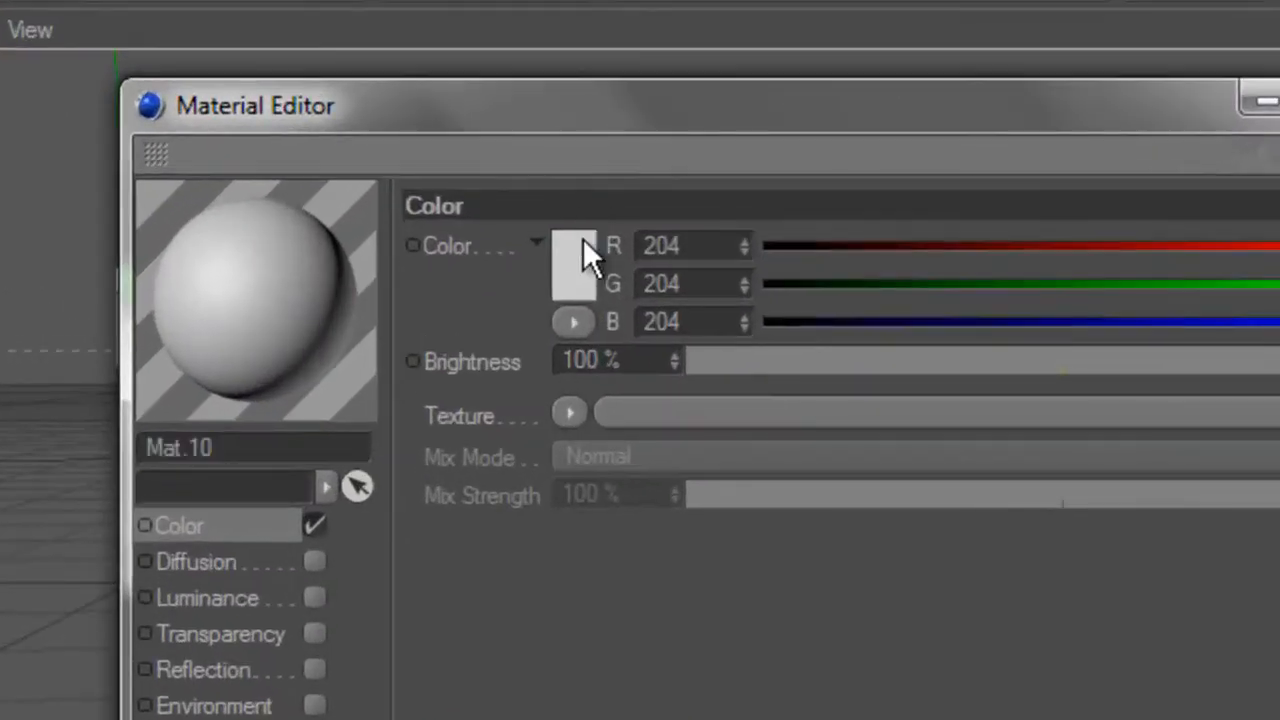
pyautogui.click(415, 170)
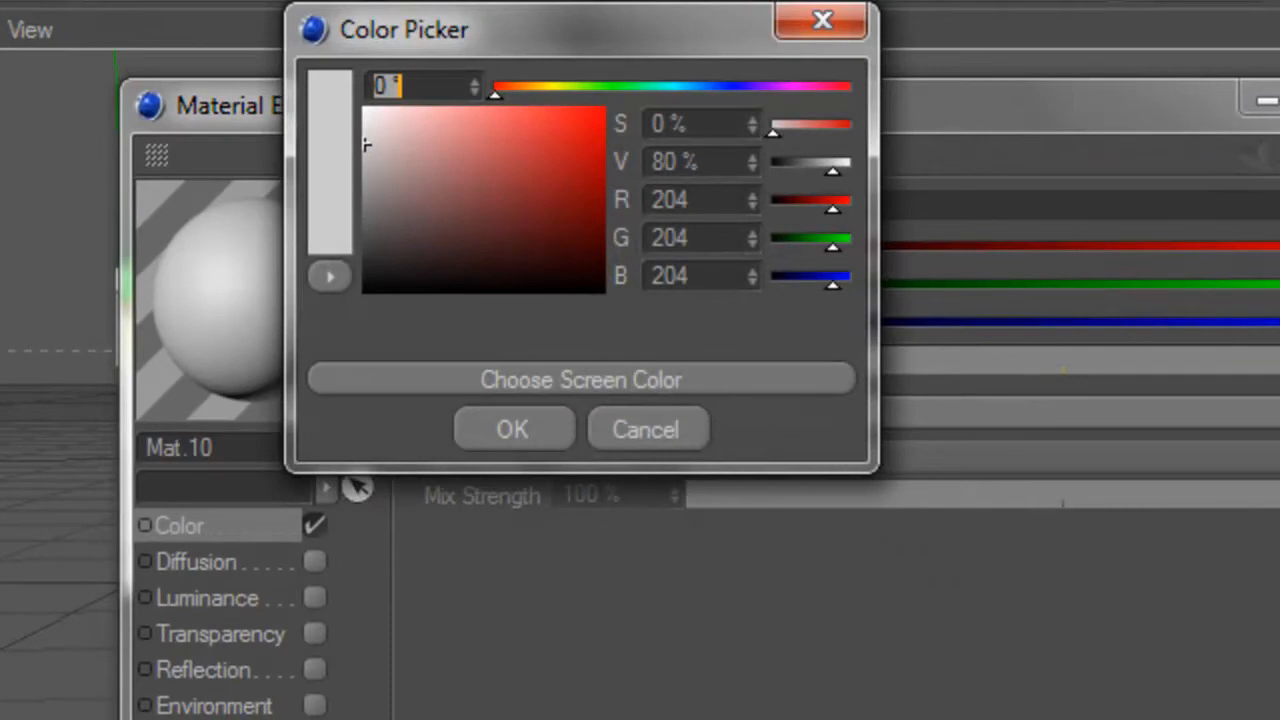
pyautogui.moveTo(427, 210); pyautogui.dragTo(350, 300)
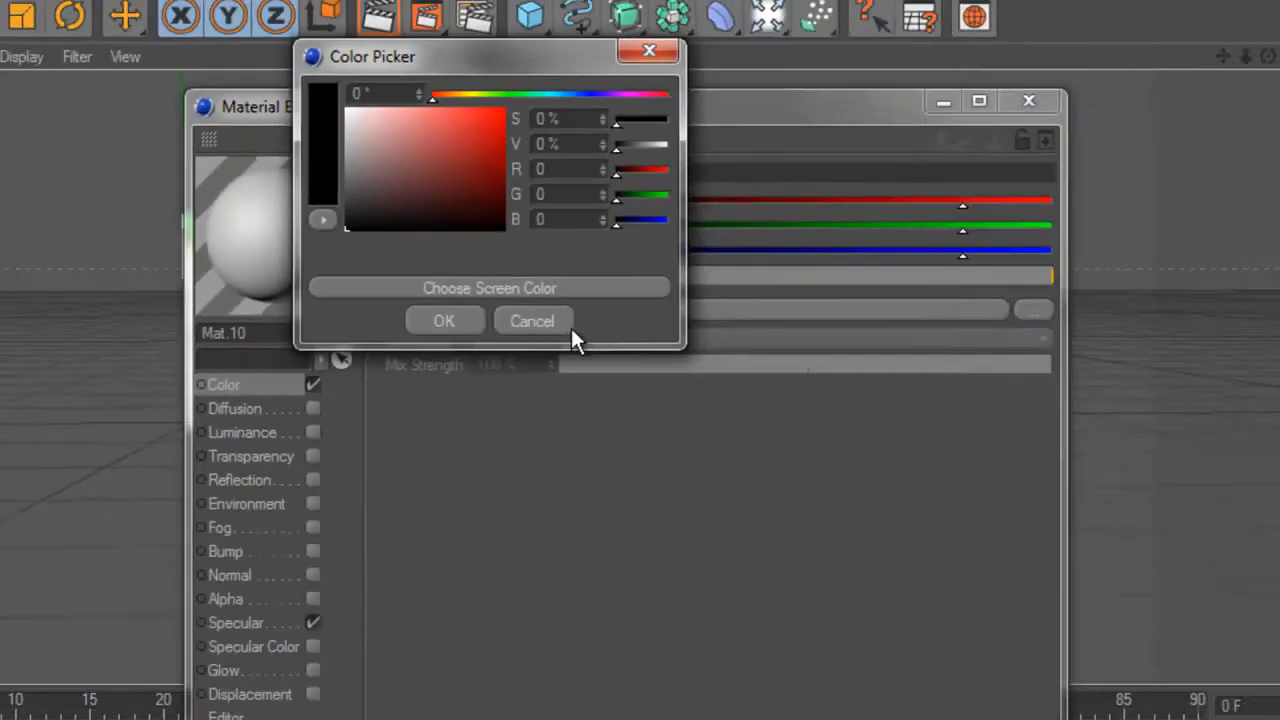
pyautogui.click(444, 321)
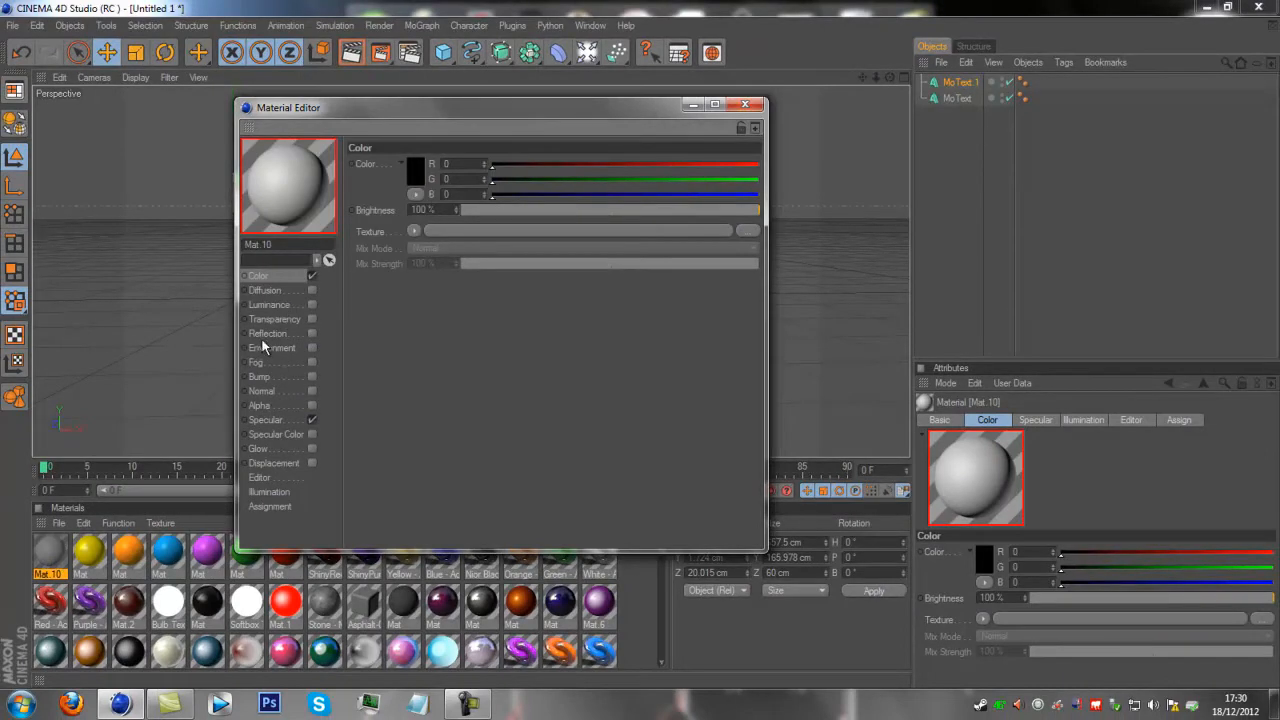
# Enable Reflection on the black material with 50% brightness and close its editor.
pyautogui.click(311, 334)
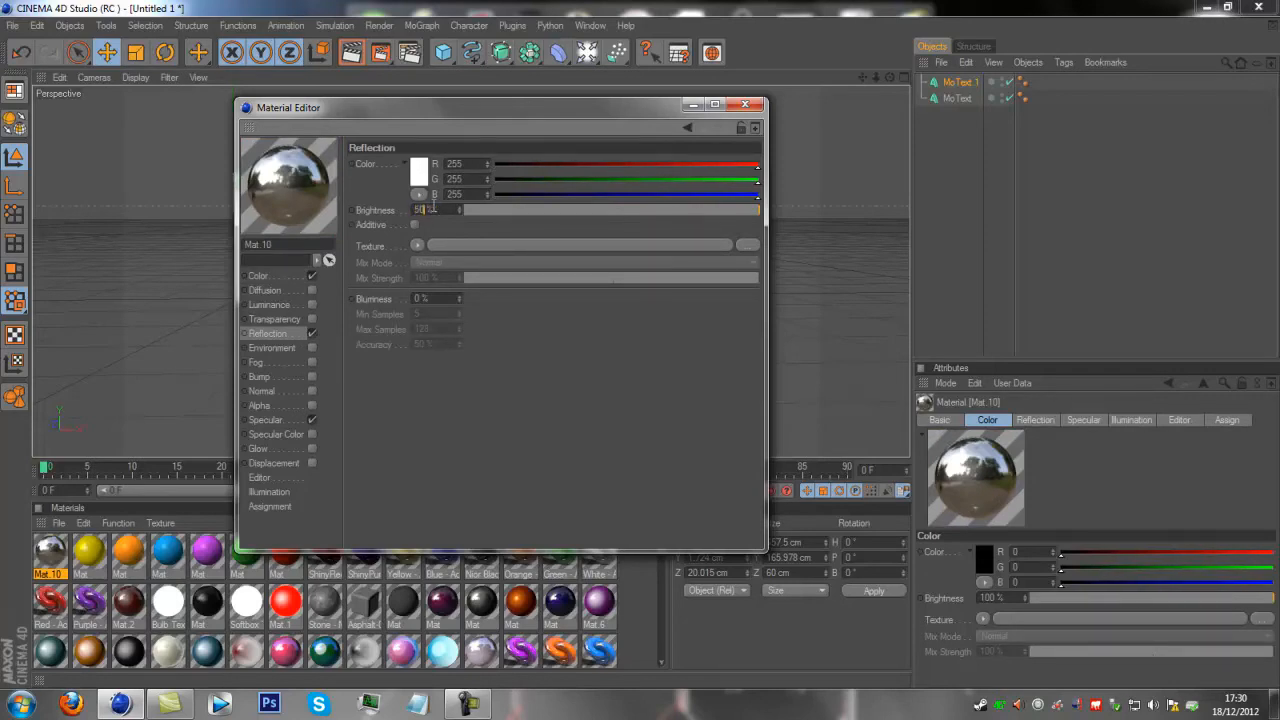
pyautogui.press('Return')
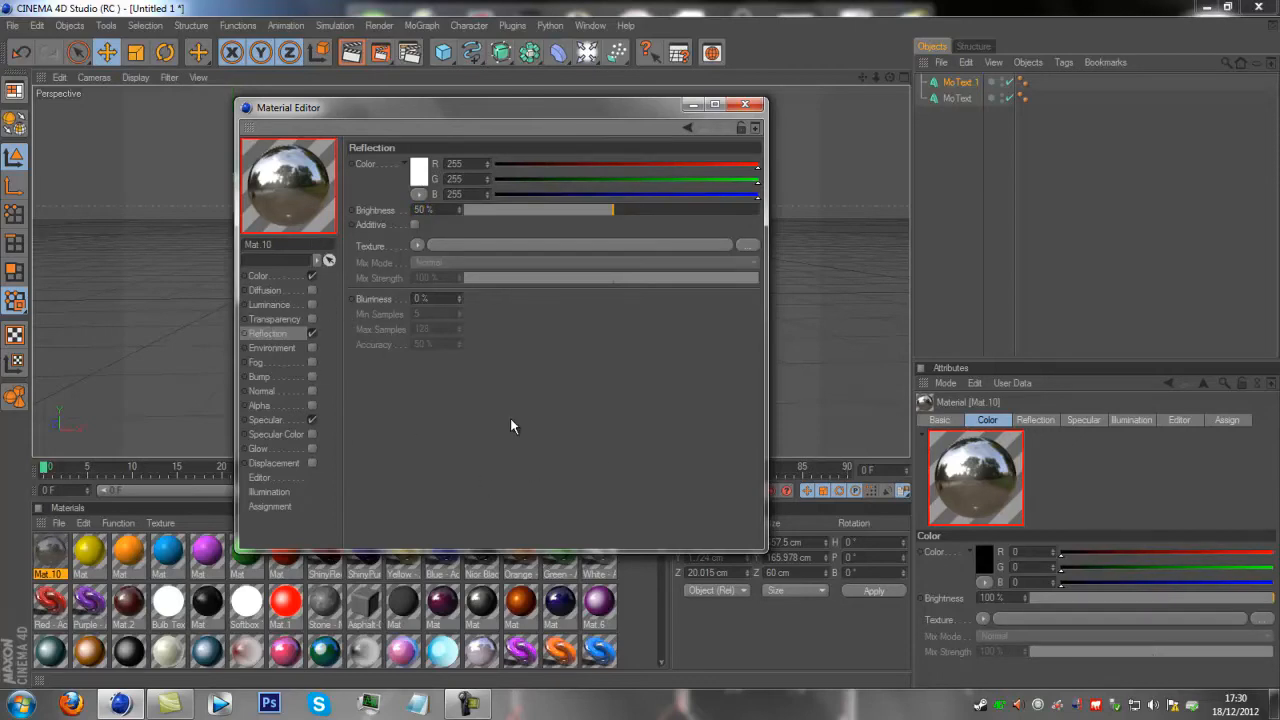
pyautogui.moveTo(450, 110); pyautogui.dragTo(446, 134)
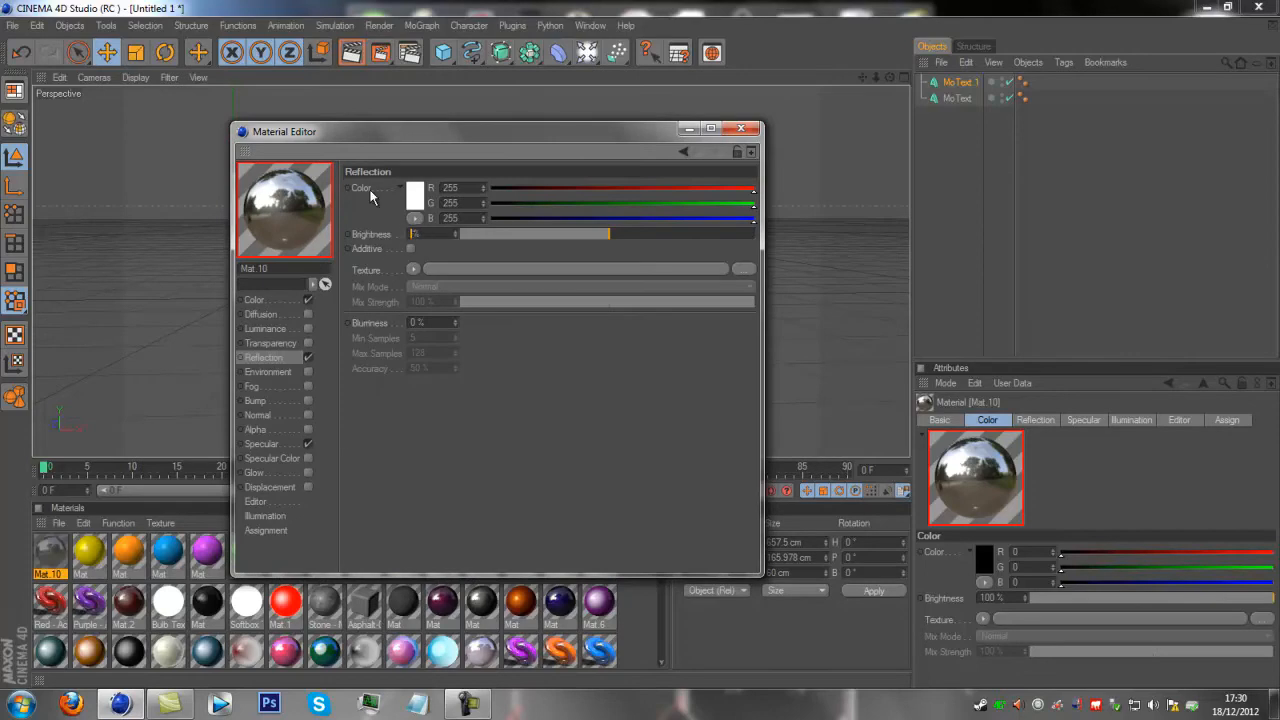
pyautogui.press('BackSpace')
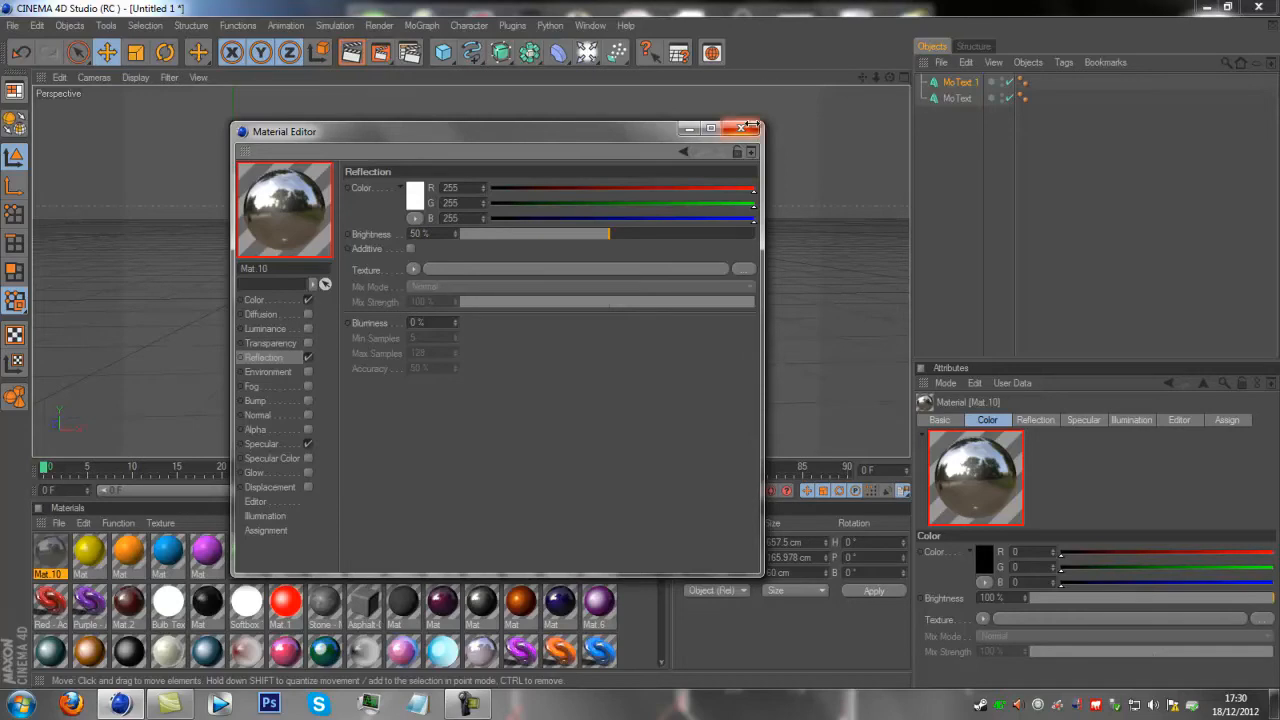
pyautogui.click(740, 128)
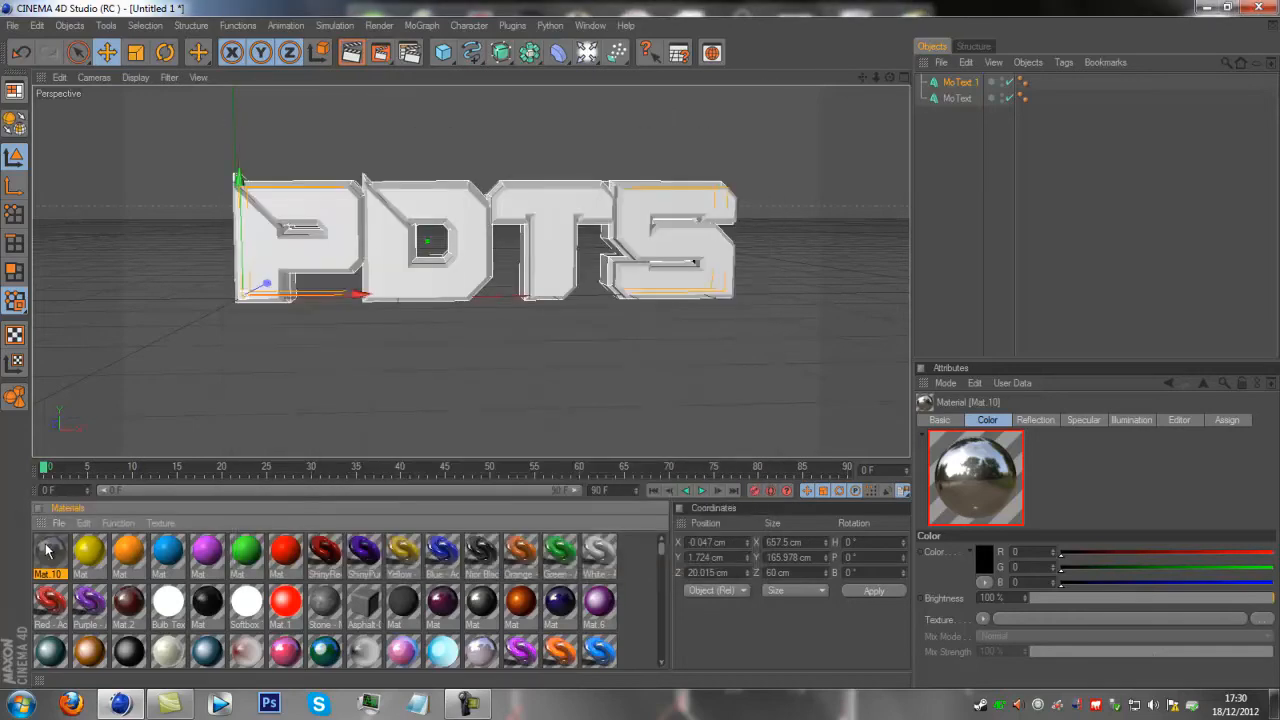
pyautogui.moveTo(745, 182); pyautogui.dragTo(1047, 92)
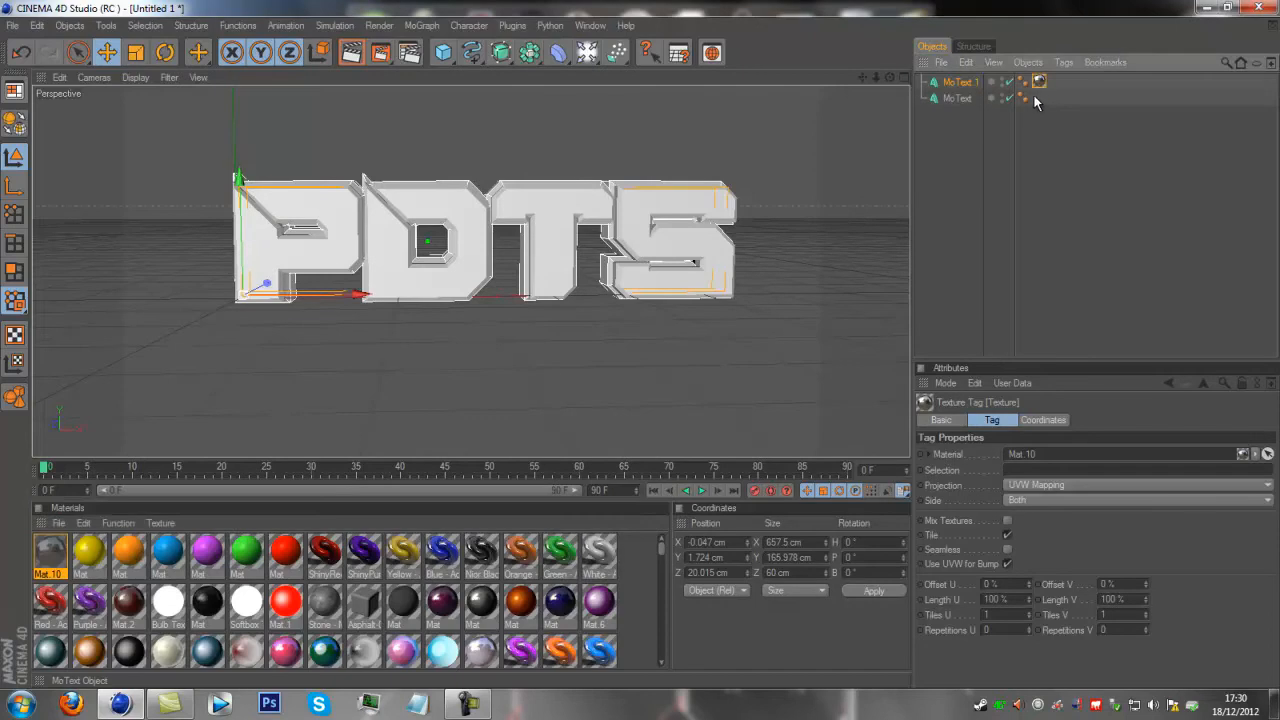
pyautogui.press('Delete')
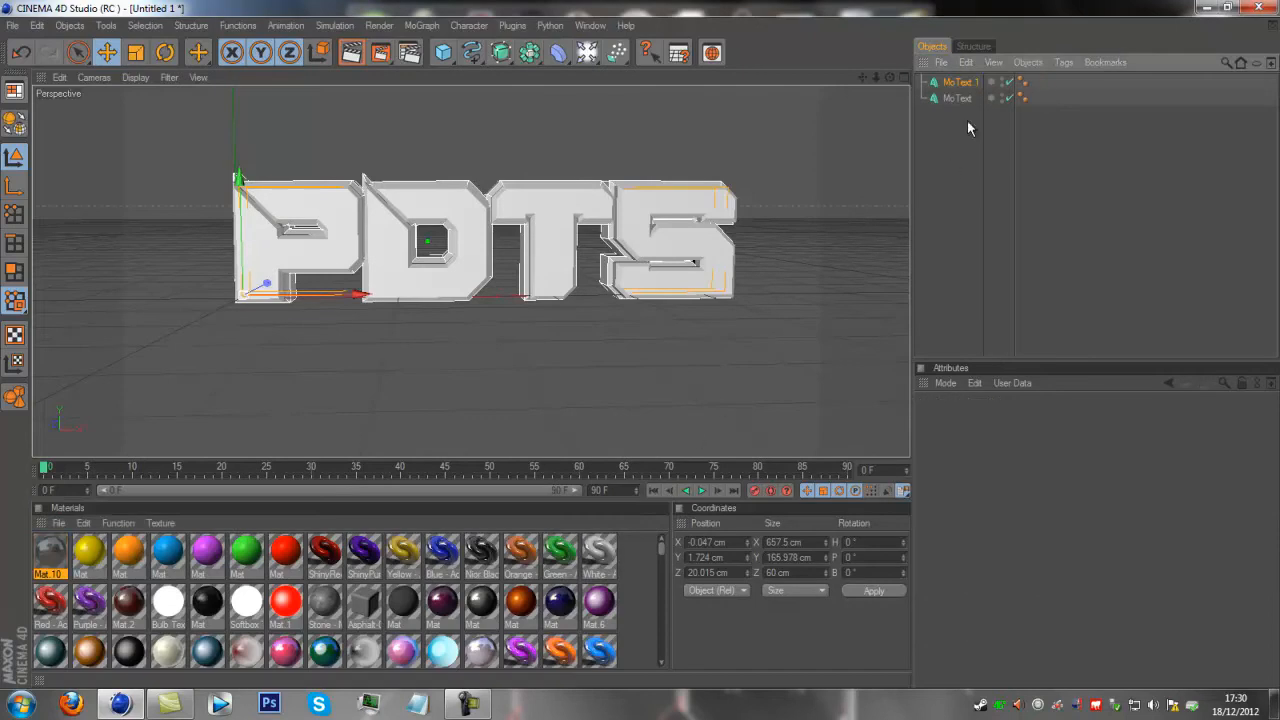
pyautogui.moveTo(46, 556)
pyautogui.mouseDown()
pyautogui.moveTo(640, 236)
pyautogui.moveTo(960, 123)
pyautogui.moveTo(450, 247)
pyautogui.moveTo(55, 550)
pyautogui.mouseUp()
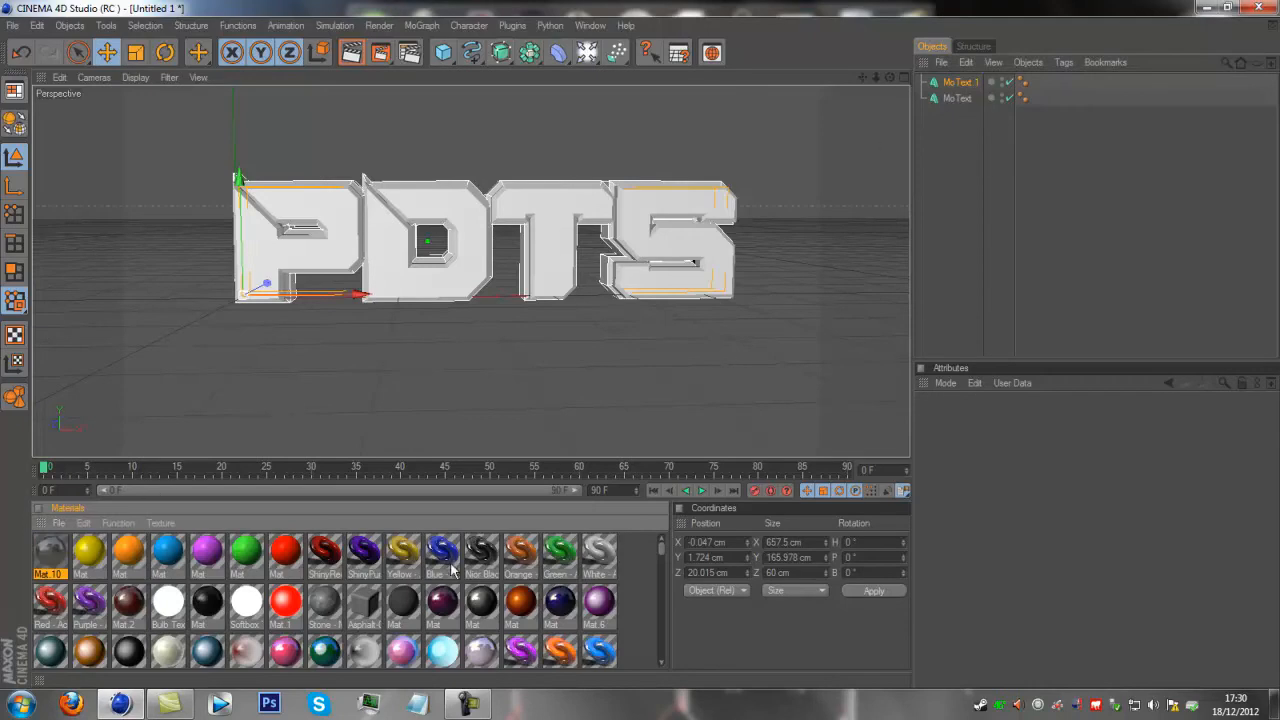
# Apply the glossy Nior Black material to the original front MoText and preview it with a viewport render.
pyautogui.moveTo(486, 545); pyautogui.dragTo(964, 97)
pyautogui.click(848, 178)
pyautogui.click(351, 52)
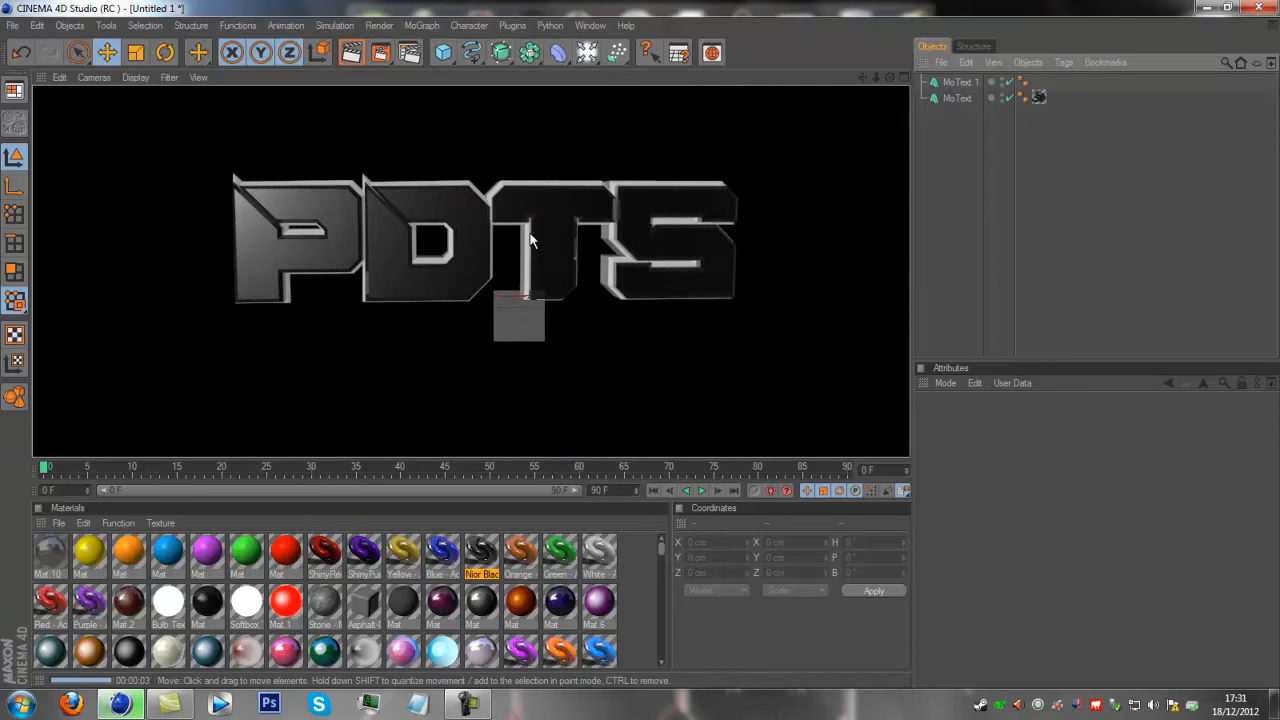
pyautogui.click(785, 398)
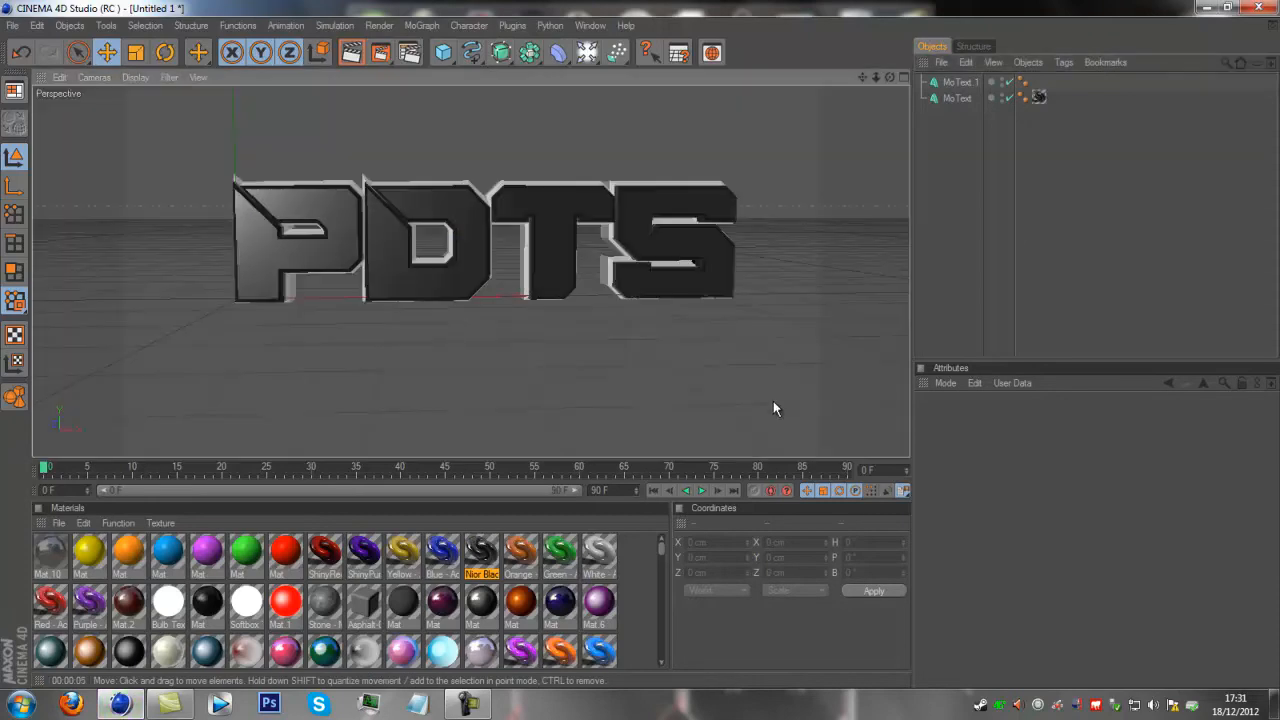
# Create another new material and enable its Reflection with a pure red colour (RGB 255, 0, 0).
pyautogui.doubleClick(647, 564)
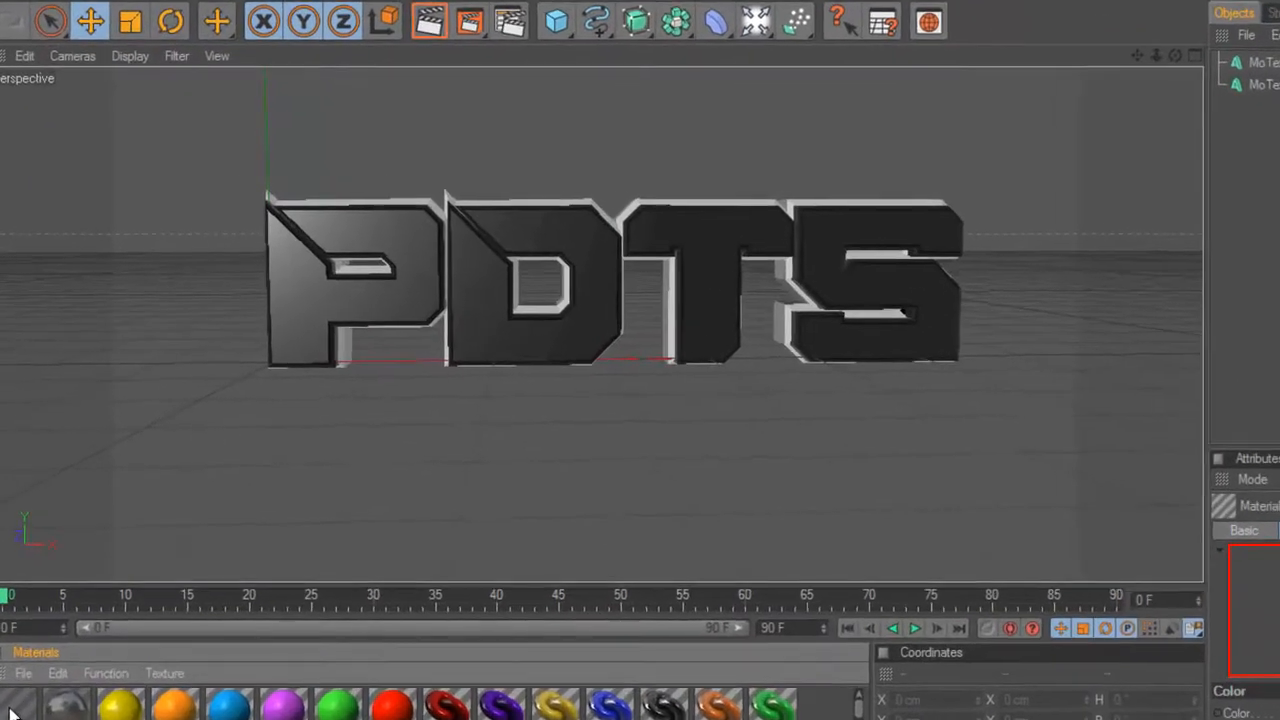
pyautogui.doubleClick(14, 705)
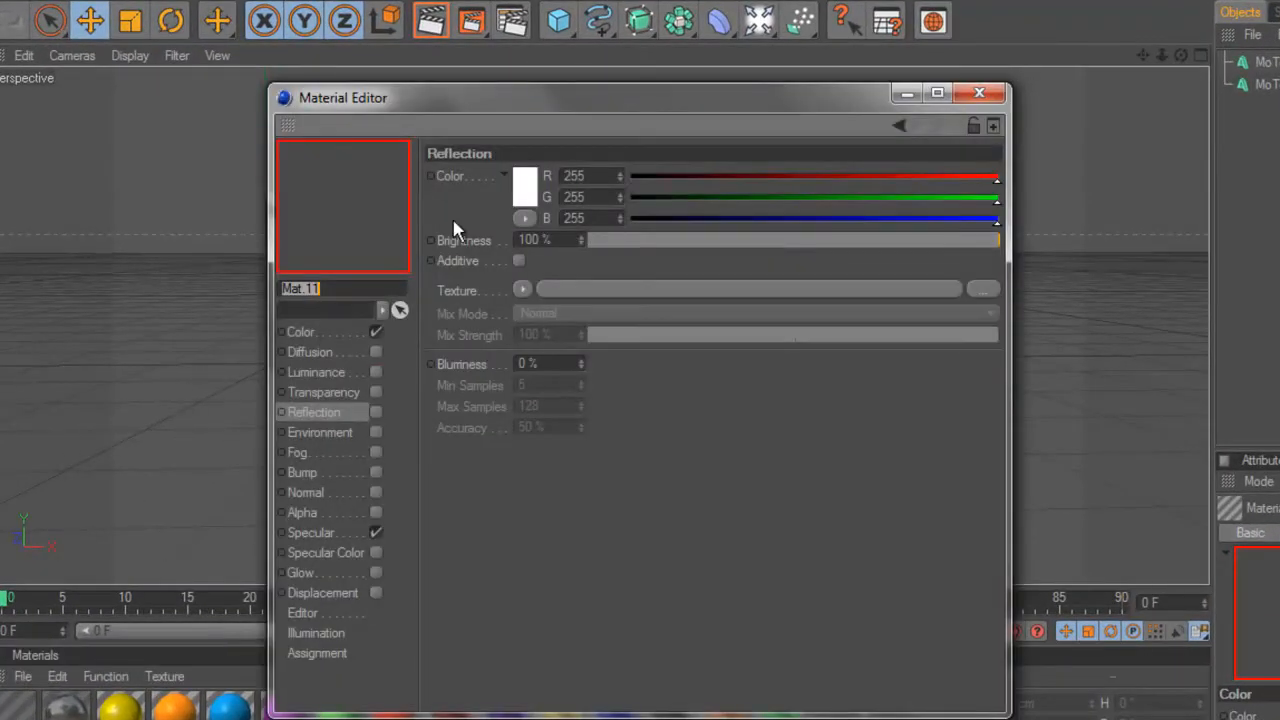
pyautogui.click(527, 184)
pyautogui.moveTo(498, 162); pyautogui.dragTo(541, 108)
pyautogui.click(490, 287)
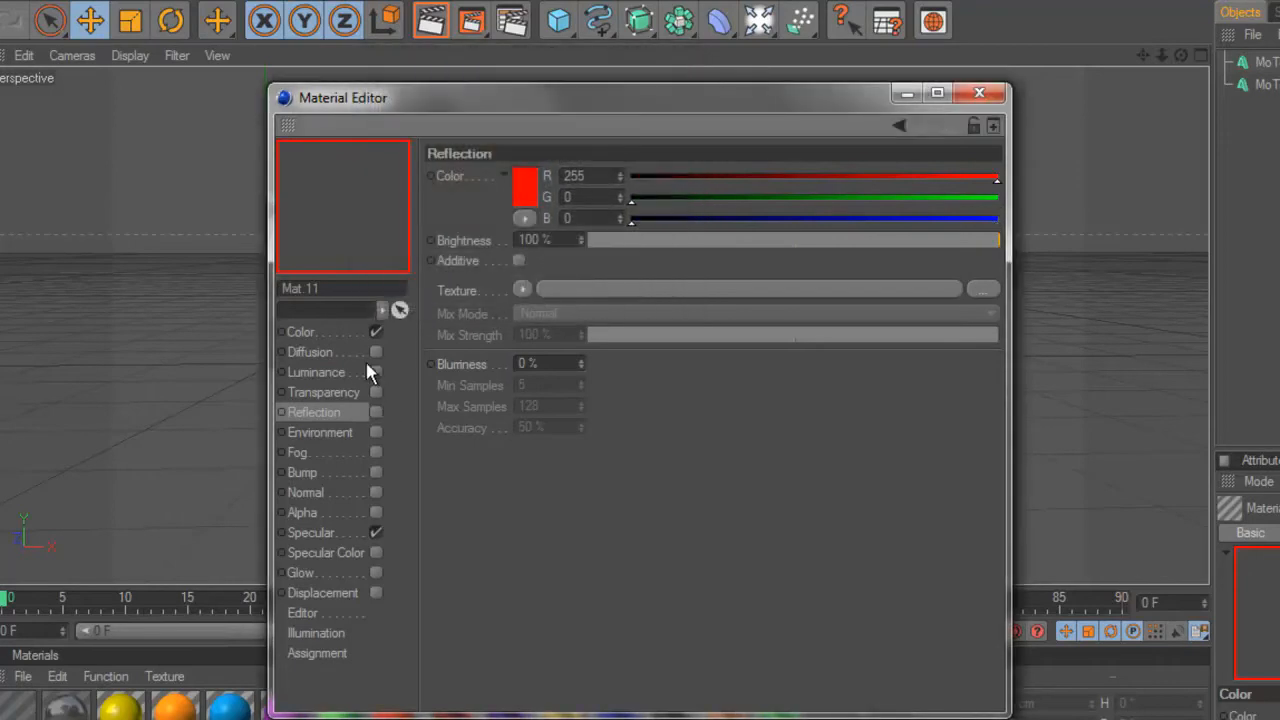
pyautogui.click(376, 412)
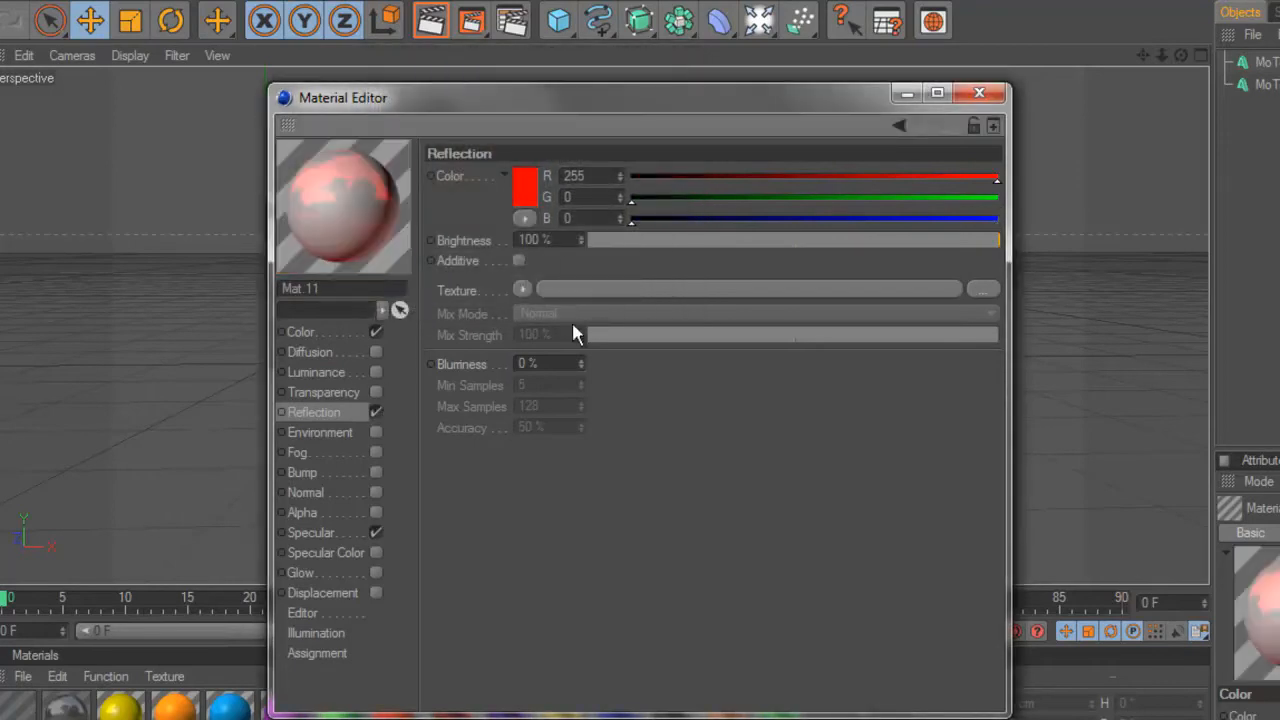
# Set the new material's reflection brightness to 50% and its reflection colour to white (RGB 255, 255, 255).
pyautogui.doubleClick(546, 240)
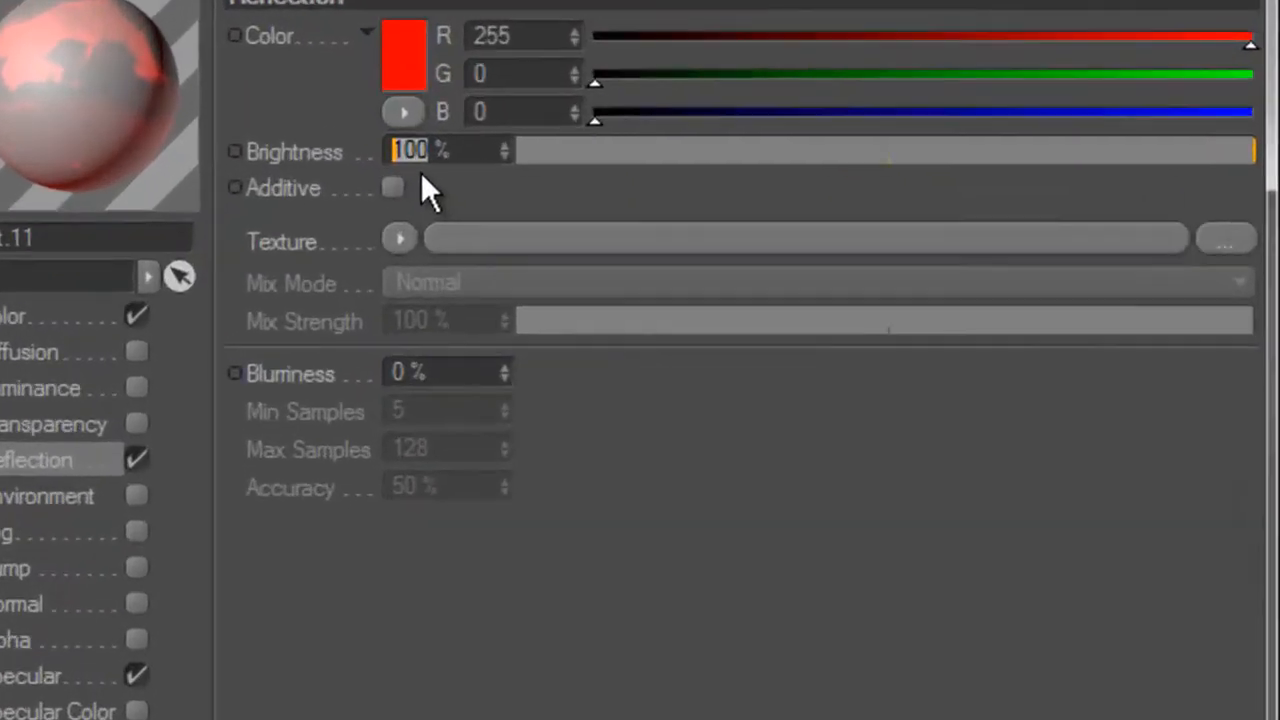
pyautogui.write('50')
pyautogui.press('Return')
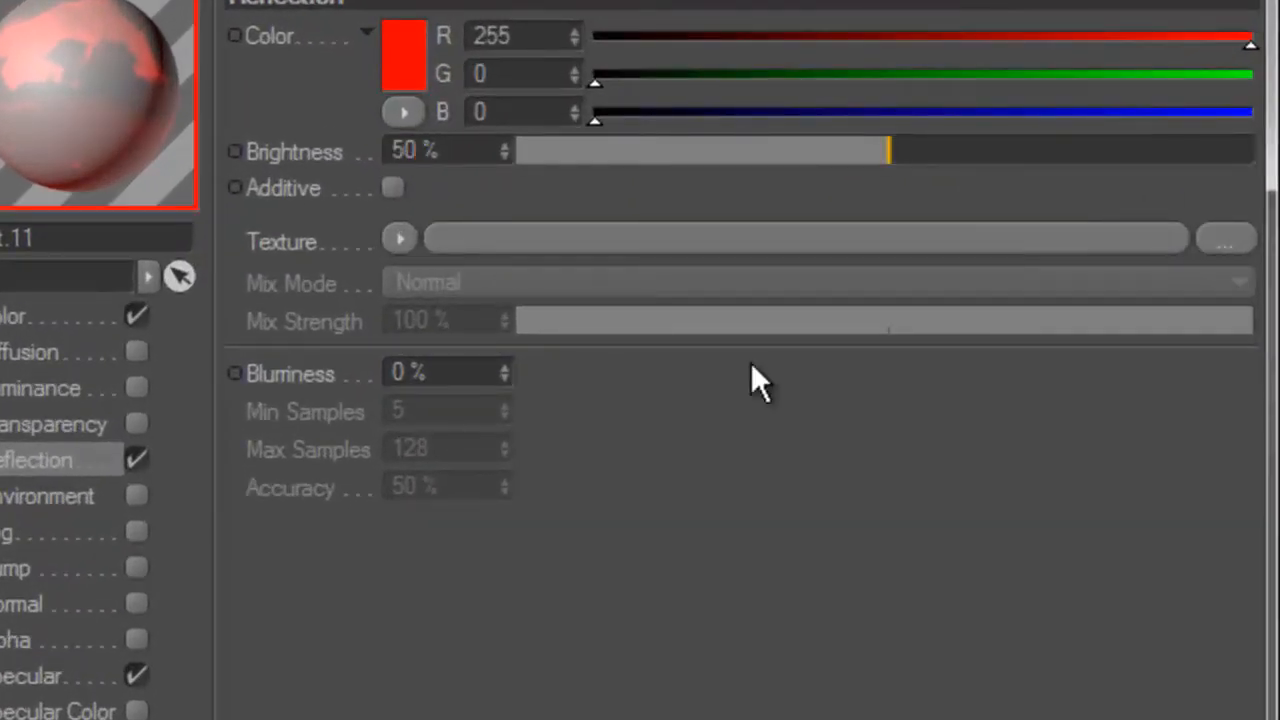
pyautogui.click(405, 45)
pyautogui.click(188, 2)
pyautogui.click(349, 228)
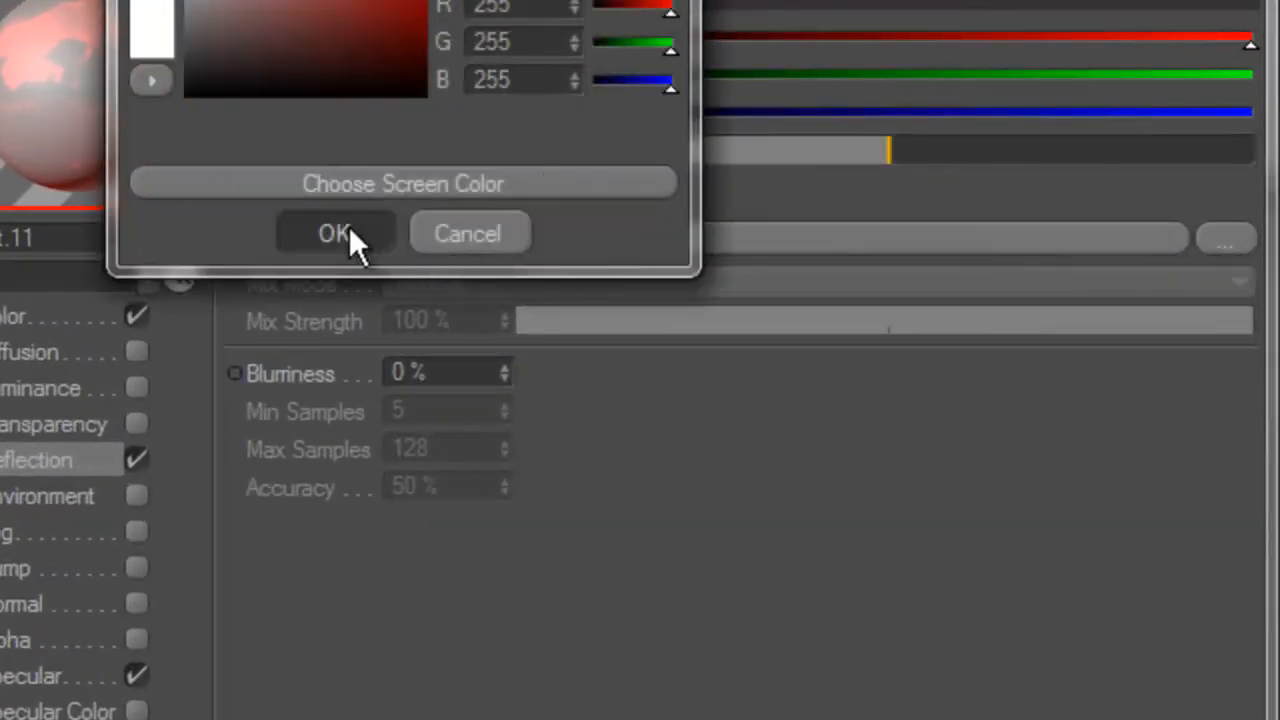
# Set the new material's base colour to pure red (RGB 255, 0, 0), check its reflection settings and close its editor.
pyautogui.click(15, 328)
pyautogui.click(400, 68)
pyautogui.moveTo(371, 3); pyautogui.dragTo(410, 1)
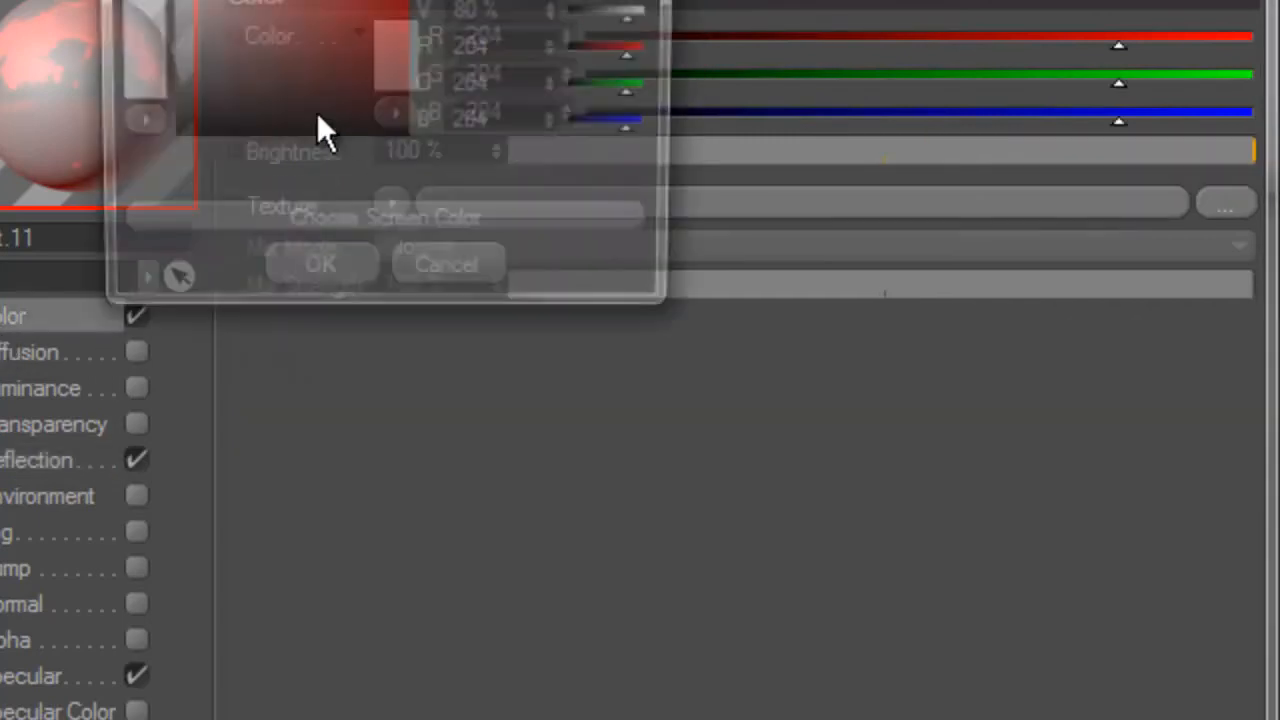
pyautogui.click(378, 261)
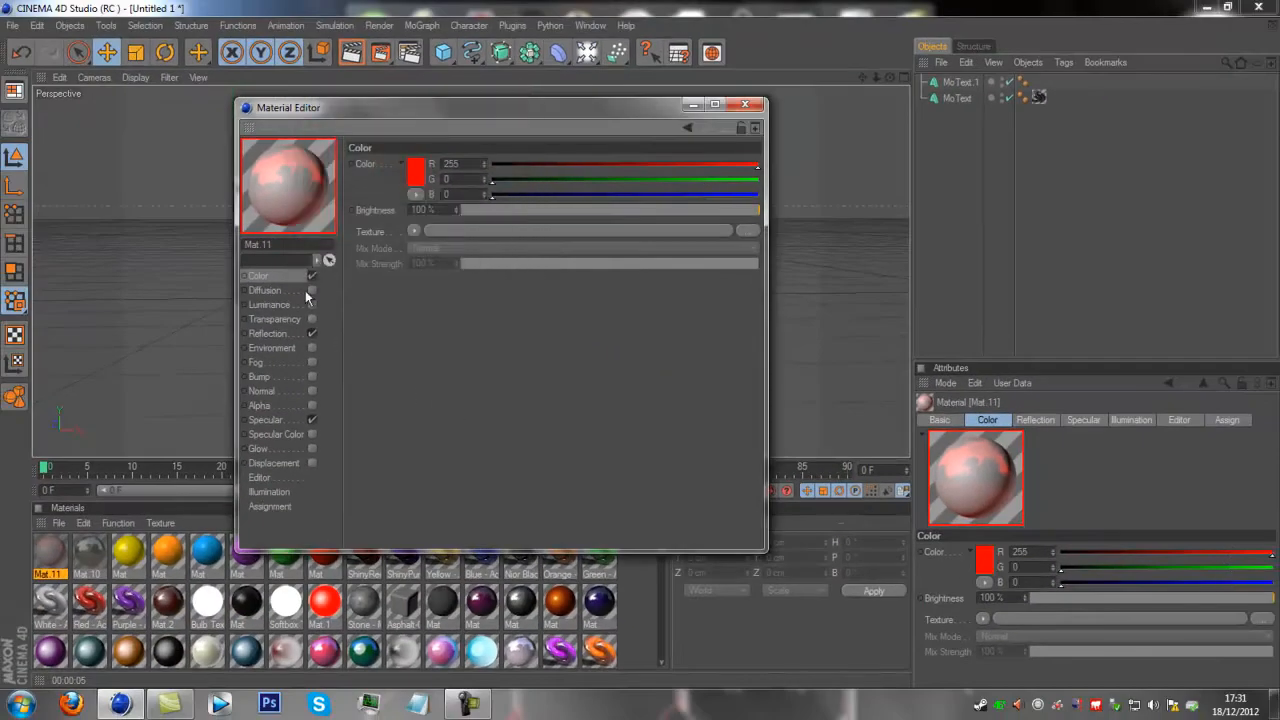
pyautogui.click(284, 333)
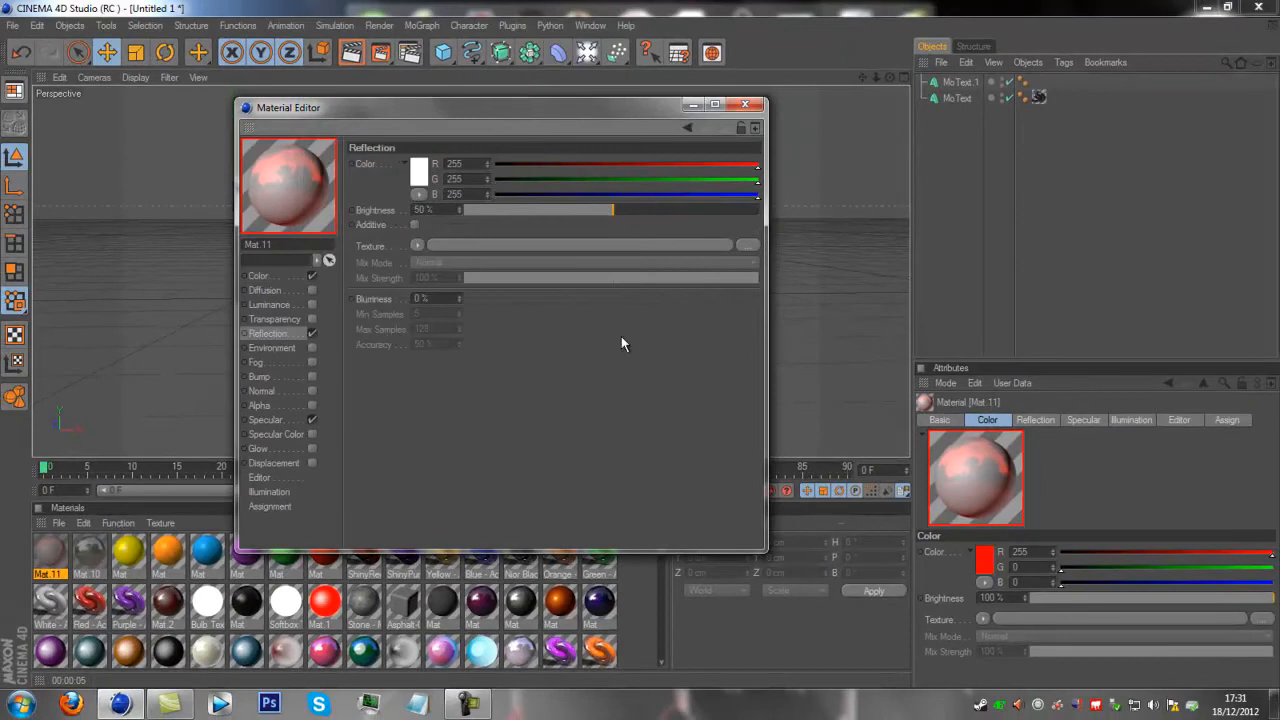
pyautogui.click(745, 104)
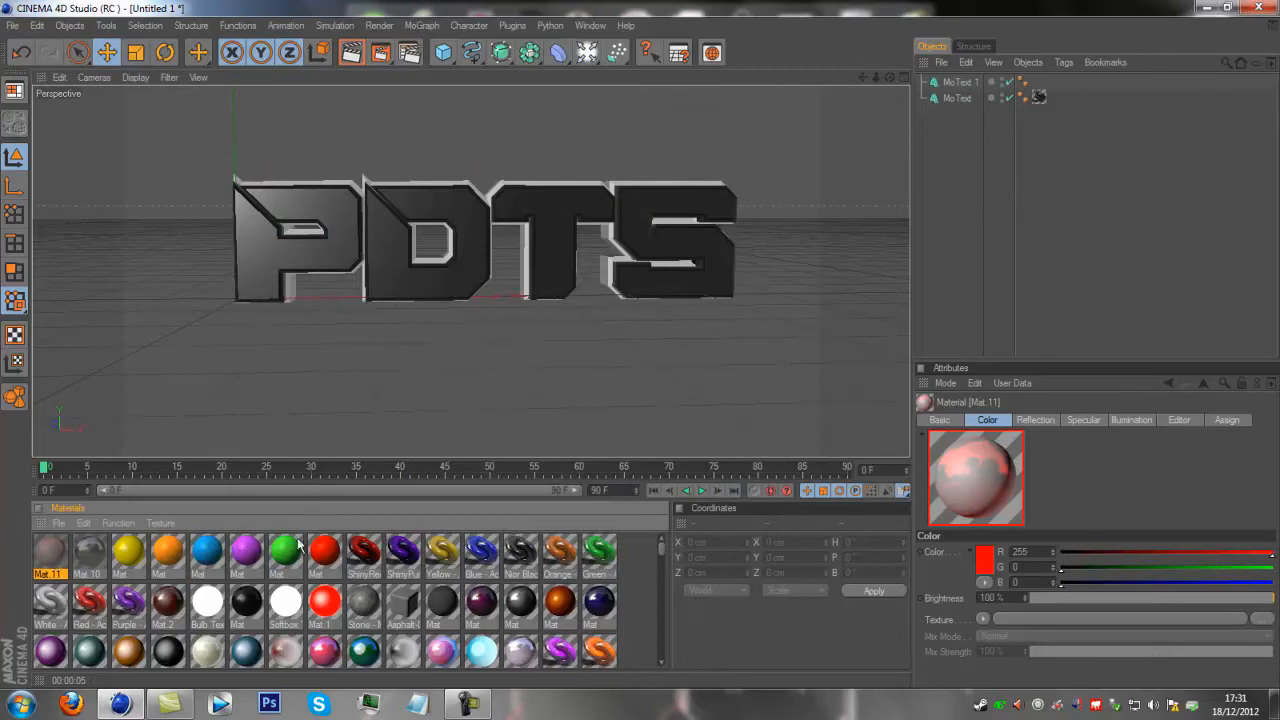
# Apply the glossy ShinyRed material to the rear text object MoText.1 and preview it with a viewport render.
pyautogui.moveTo(368, 553); pyautogui.dragTo(1022, 86)
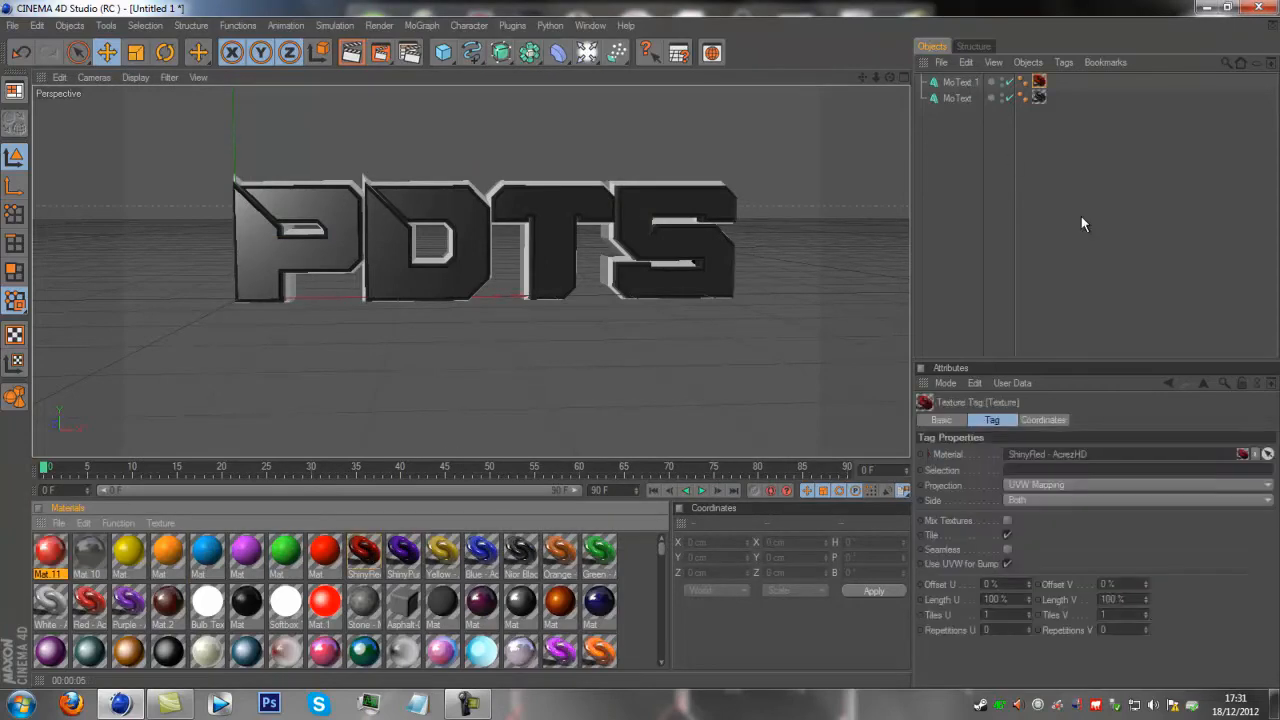
pyautogui.click(1108, 204)
pyautogui.click(351, 52)
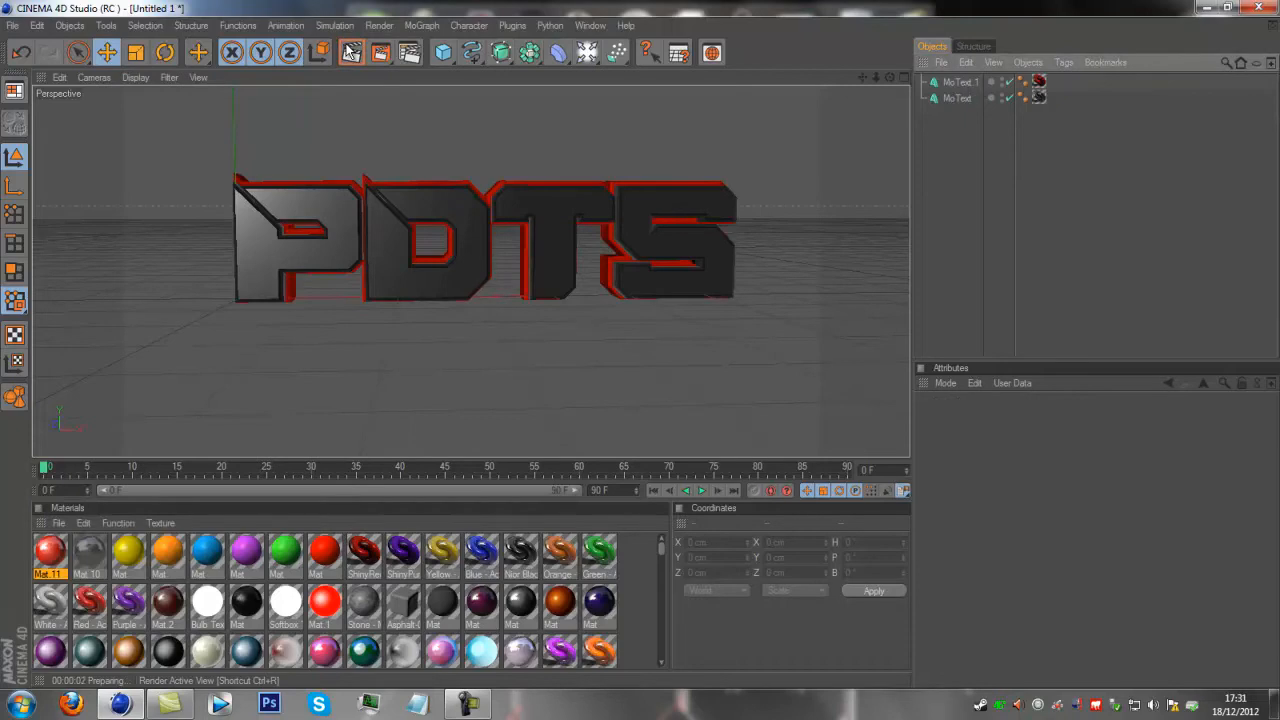
pyautogui.click(354, 50)
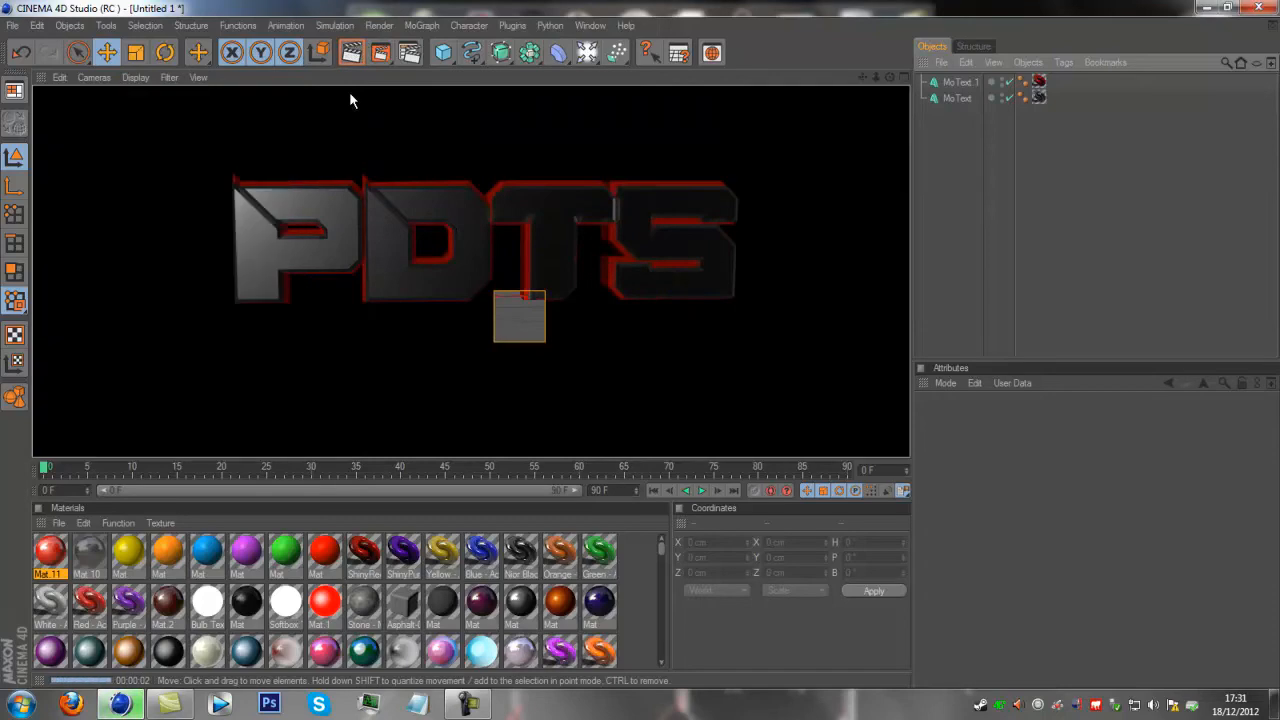
pyautogui.click(649, 352)
pyautogui.scroll(-1, 651, 354)
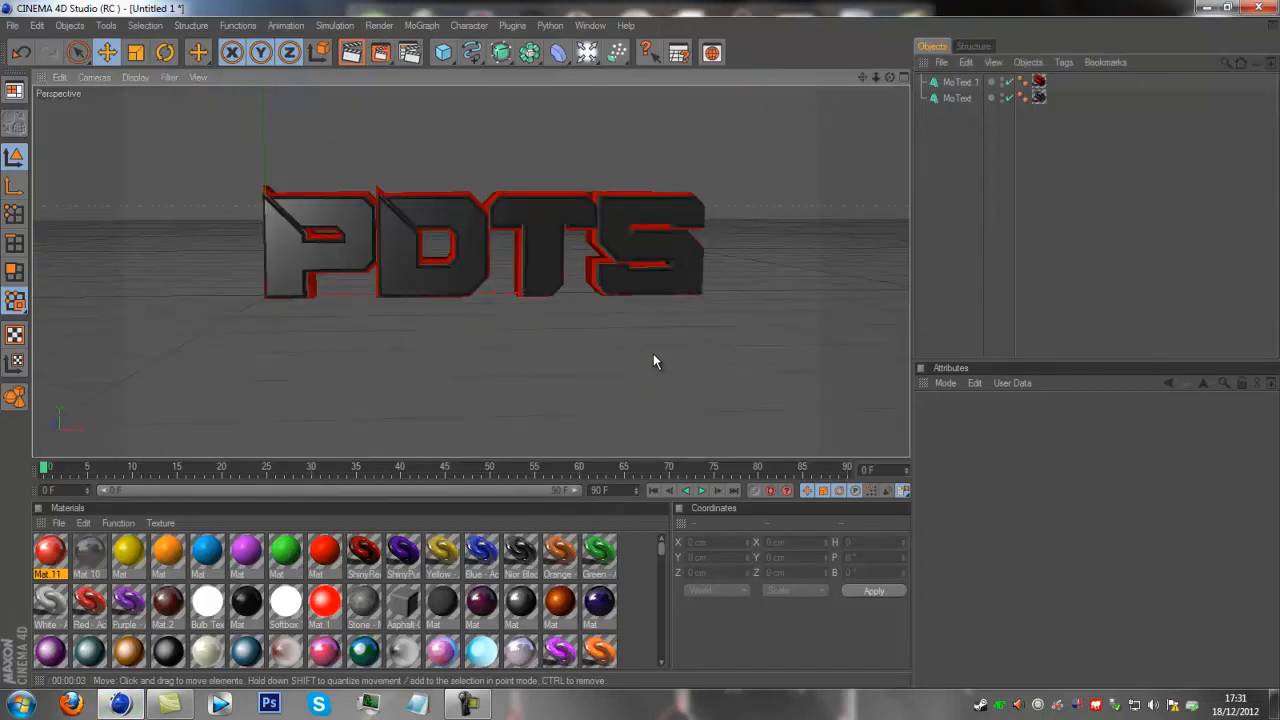
pyautogui.click(465, 707)
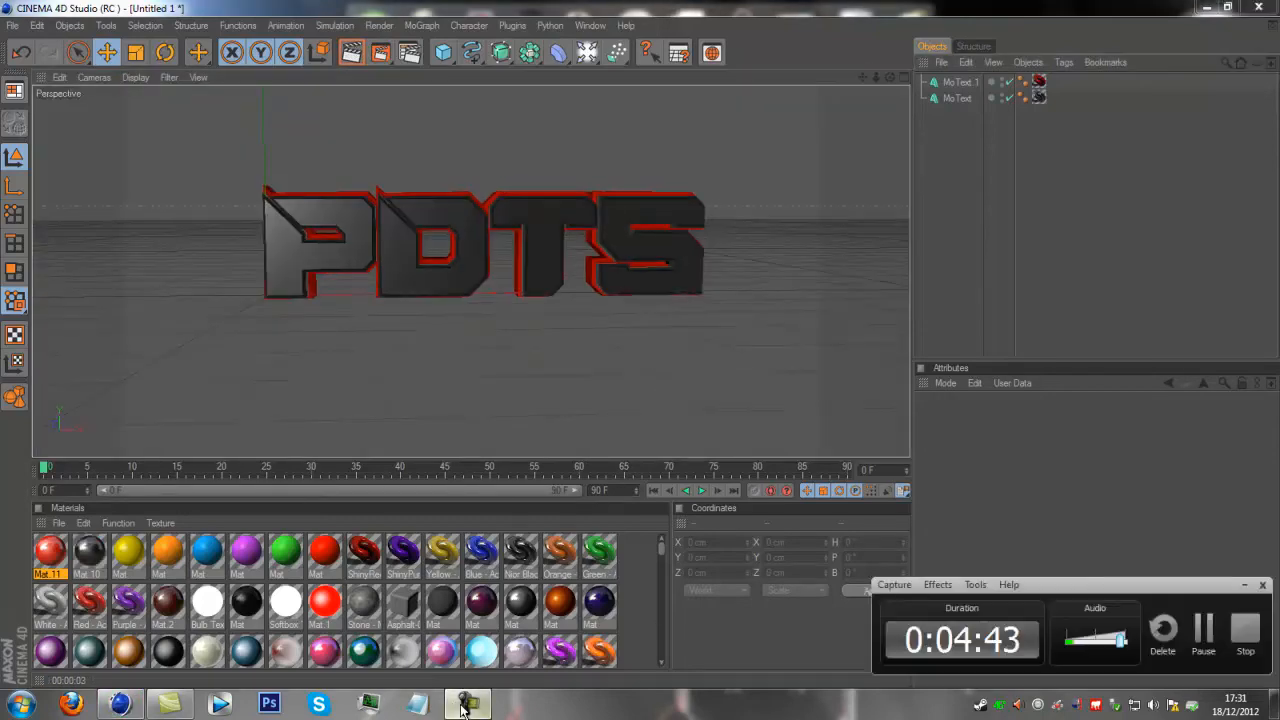
pyautogui.click(465, 707)
pyautogui.scroll(-2, 548, 563)
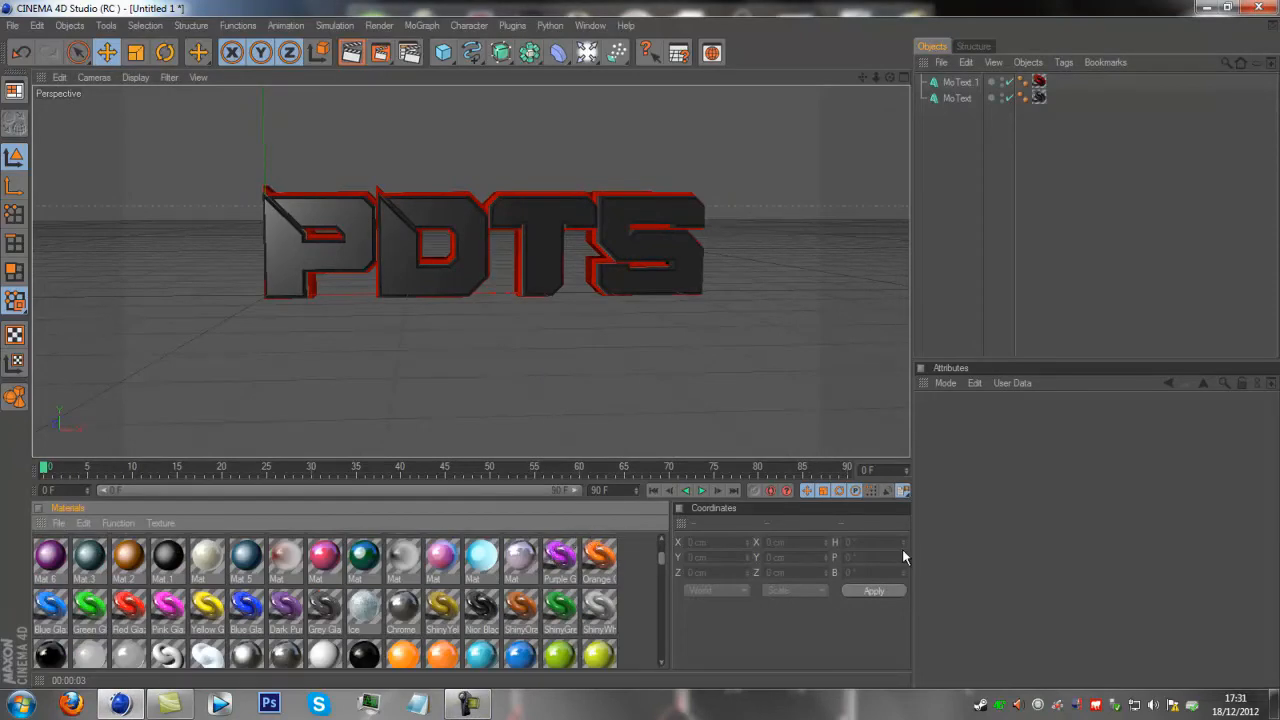
# Preview the two-tone text with a viewport render and add a Floor object to the scene.
pyautogui.click(610, 260)
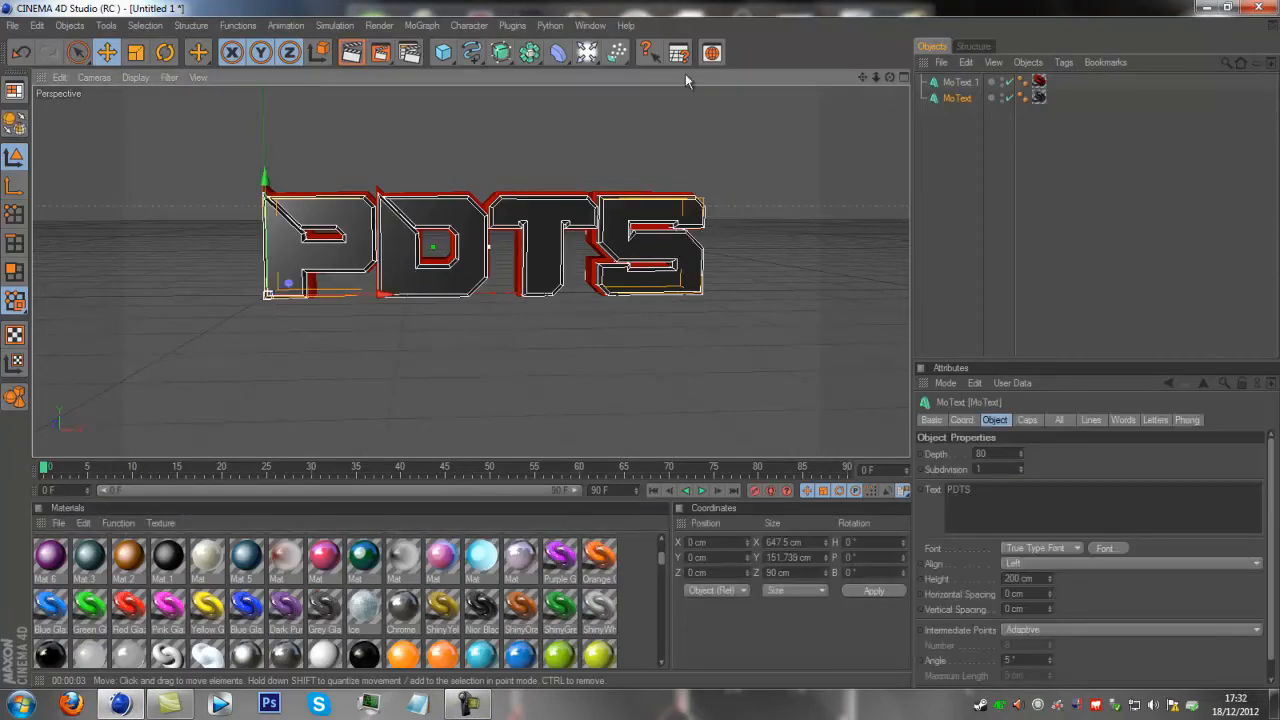
pyautogui.click(600, 58)
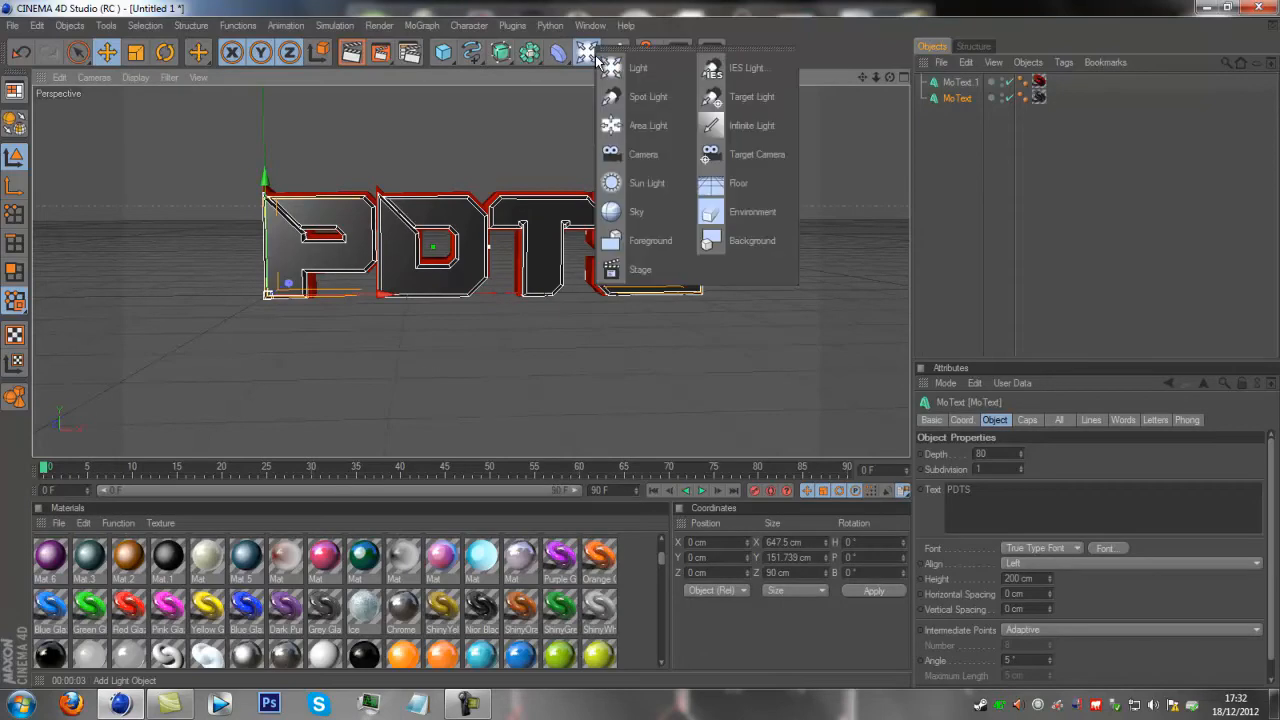
pyautogui.click(351, 55)
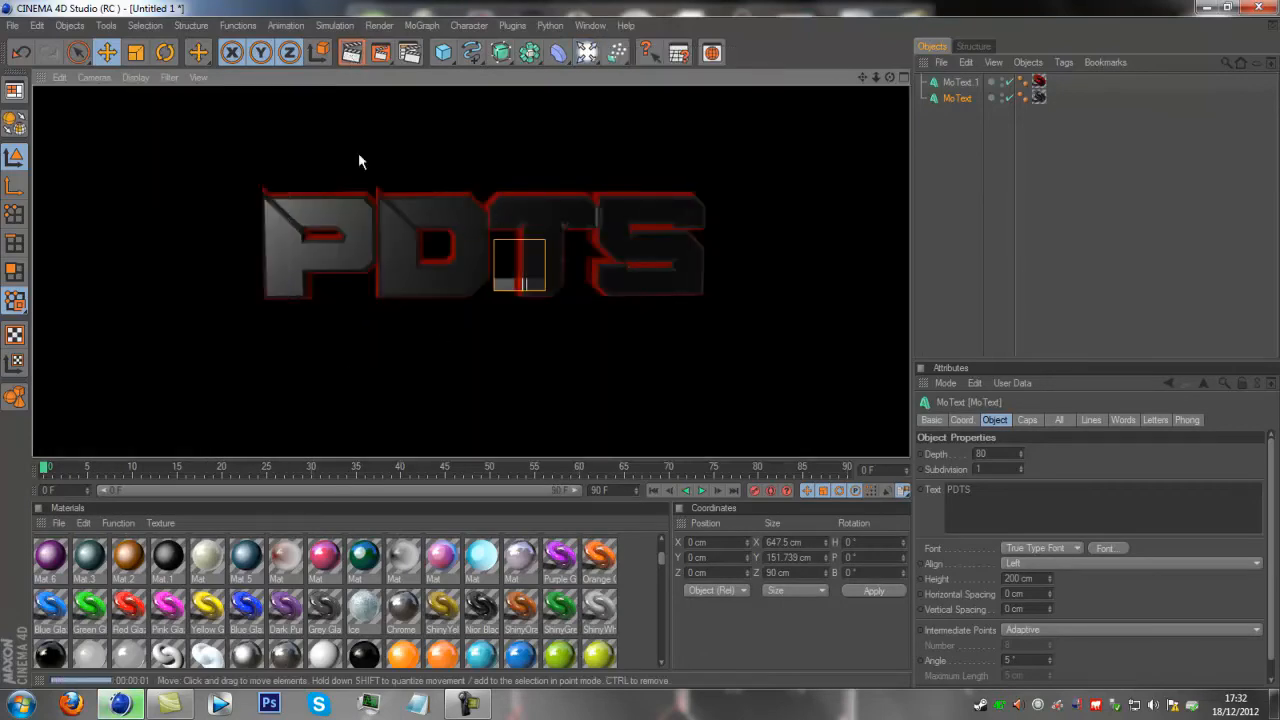
pyautogui.click(588, 53)
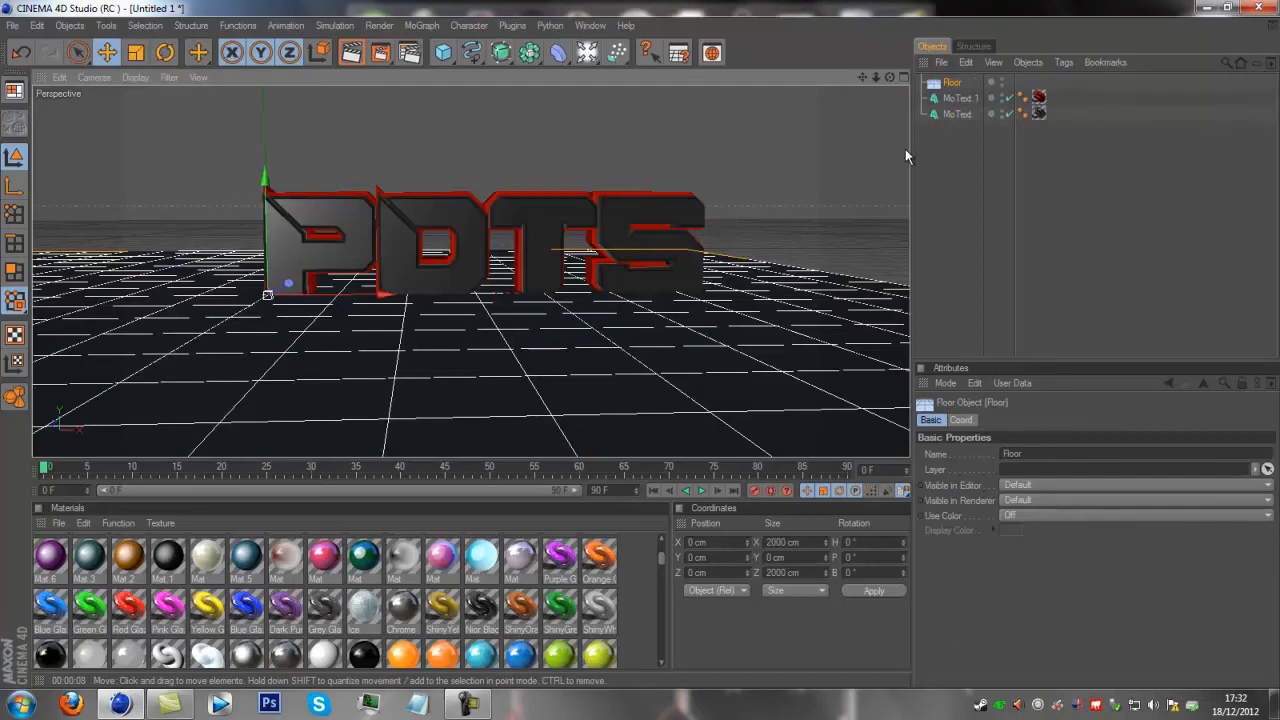
# Move the floor back along Z to about 686 cm and preview the scene with a viewport render.
pyautogui.moveTo(889, 77); pyautogui.dragTo(655, 350)
pyautogui.moveTo(541, 403); pyautogui.dragTo(543, 392)
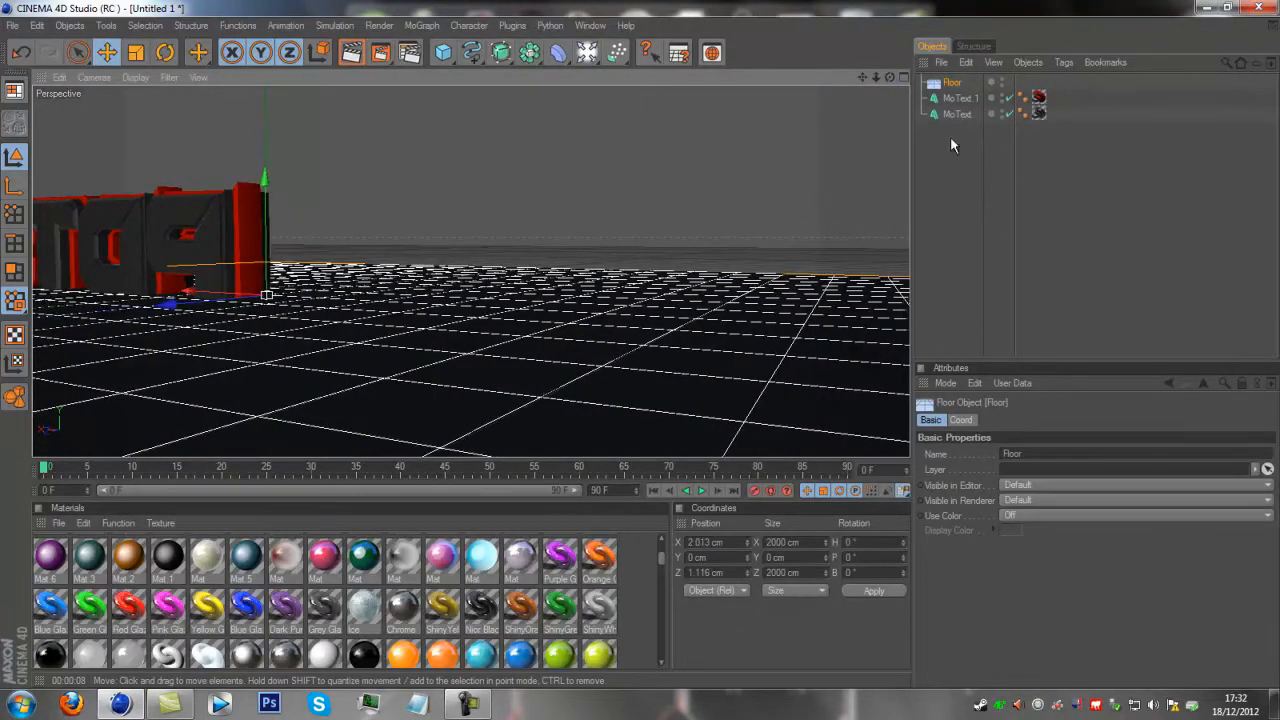
pyautogui.moveTo(169, 296); pyautogui.dragTo(640, 354)
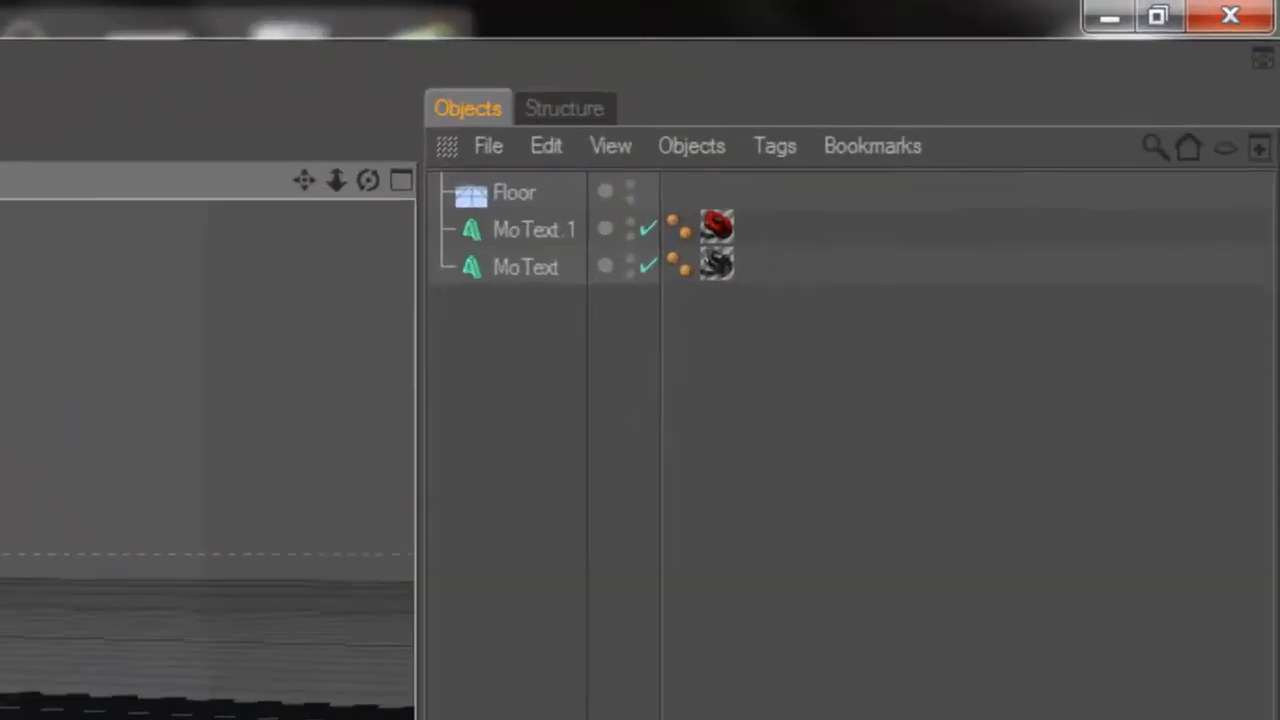
pyautogui.moveTo(304, 192)
pyautogui.mouseDown()
pyautogui.moveTo(284, 220)
pyautogui.moveTo(300, 198)
pyautogui.mouseUp()
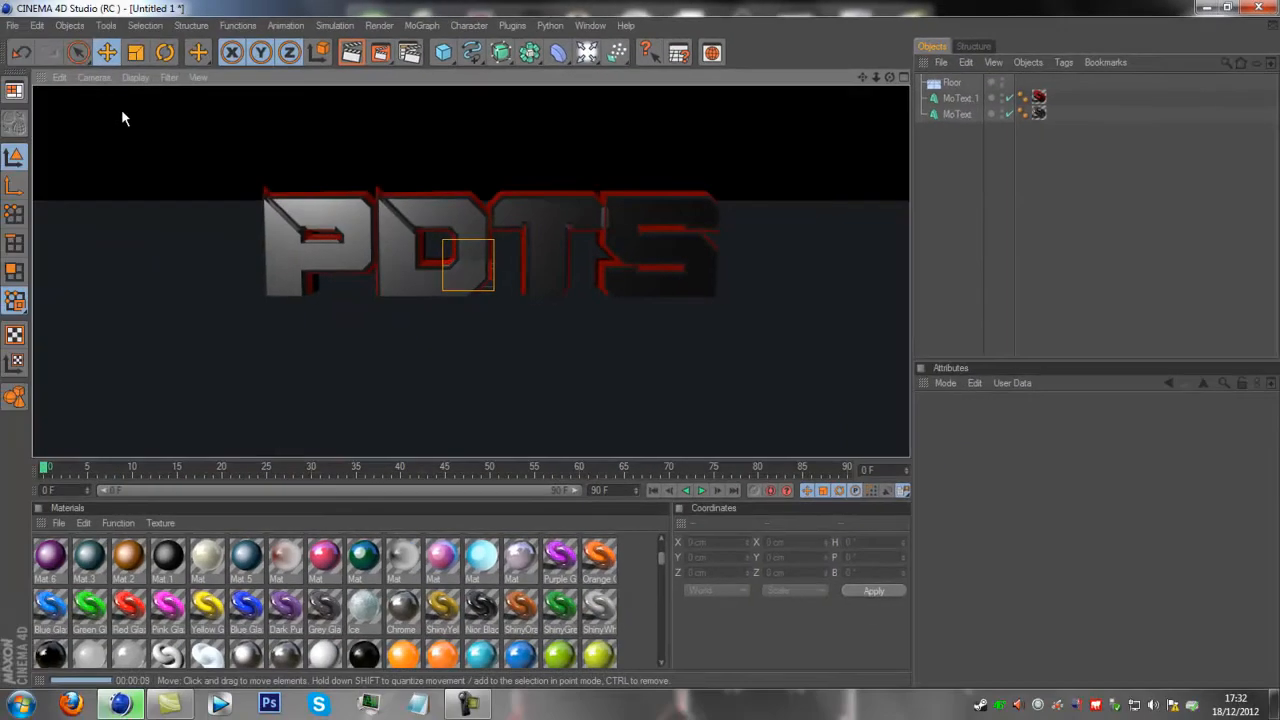
pyautogui.click(702, 229)
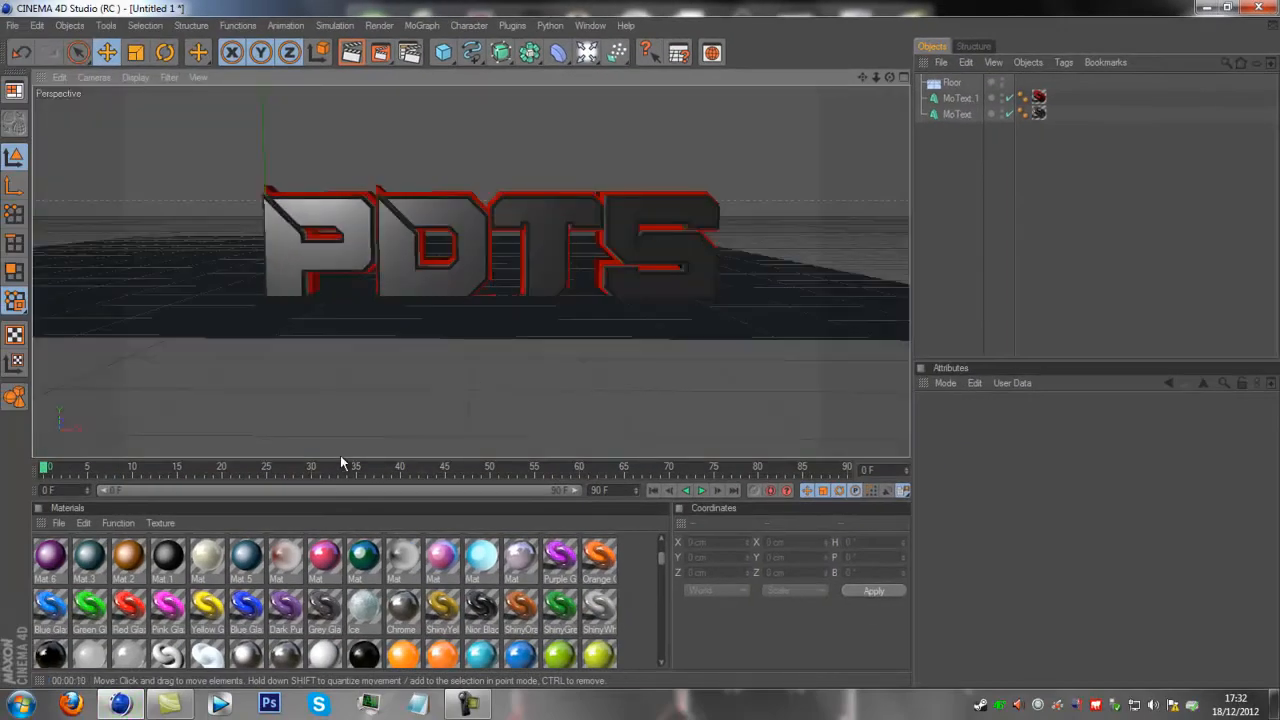
# Create another new material, look through its reflection and colour settings, and close its editor.
pyautogui.moveTo(663, 556); pyautogui.dragTo(652, 531)
pyautogui.doubleClick(633, 554)
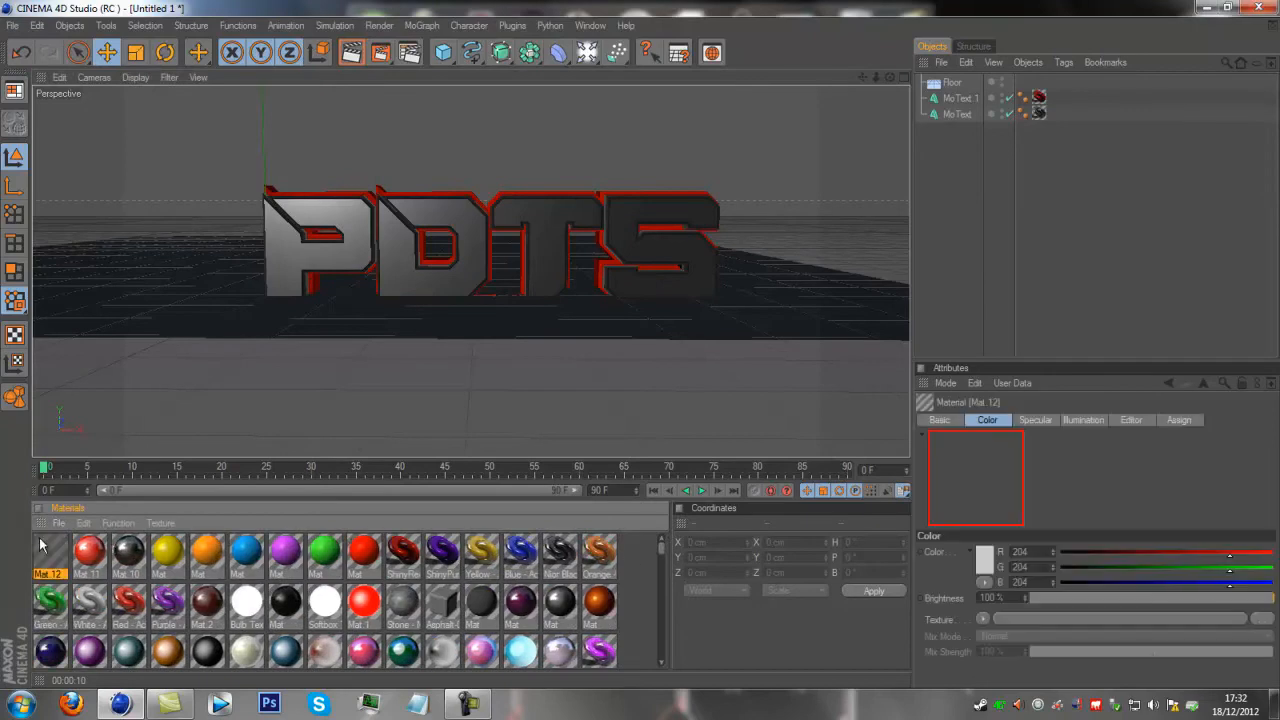
pyautogui.doubleClick(46, 548)
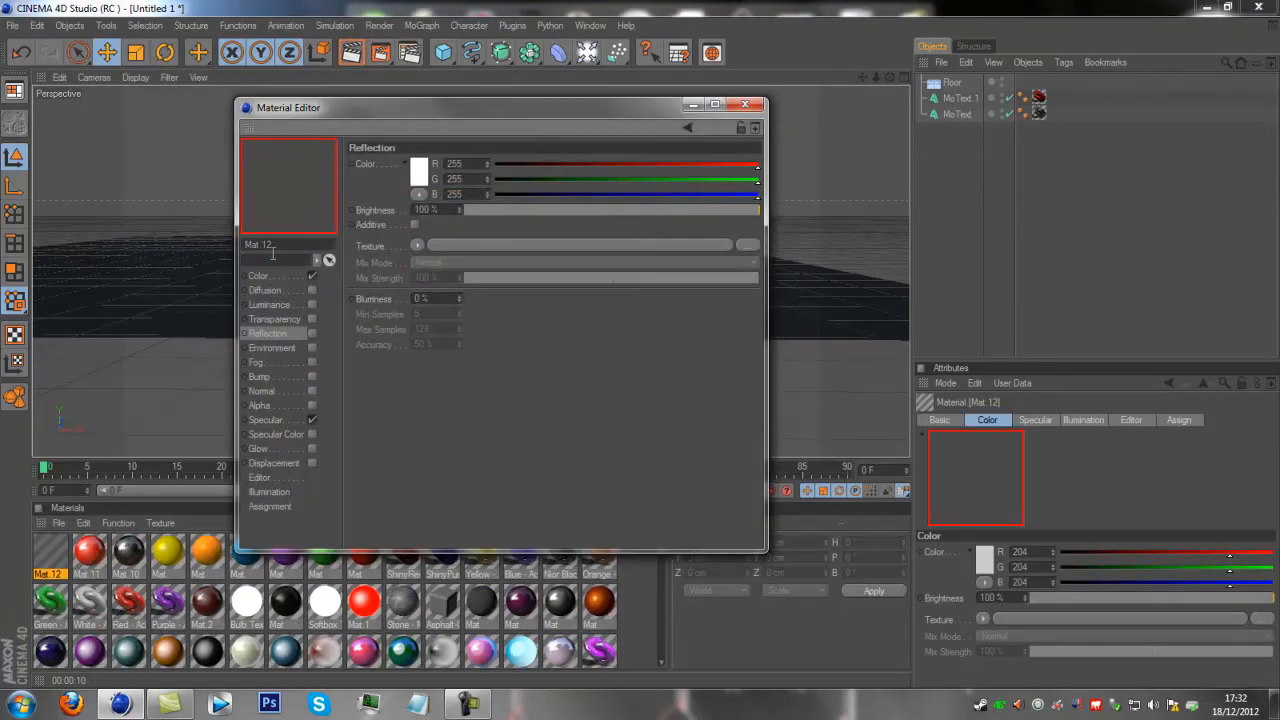
pyautogui.click(414, 165)
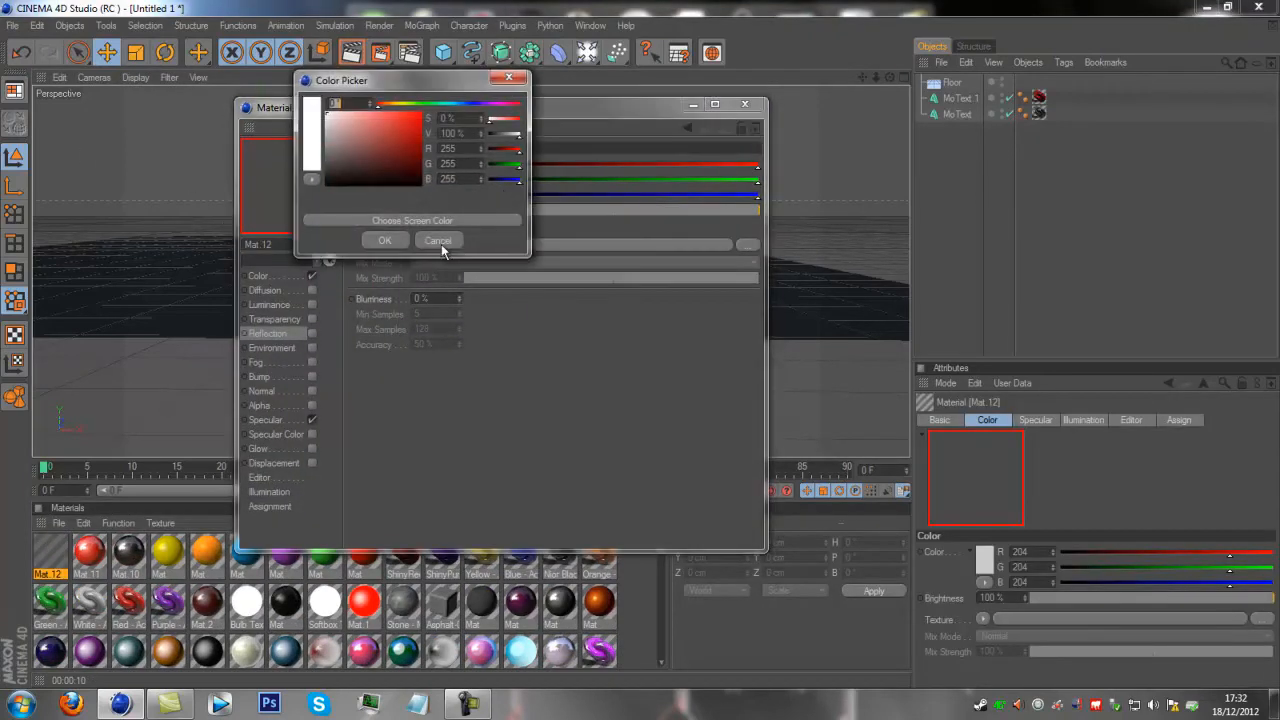
pyautogui.click(439, 241)
pyautogui.click(270, 276)
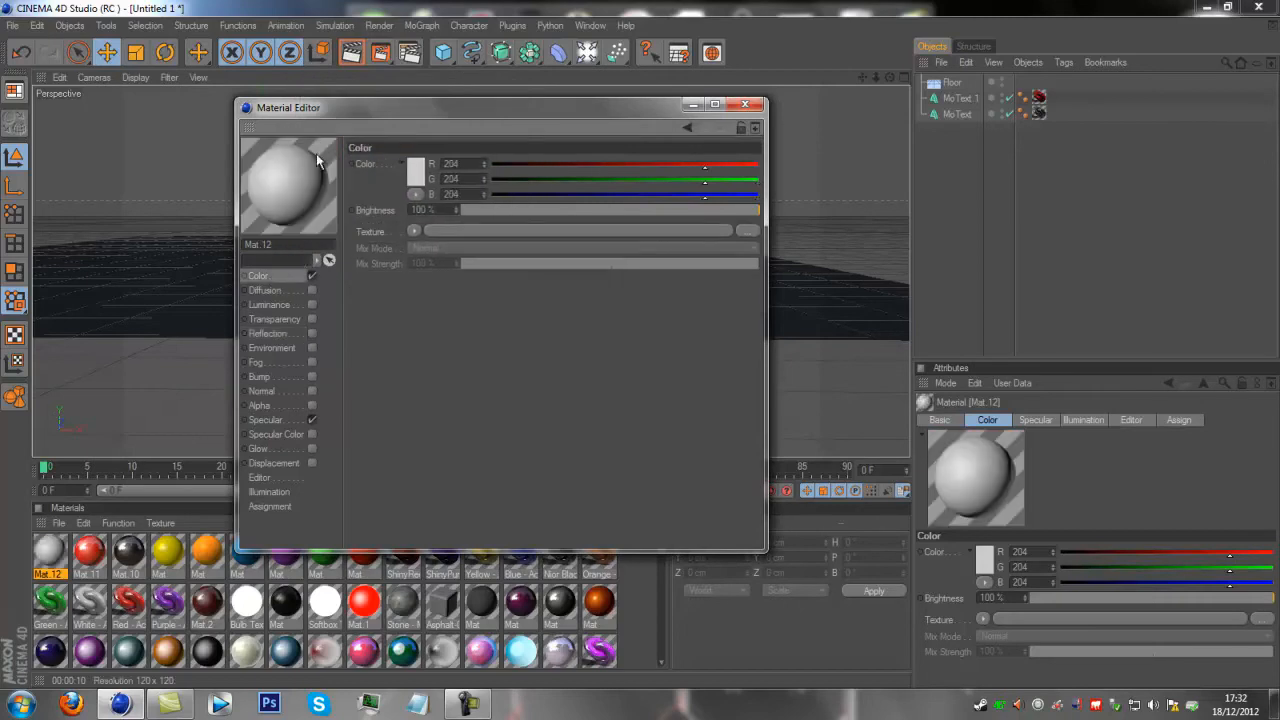
pyautogui.click(745, 104)
# Apply the reflective black material Mat.10 to the floor and preview it with a viewport render.
pyautogui.click(130, 555)
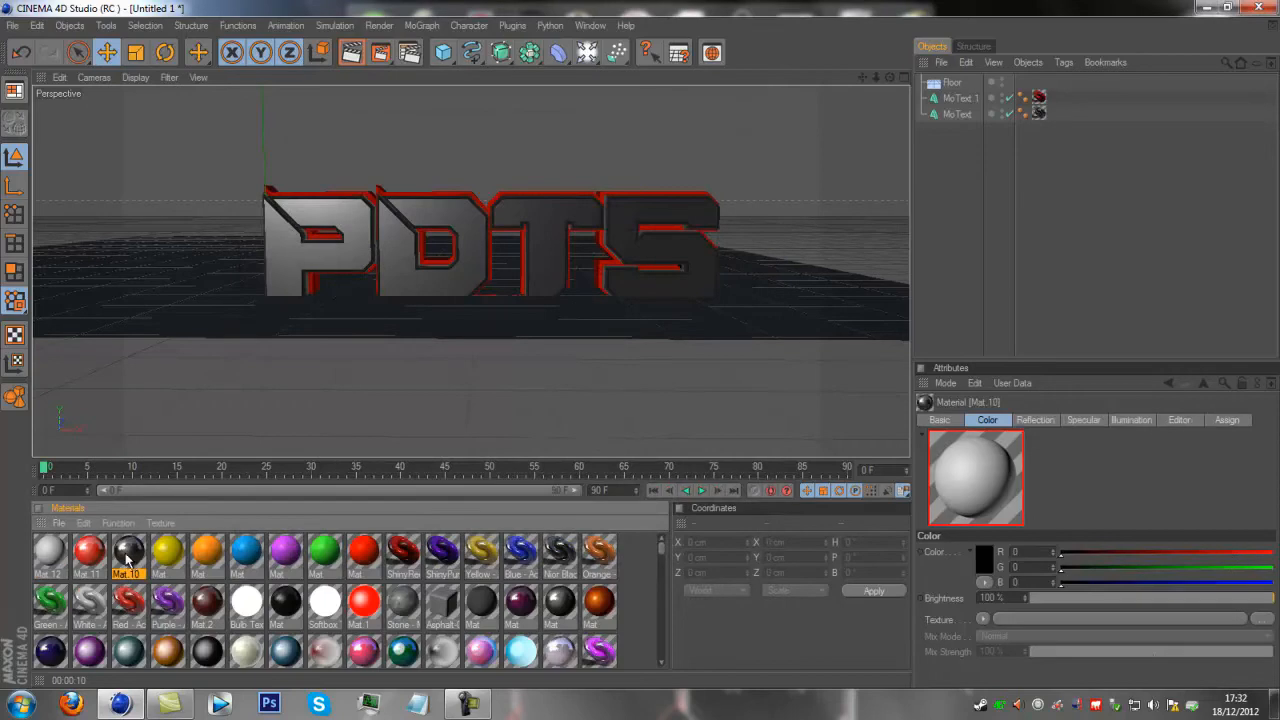
pyautogui.moveTo(130, 560); pyautogui.dragTo(968, 83)
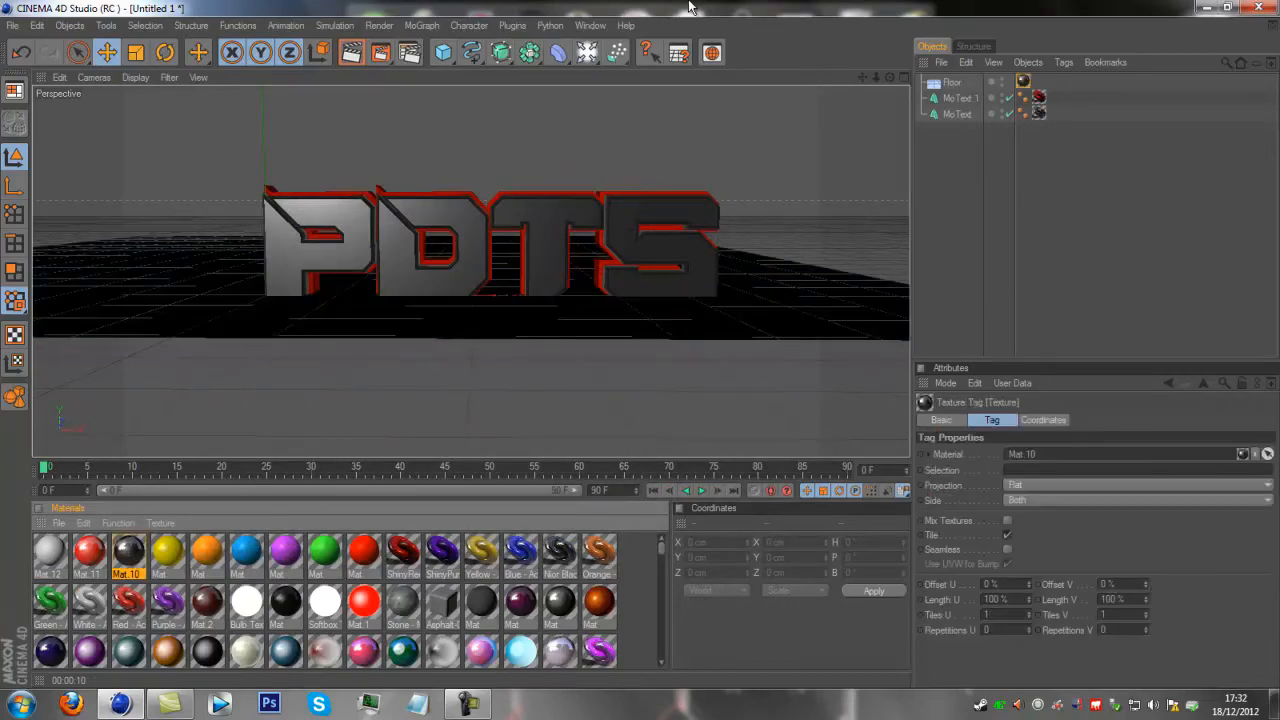
pyautogui.click(351, 52)
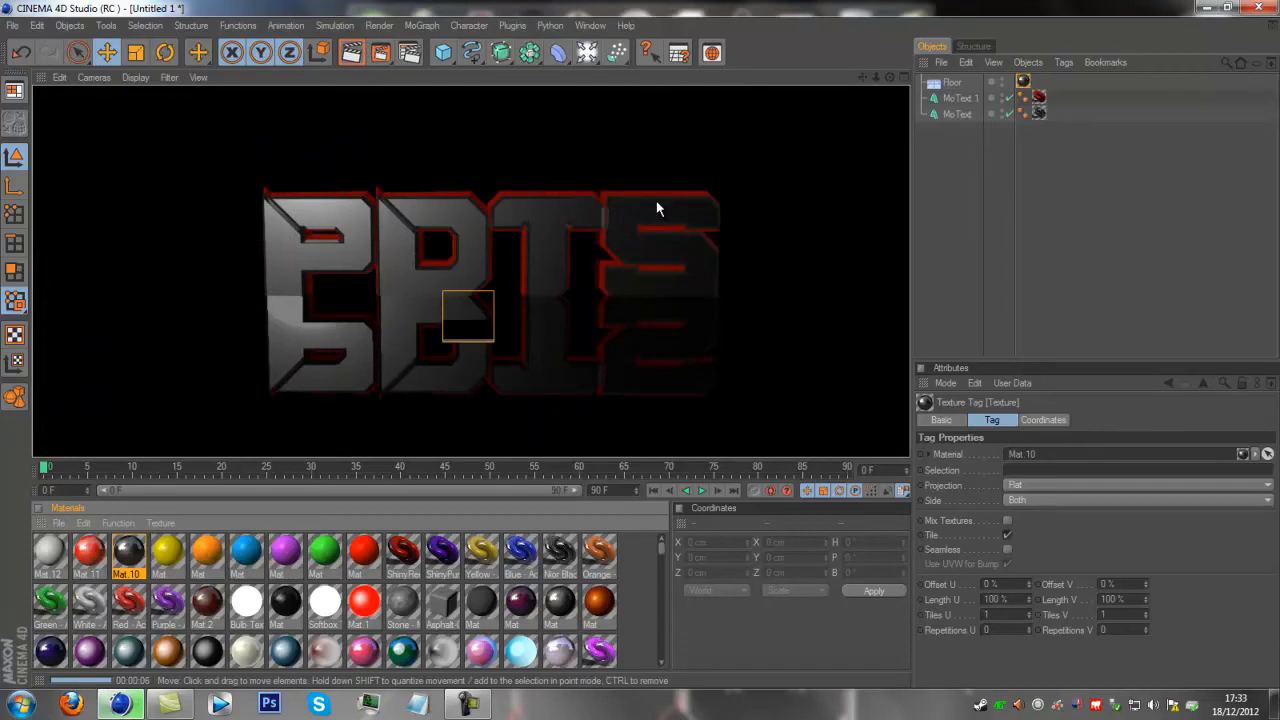
pyautogui.click(1023, 81)
# Apply the Nior Black material to the floor as a second texture and preview it with a viewport render.
pyautogui.moveTo(565, 556); pyautogui.dragTo(948, 84)
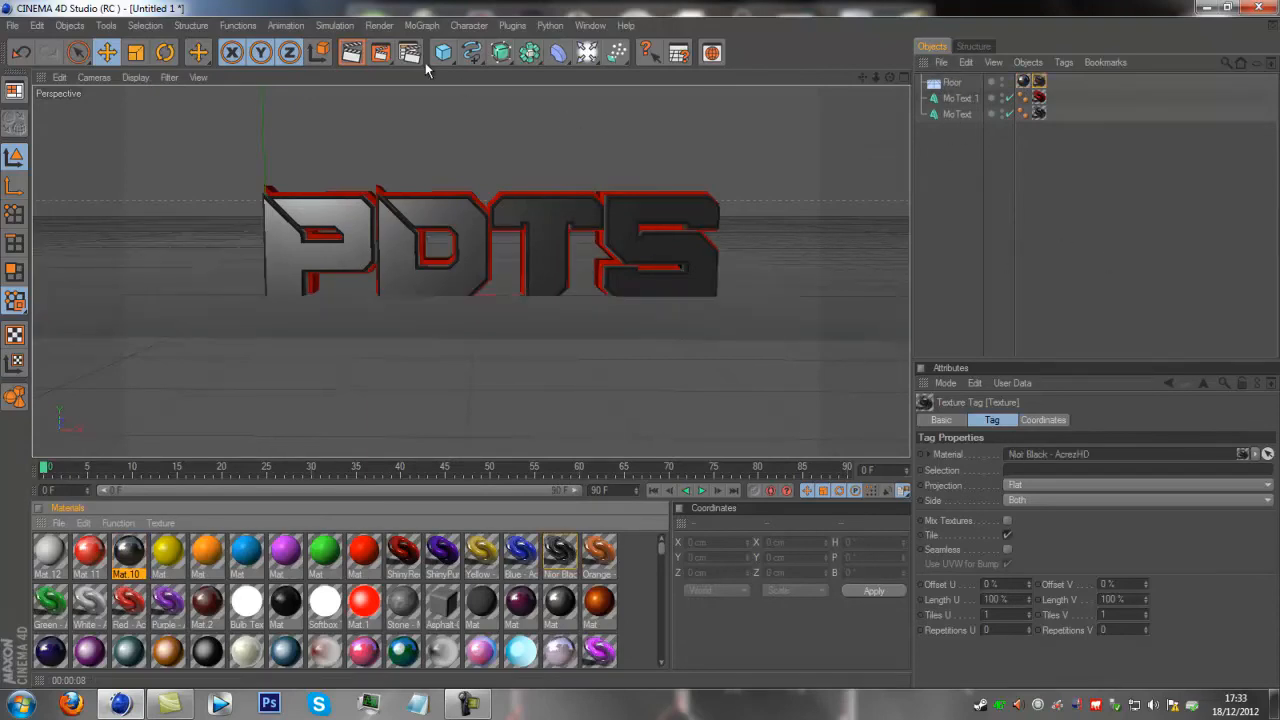
pyautogui.click(352, 53)
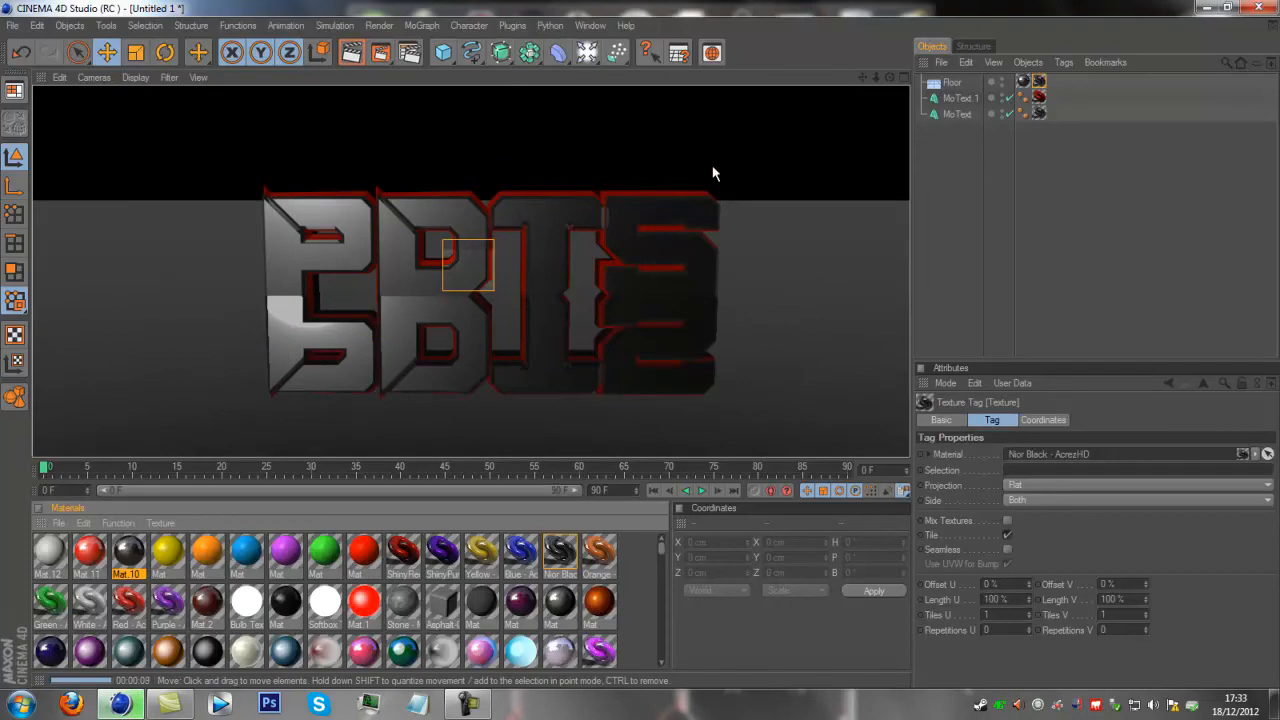
pyautogui.click(1054, 248)
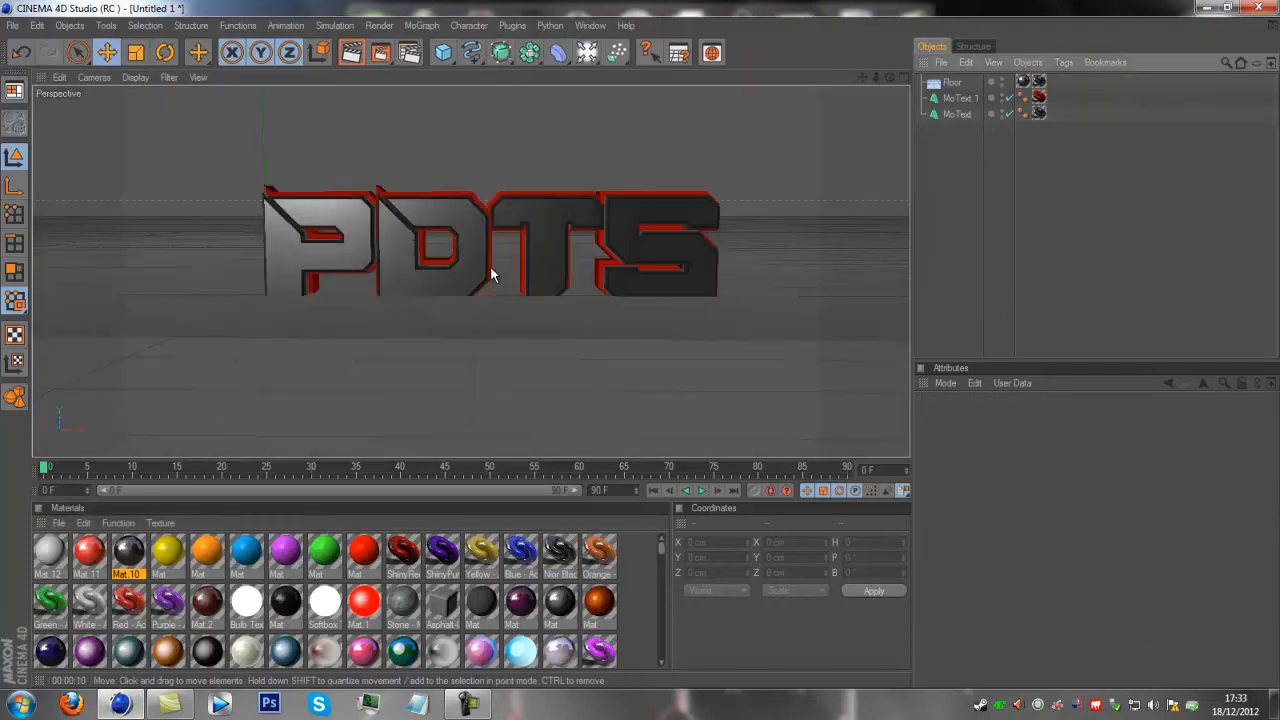
# Add an omni Light object to the scene.
pyautogui.click(616, 271)
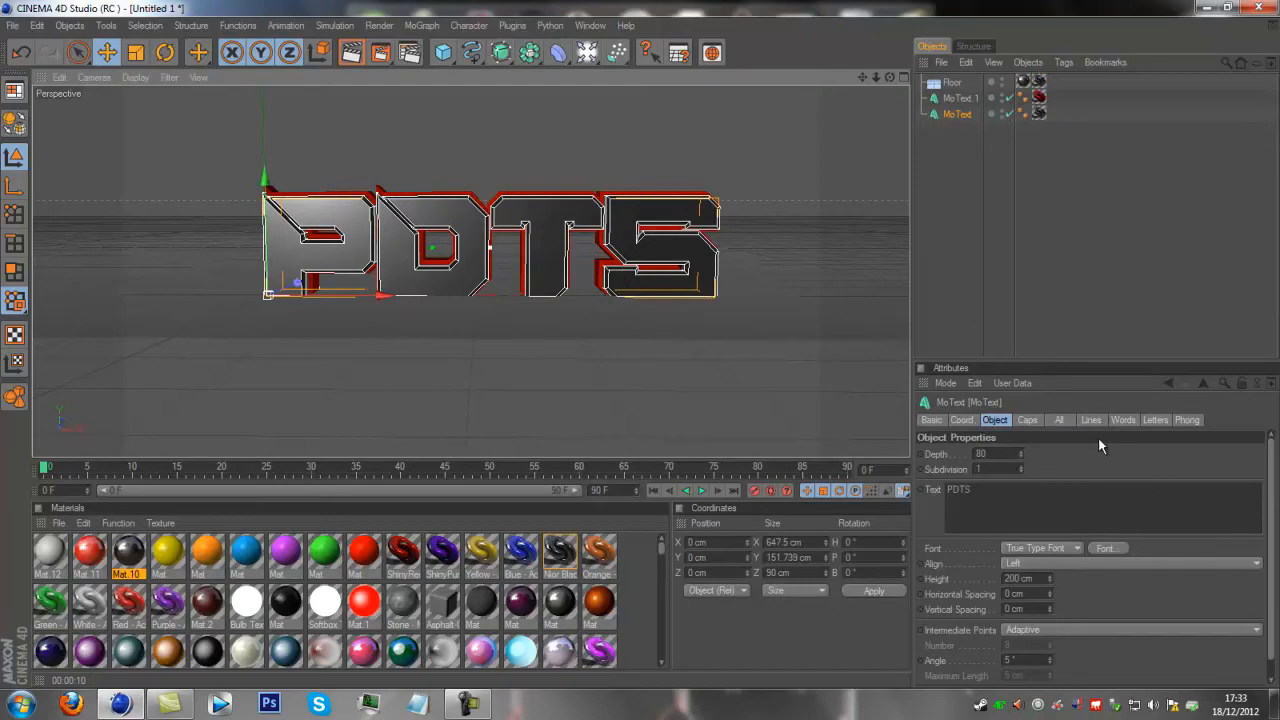
pyautogui.click(859, 298)
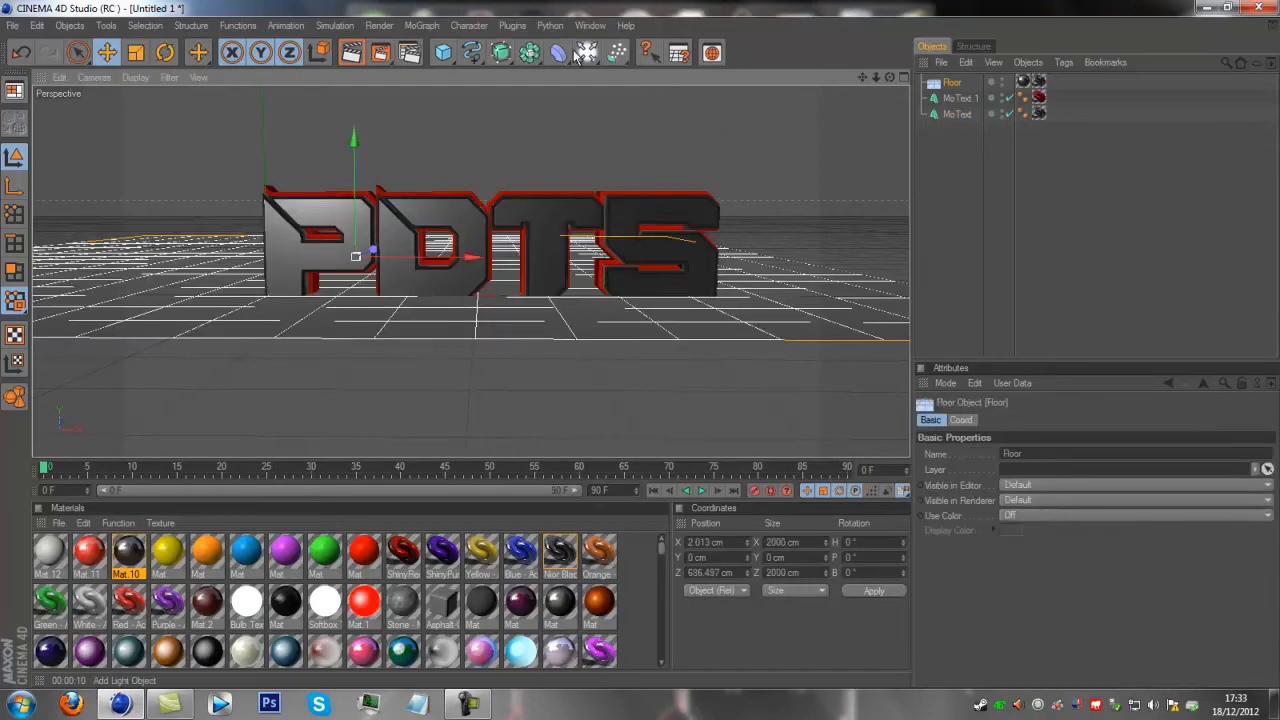
pyautogui.moveTo(587, 52); pyautogui.dragTo(632, 80)
pyautogui.click(632, 78)
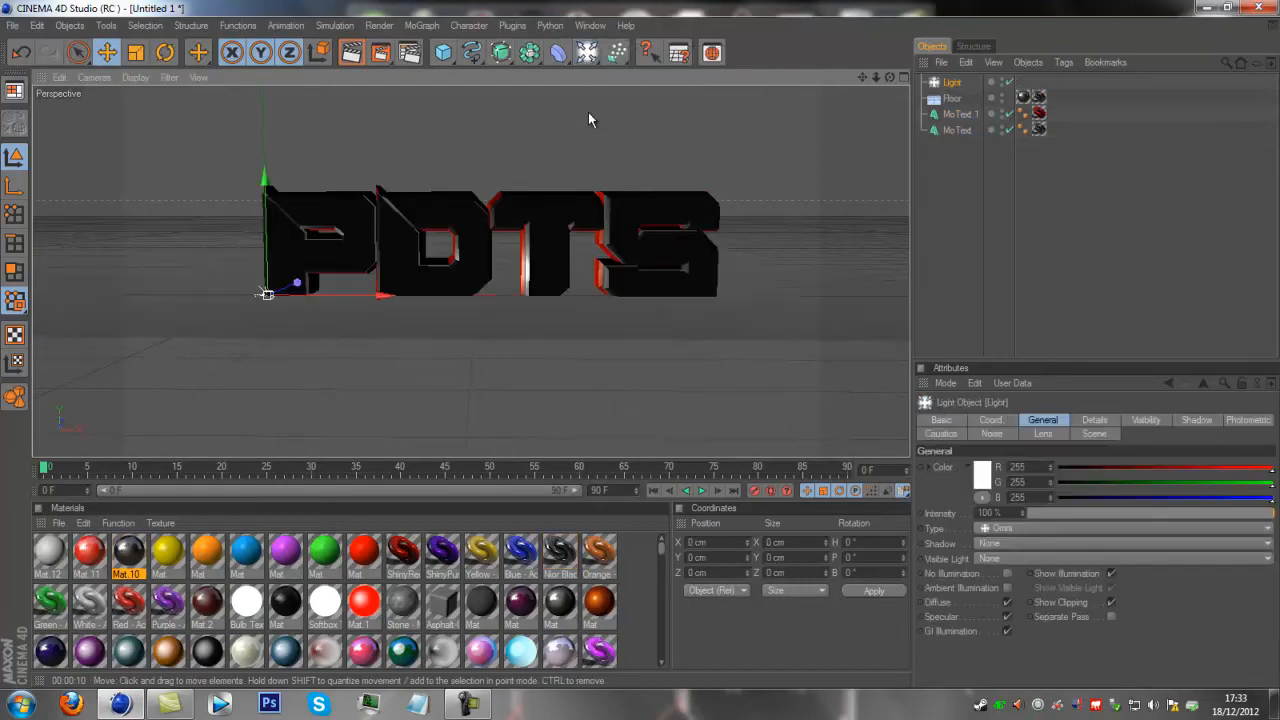
# Raise the light above the text to a Y position of about 371 cm and preview it with a viewport render.
pyautogui.moveTo(889, 77); pyautogui.dragTo(641, 344)
pyautogui.moveTo(290, 183); pyautogui.dragTo(640, 344)
pyautogui.scroll(-4, 641, 351)
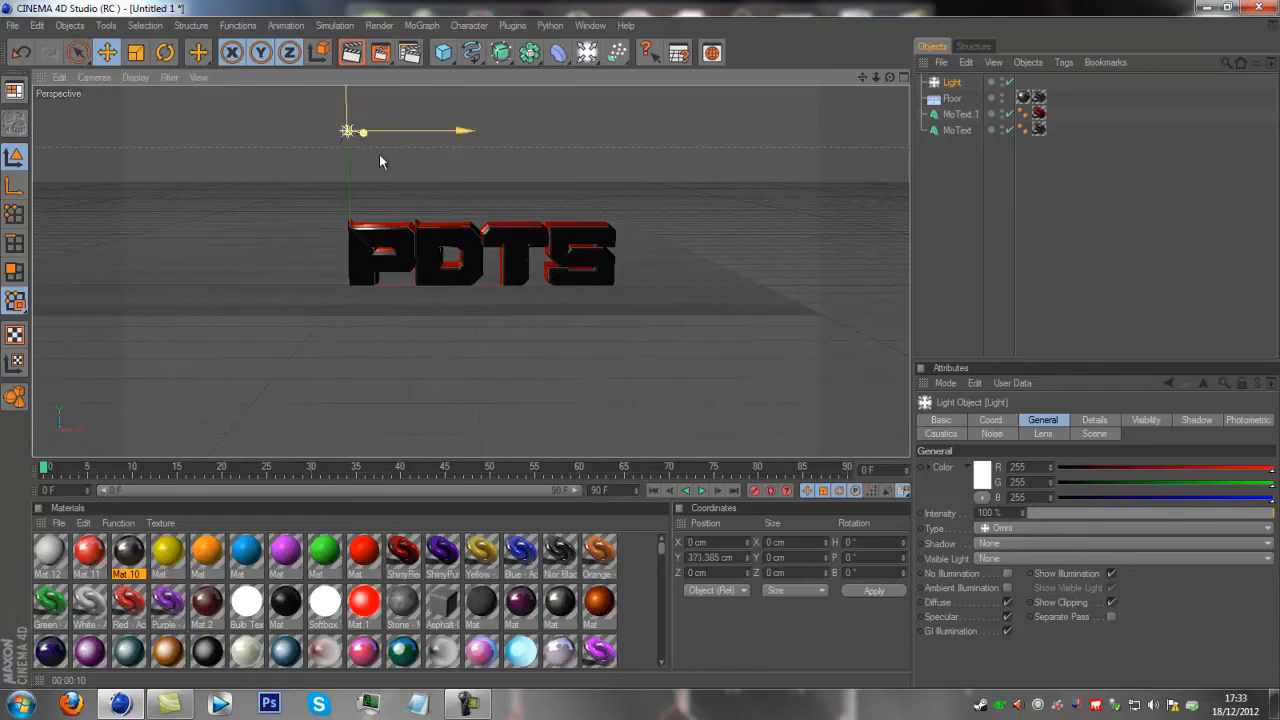
pyautogui.click(353, 52)
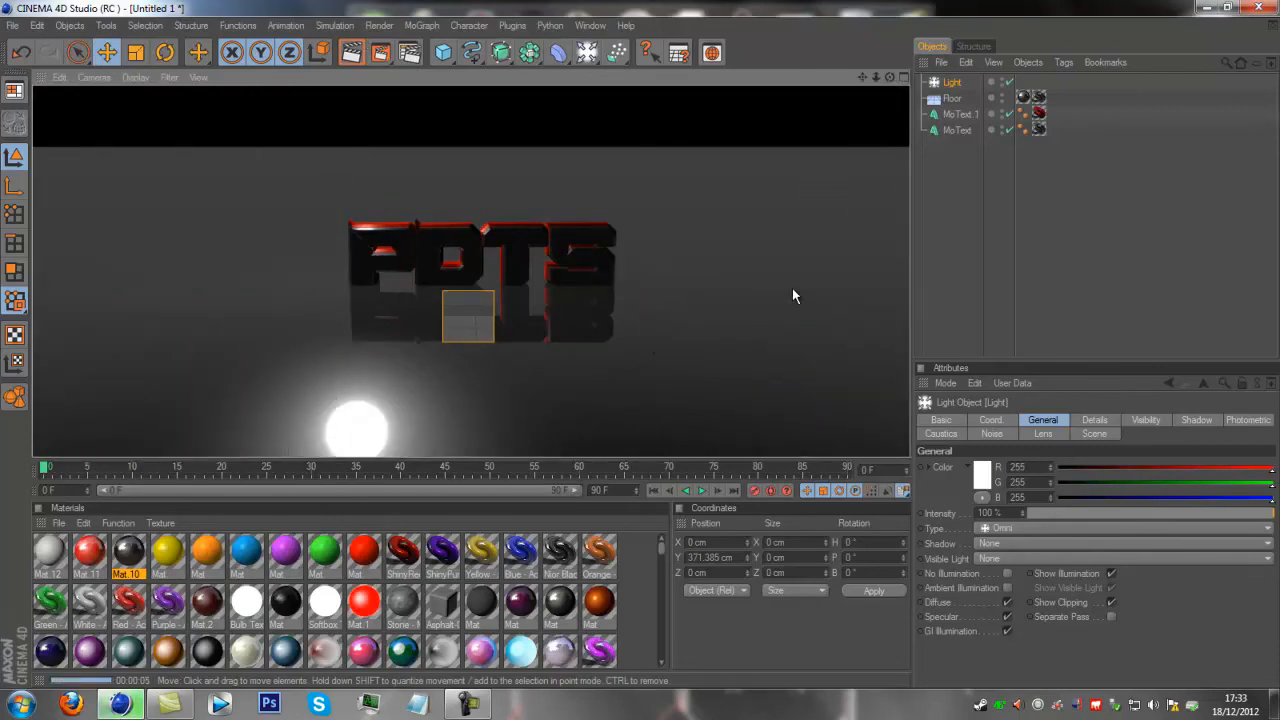
pyautogui.click(793, 290)
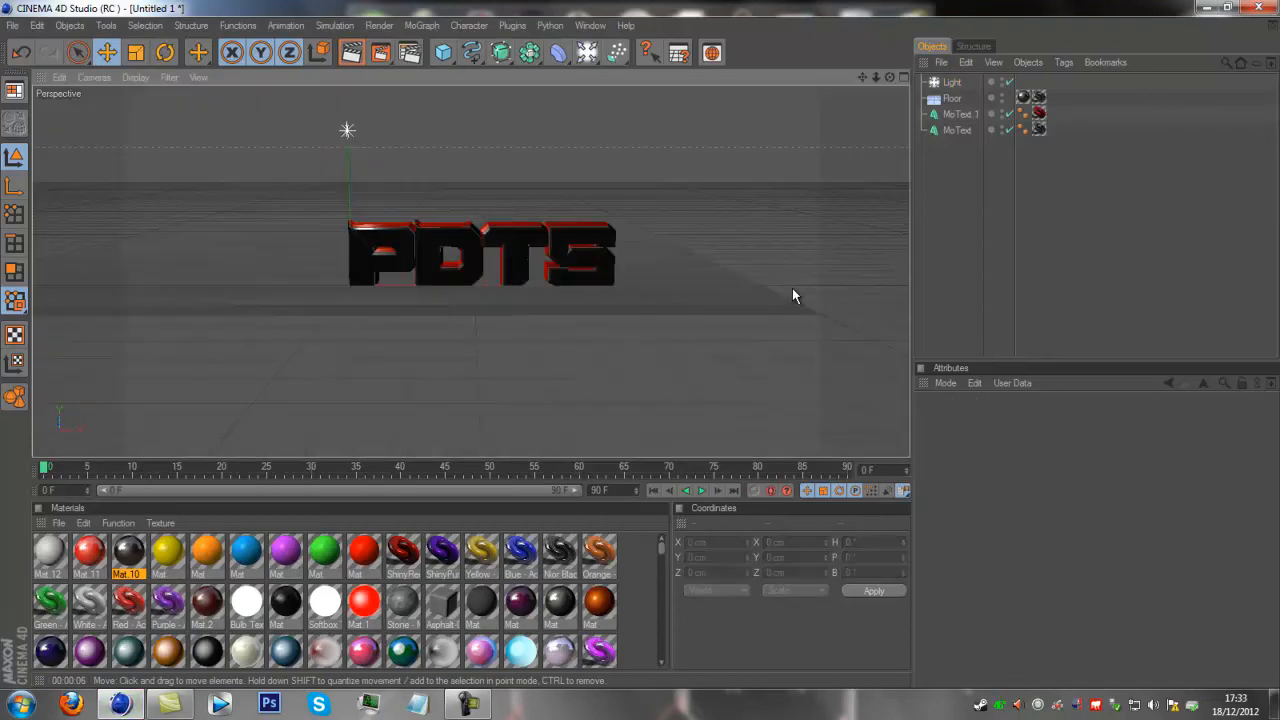
# Raise the light further above the text to a Y position of about 457 cm.
pyautogui.click(350, 131)
pyautogui.moveTo(343, 126); pyautogui.dragTo(345, 94)
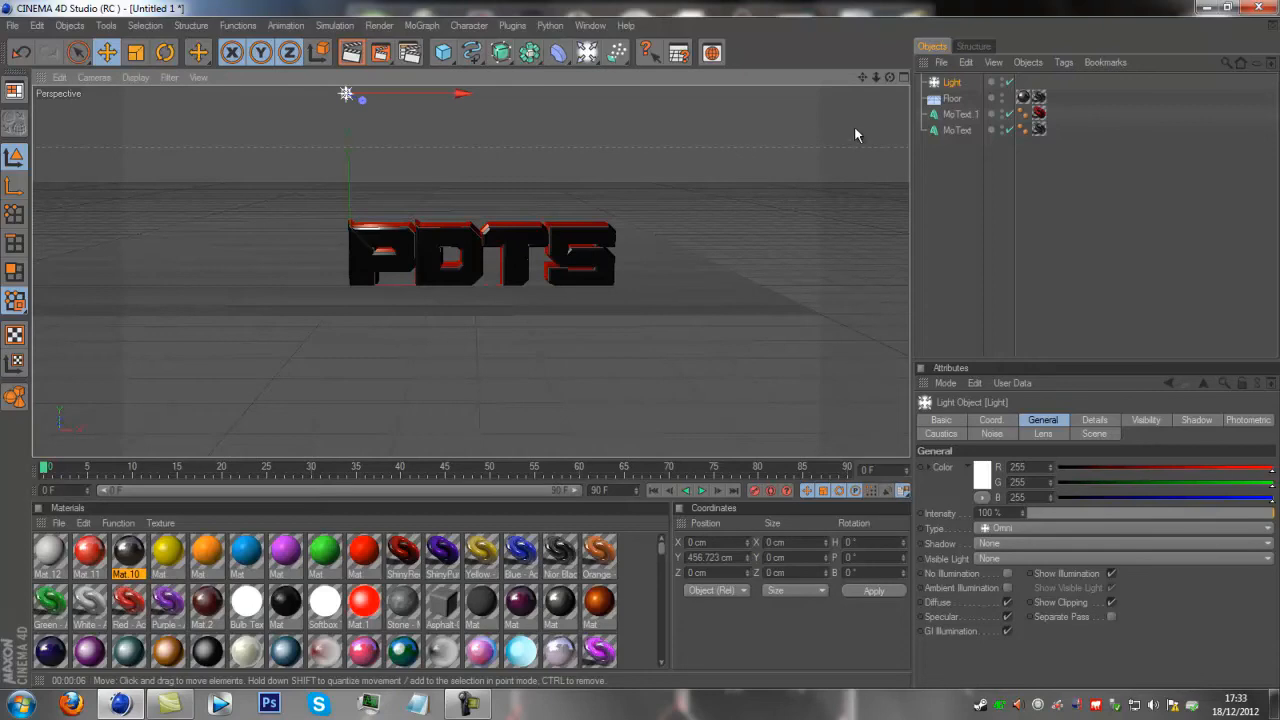
# Move the light to above the text's first letter, at about X -13 cm and Y 375 cm.
pyautogui.moveTo(461, 94)
pyautogui.mouseDown()
pyautogui.moveTo(286, 94)
pyautogui.moveTo(228, 118)
pyautogui.moveTo(228, 133)
pyautogui.mouseUp()
pyautogui.scroll(-2, 194, 93)
pyautogui.scroll(3, 373, 181)
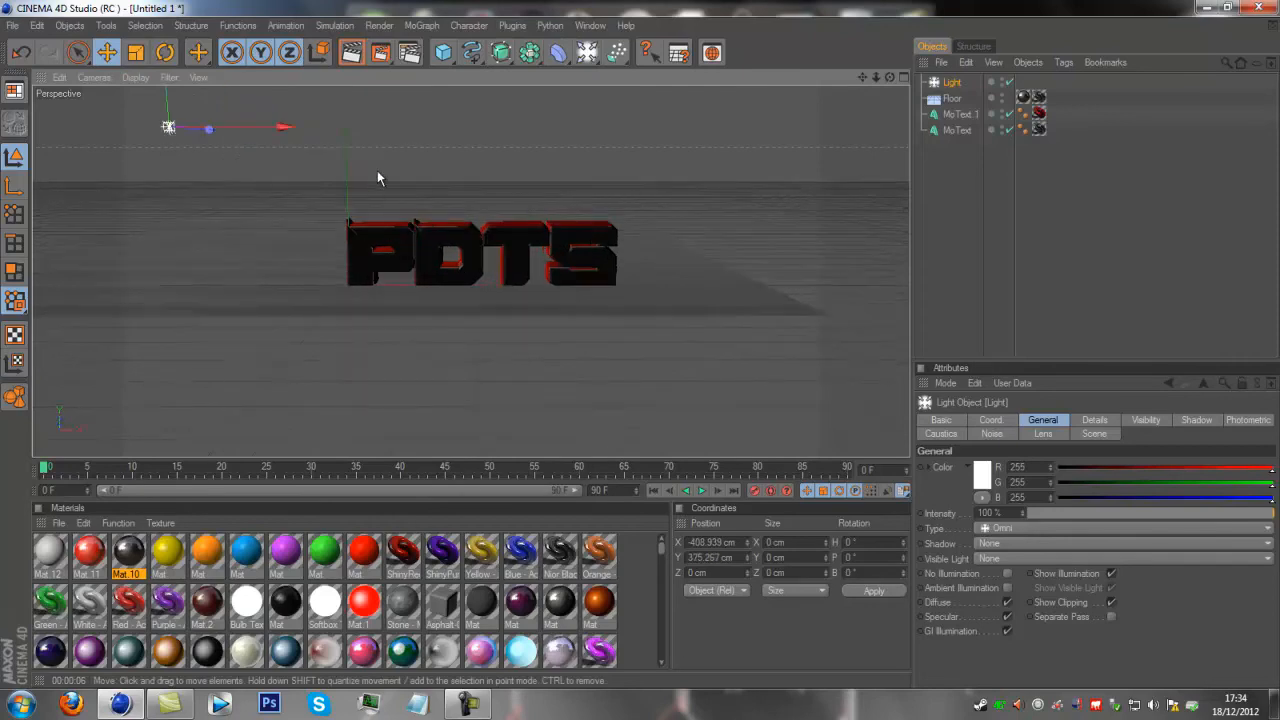
pyautogui.click(256, 104)
pyautogui.click(121, 101)
pyautogui.moveTo(233, 103); pyautogui.dragTo(638, 351)
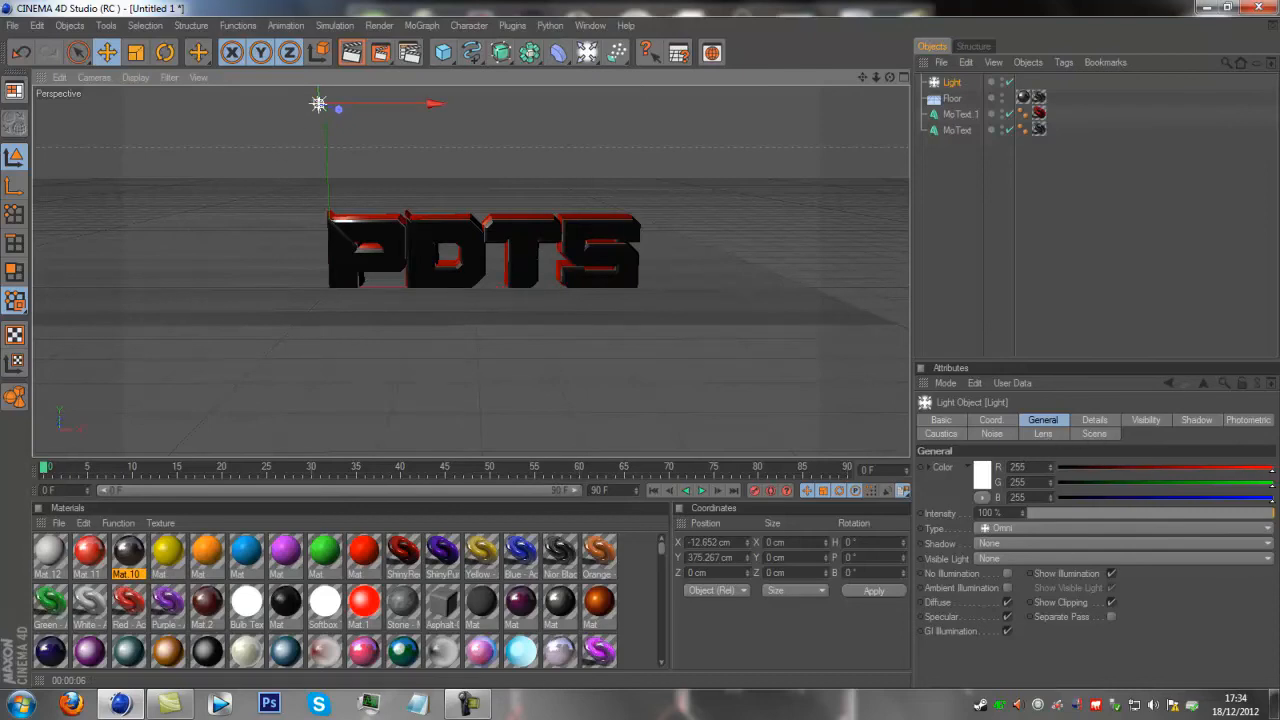
# Set the light's lens glow to Hi-8.
pyautogui.click(1043, 434)
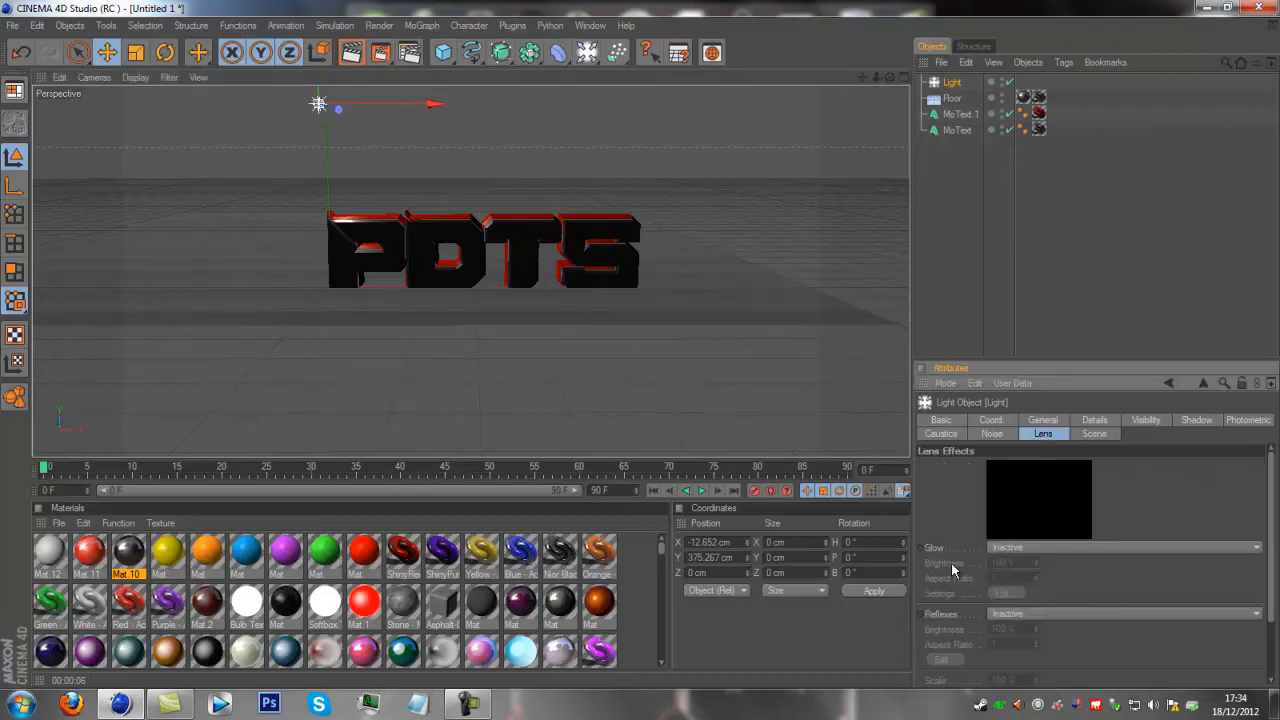
pyautogui.click(1010, 549)
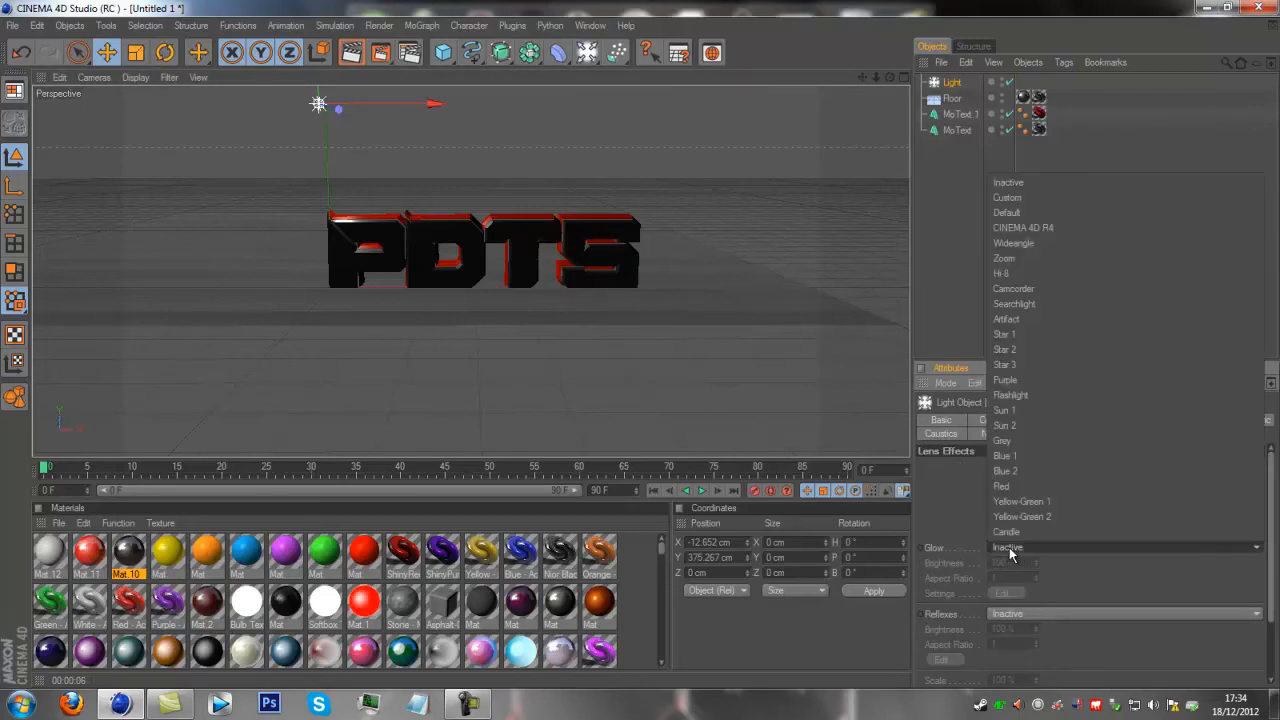
pyautogui.click(1008, 274)
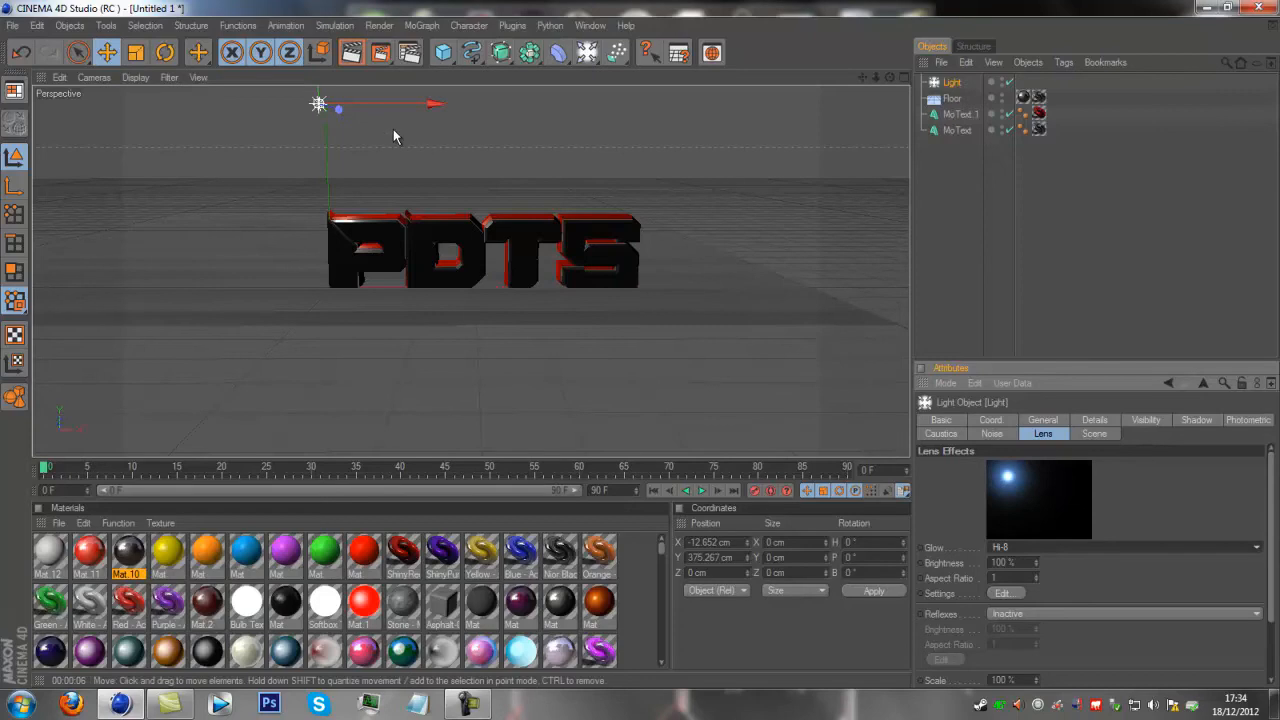
# Shift the light slightly to an X position of about -9 cm and preview the scene with a viewport render.
pyautogui.moveTo(430, 110); pyautogui.dragTo(640, 344)
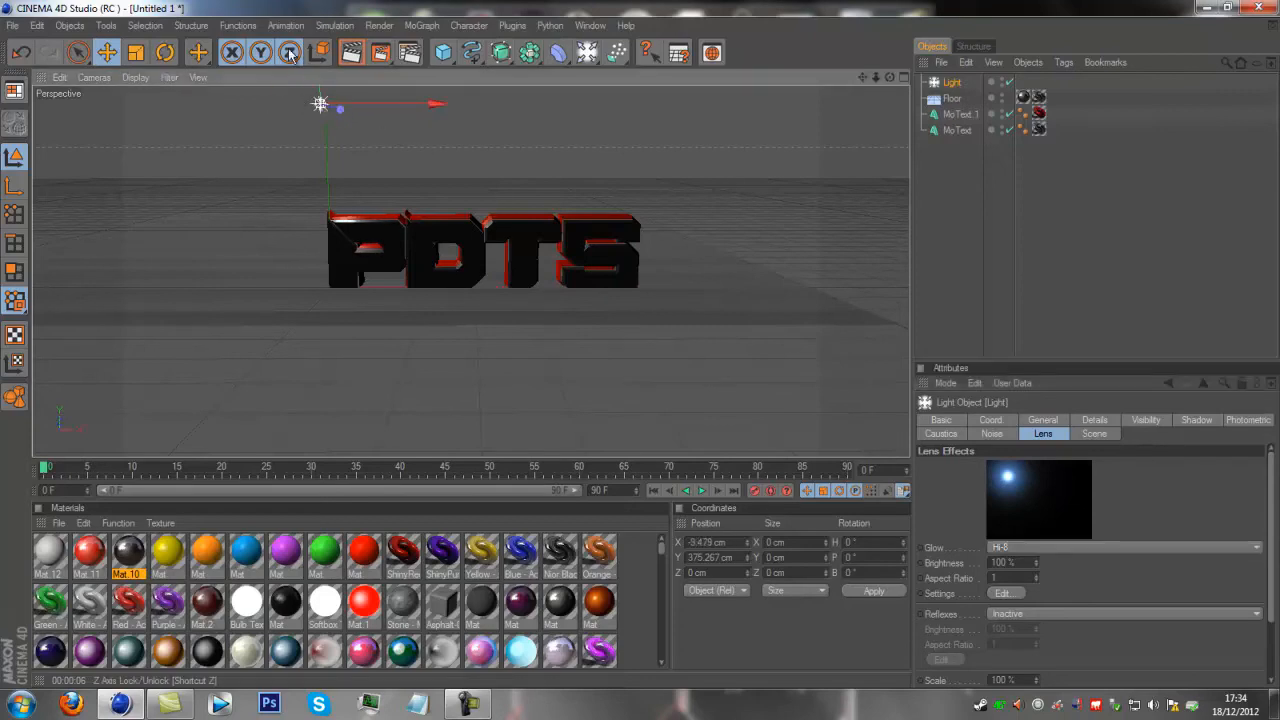
pyautogui.click(354, 55)
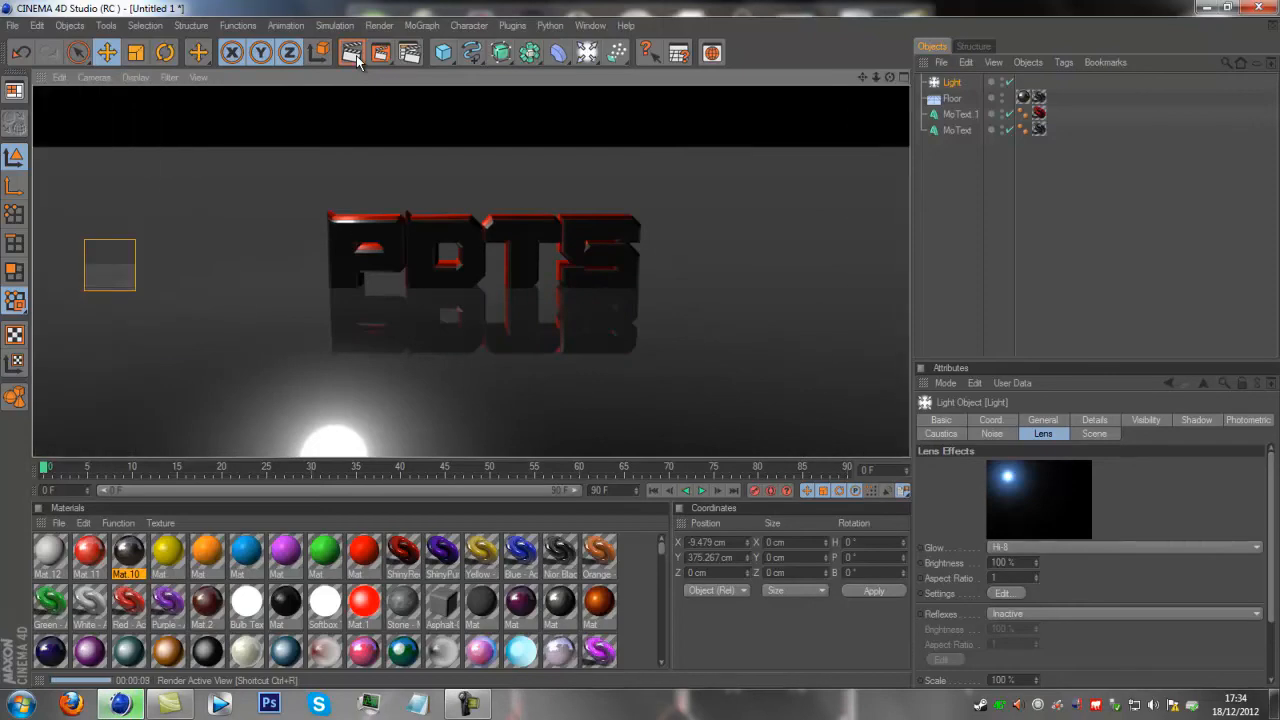
pyautogui.click(763, 258)
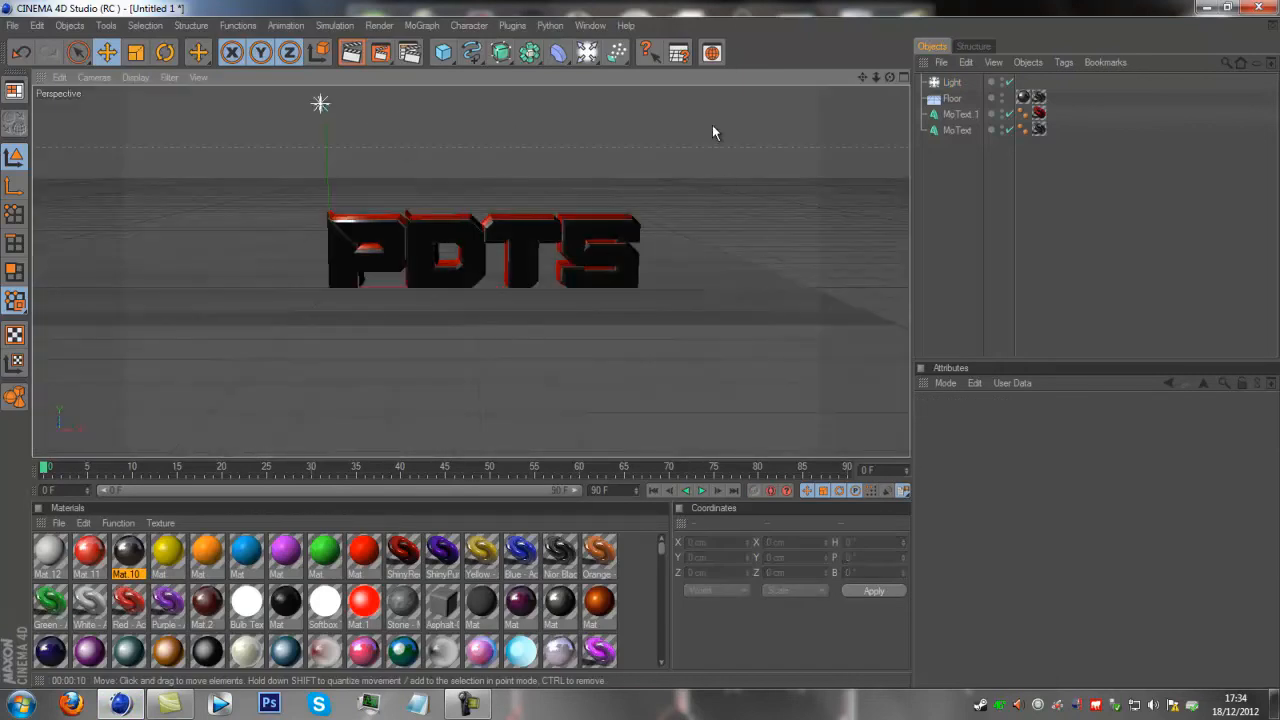
# Add a second Light above the text's last letter at about X 614 cm, Y 369 cm, and preview it with a viewport render.
pyautogui.click(587, 52)
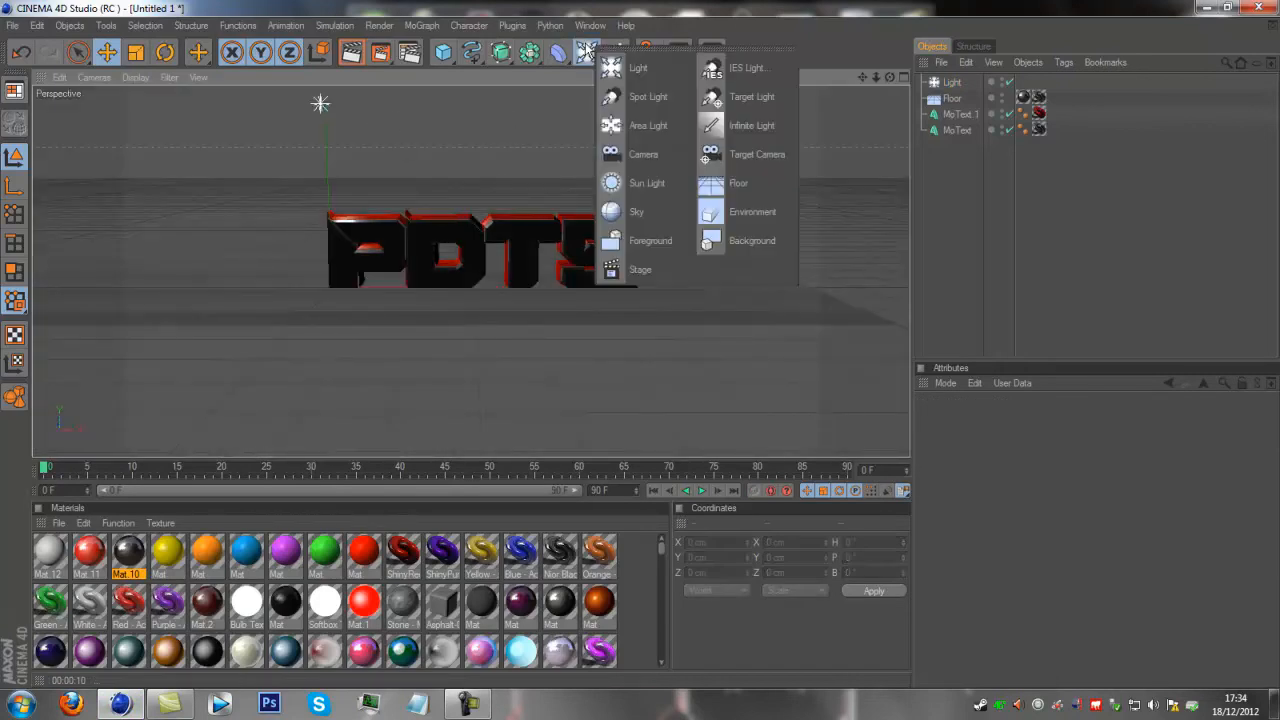
pyautogui.click(636, 66)
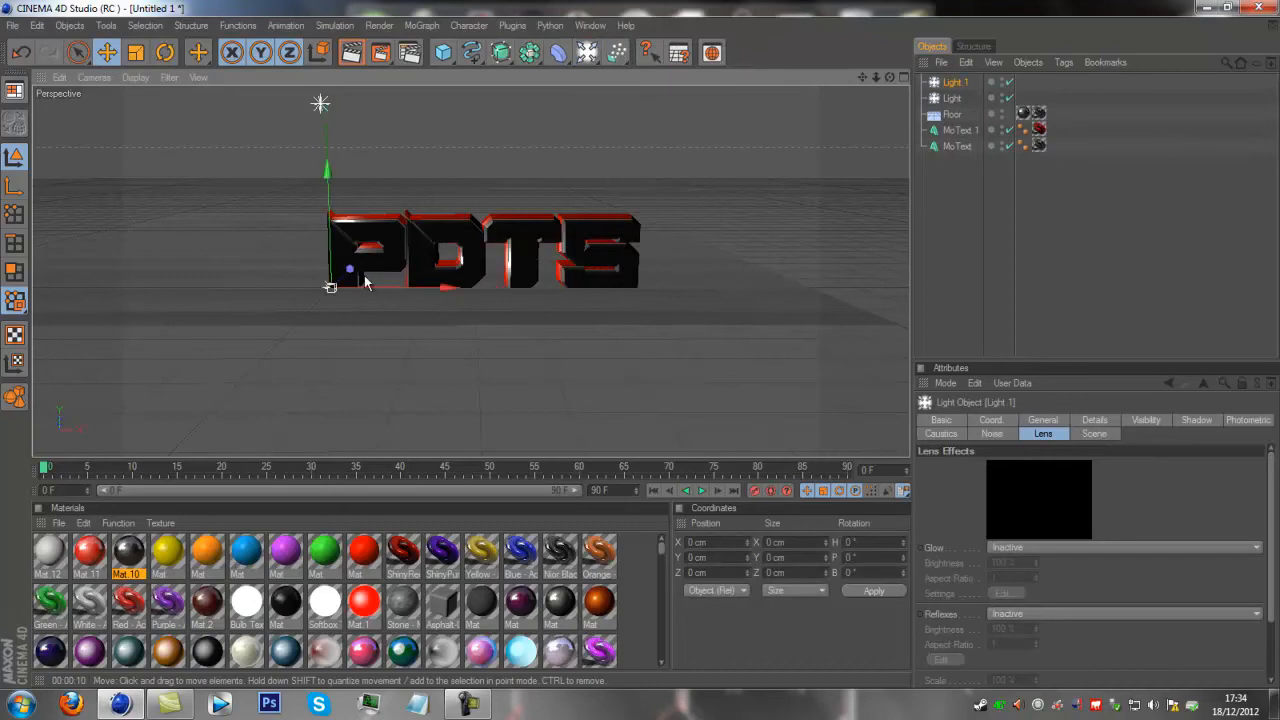
pyautogui.moveTo(335, 171); pyautogui.dragTo(335, 84)
pyautogui.moveTo(439, 193); pyautogui.dragTo(781, 195)
pyautogui.moveTo(680, 92); pyautogui.dragTo(641, 342)
pyautogui.moveTo(802, 138); pyautogui.dragTo(683, 100)
pyautogui.moveTo(606, 114); pyautogui.dragTo(641, 343)
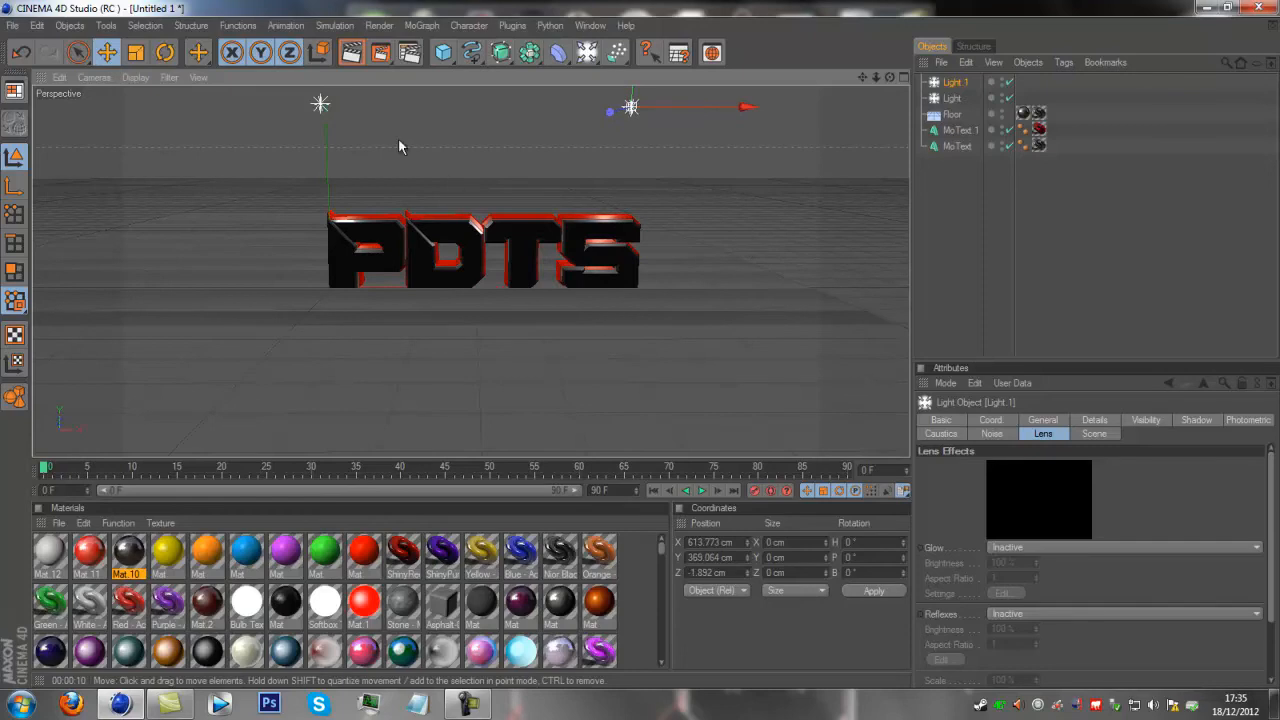
pyautogui.click(352, 55)
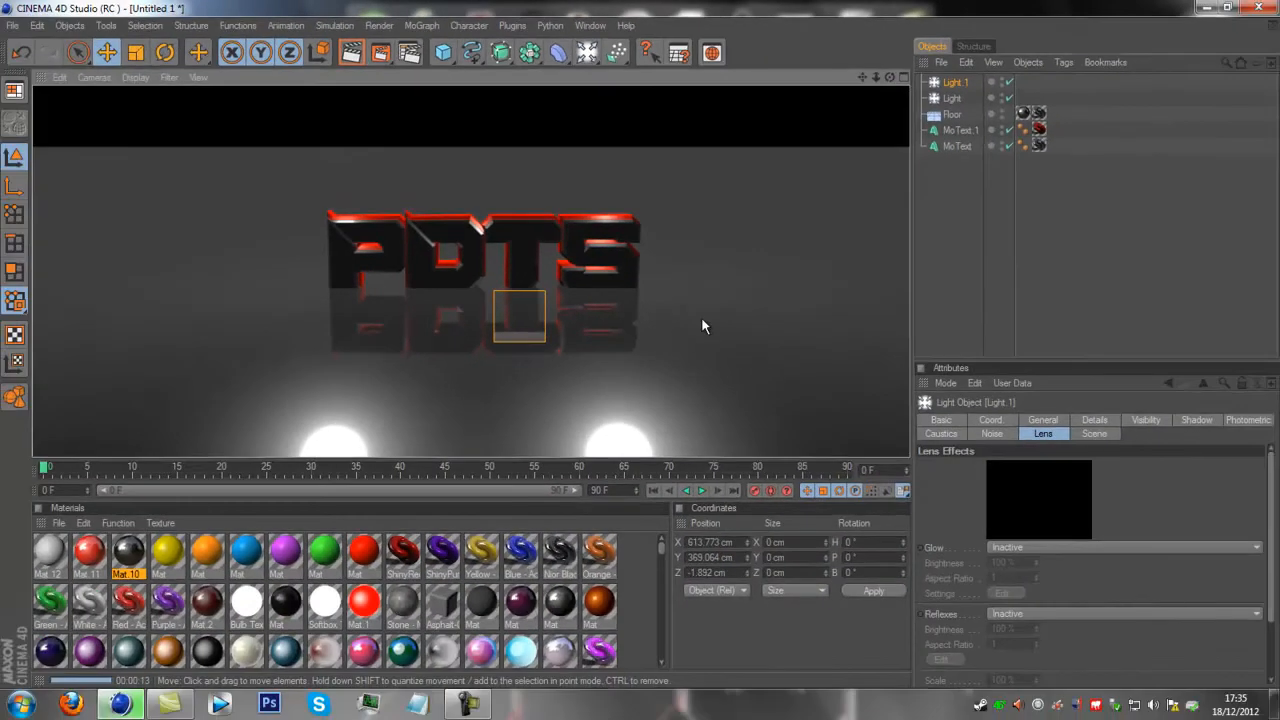
pyautogui.click(723, 320)
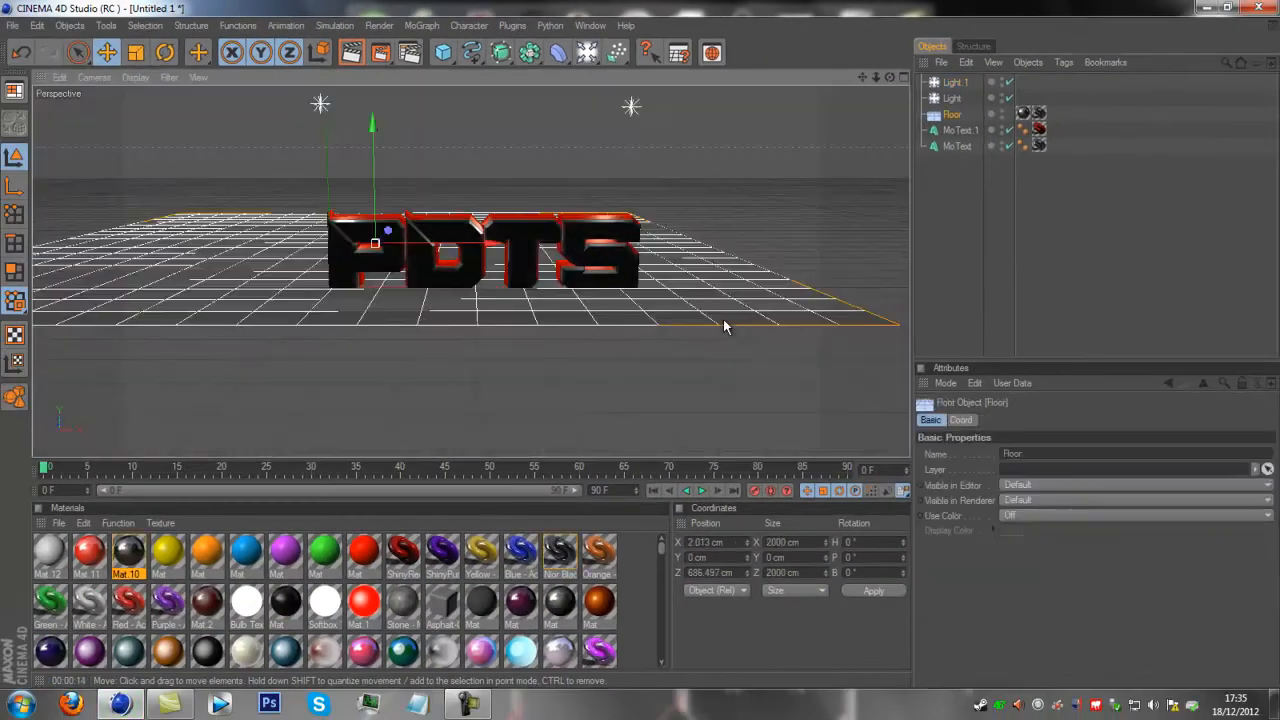
pyautogui.click(465, 705)
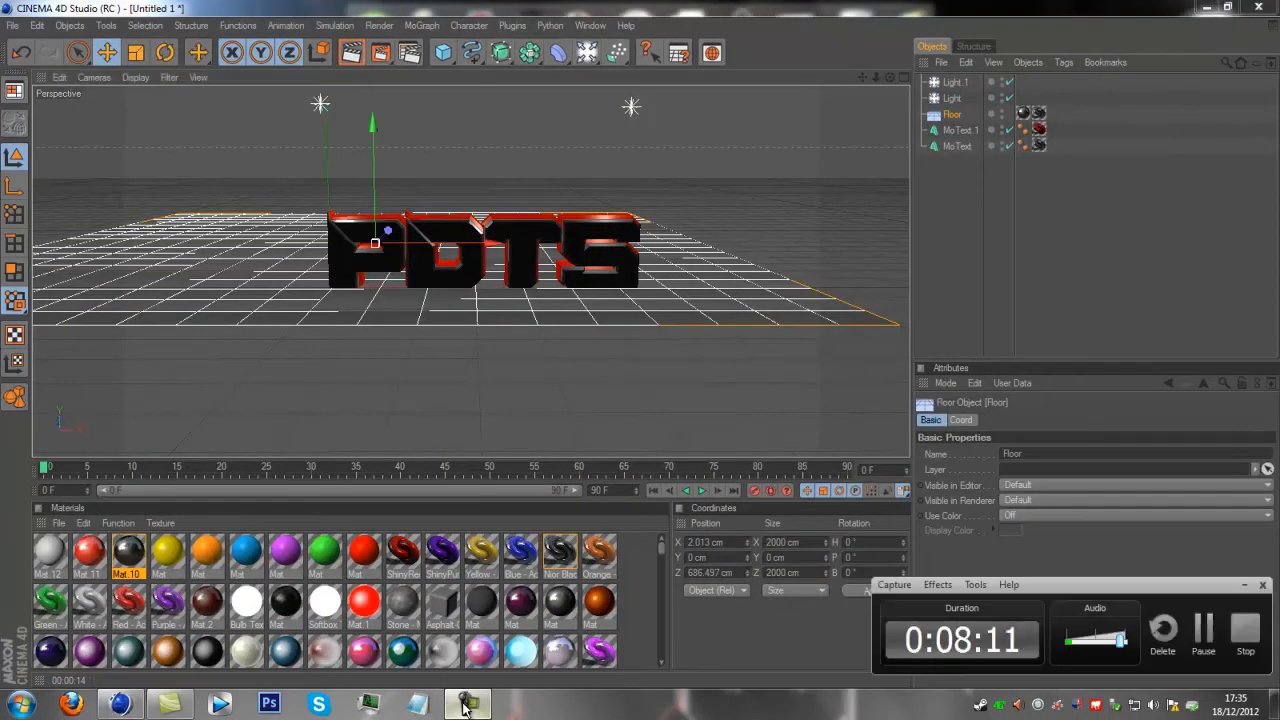
pyautogui.click(465, 705)
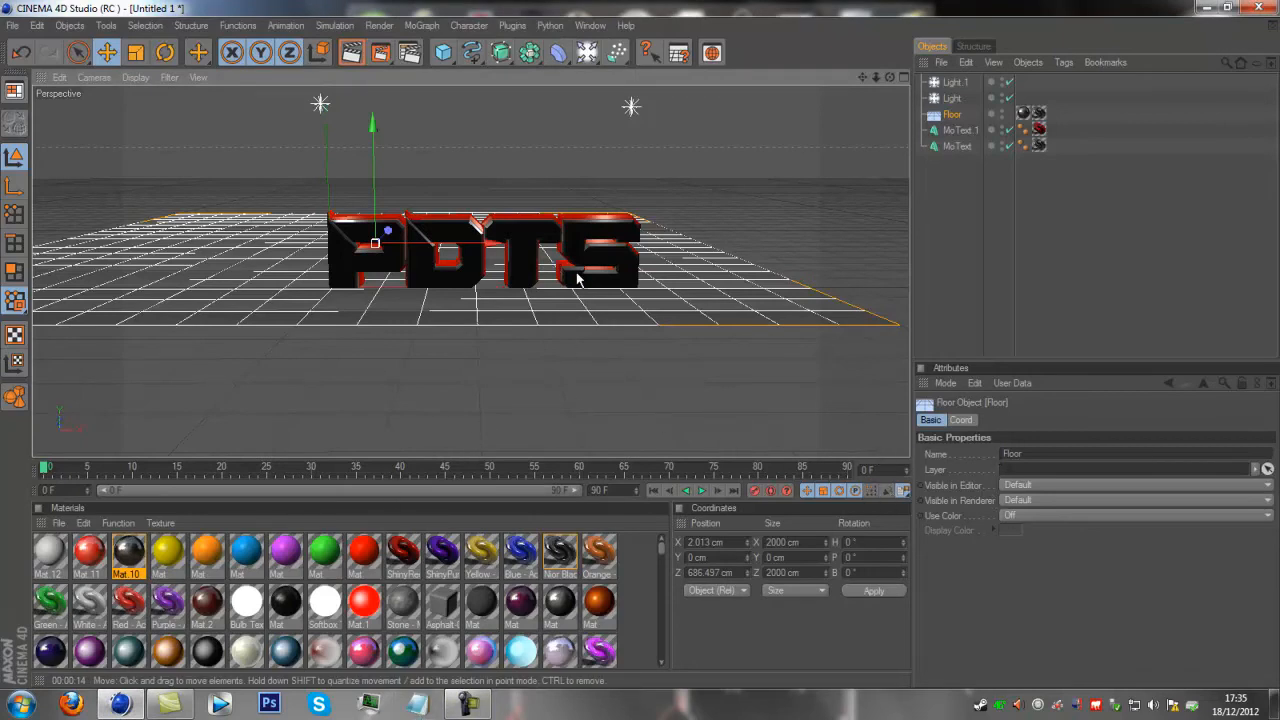
pyautogui.click(575, 277)
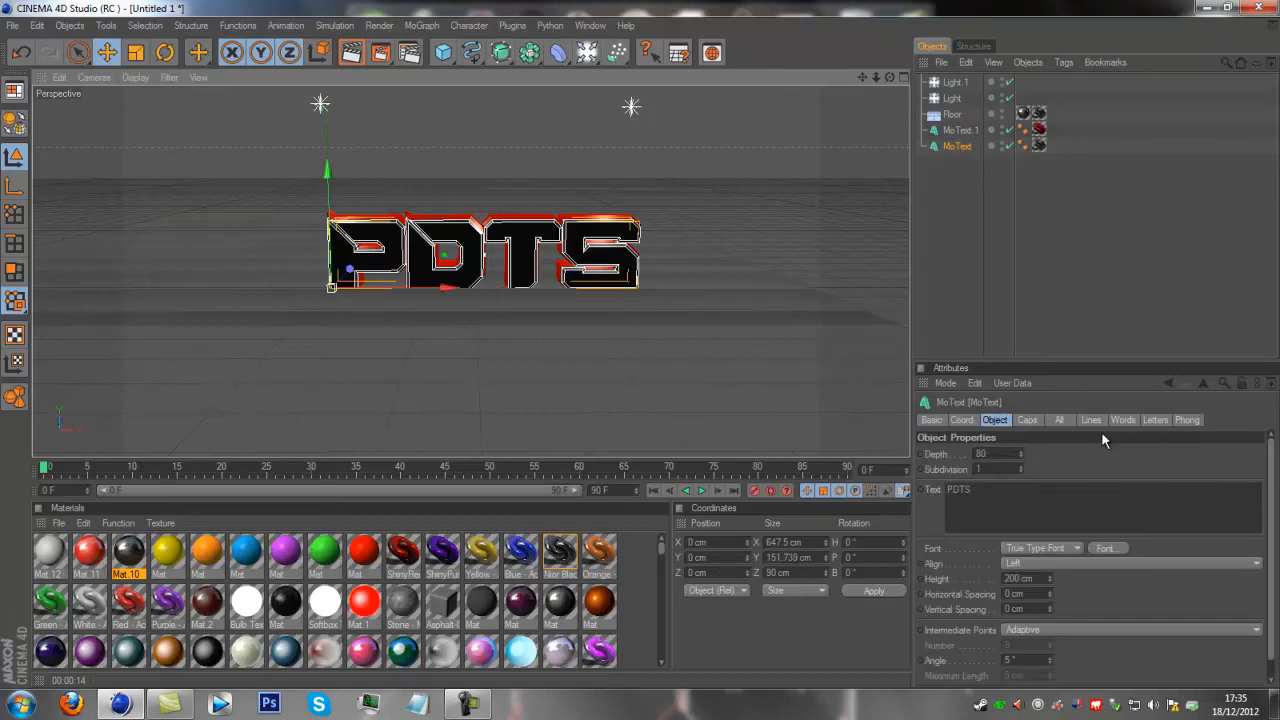
pyautogui.click(1033, 282)
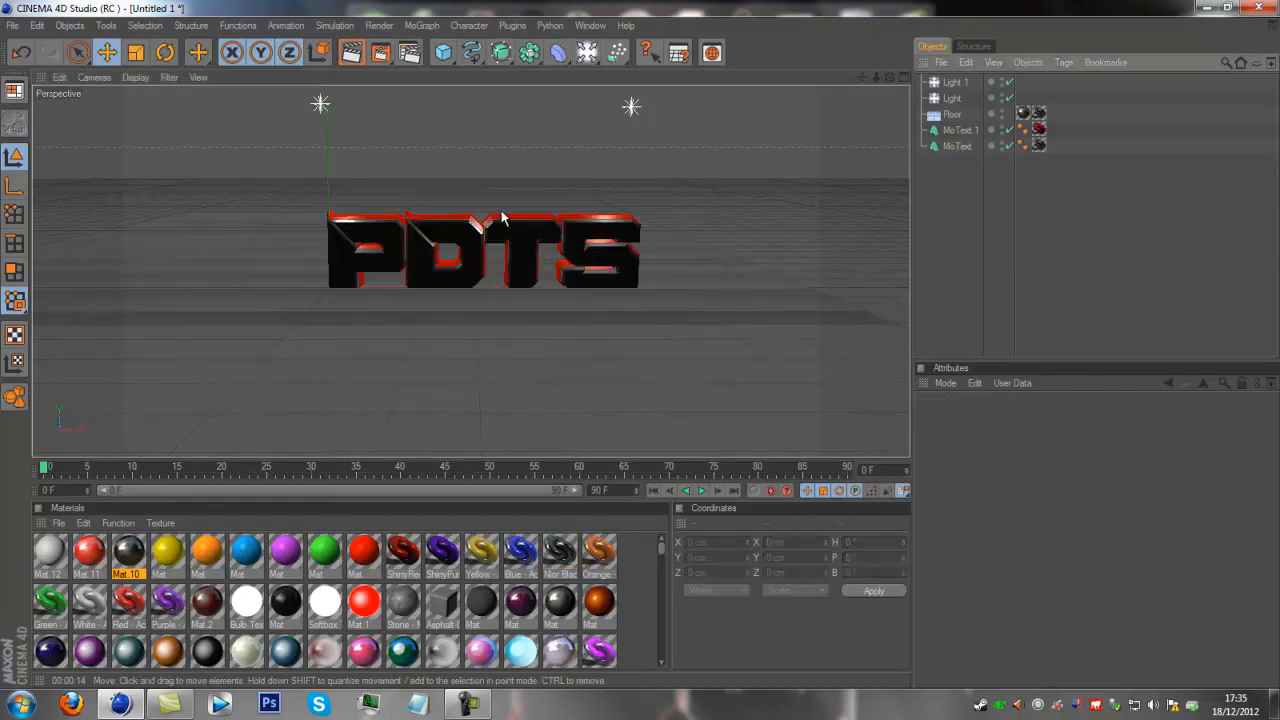
# Raise both lights slightly higher above the text and preview the scene with a viewport render.
pyautogui.moveTo(890, 77); pyautogui.dragTo(637, 347)
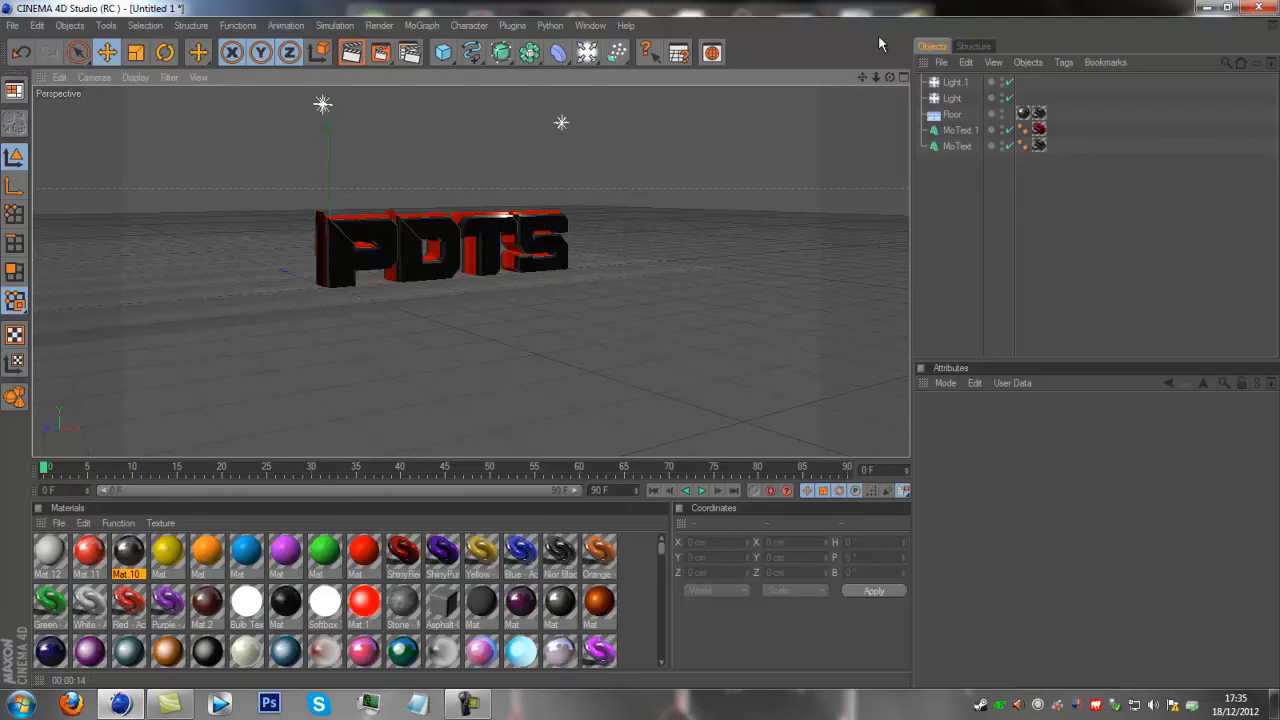
pyautogui.scroll(1, 354, 184)
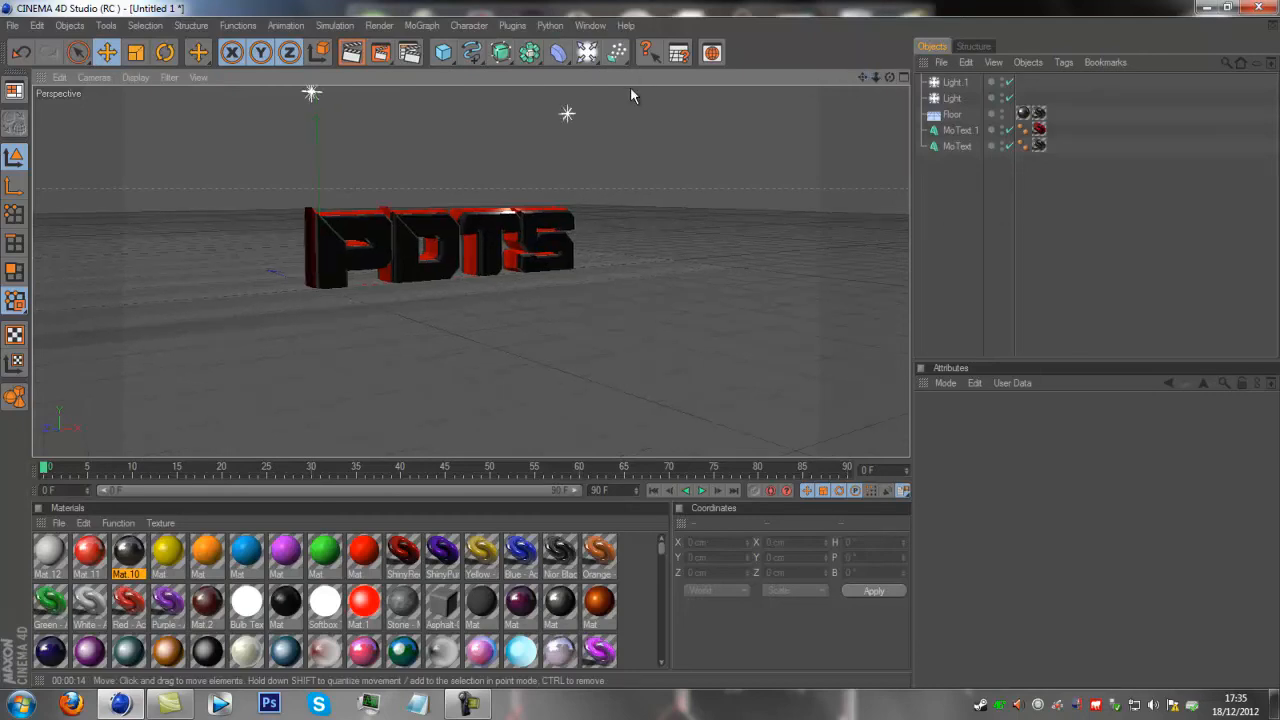
pyautogui.moveTo(889, 77); pyautogui.dragTo(641, 349)
pyautogui.moveTo(870, 82)
pyautogui.mouseDown()
pyautogui.moveTo(640, 344)
pyautogui.moveTo(855, 86)
pyautogui.moveTo(860, 96)
pyautogui.mouseUp()
pyautogui.click(287, 108)
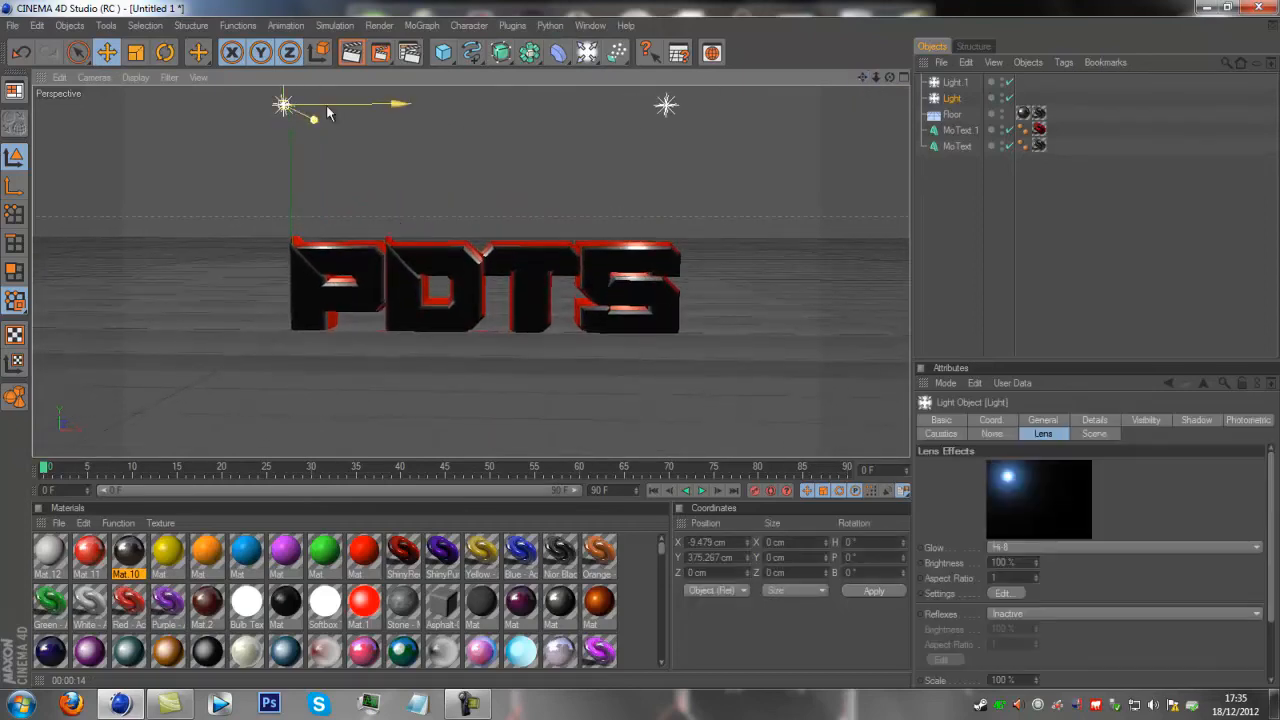
pyautogui.moveTo(637, 345); pyautogui.dragTo(641, 344)
pyautogui.moveTo(285, 97); pyautogui.dragTo(641, 330)
pyautogui.click(668, 107)
pyautogui.moveTo(667, 96); pyautogui.dragTo(722, 343)
pyautogui.click(717, 391)
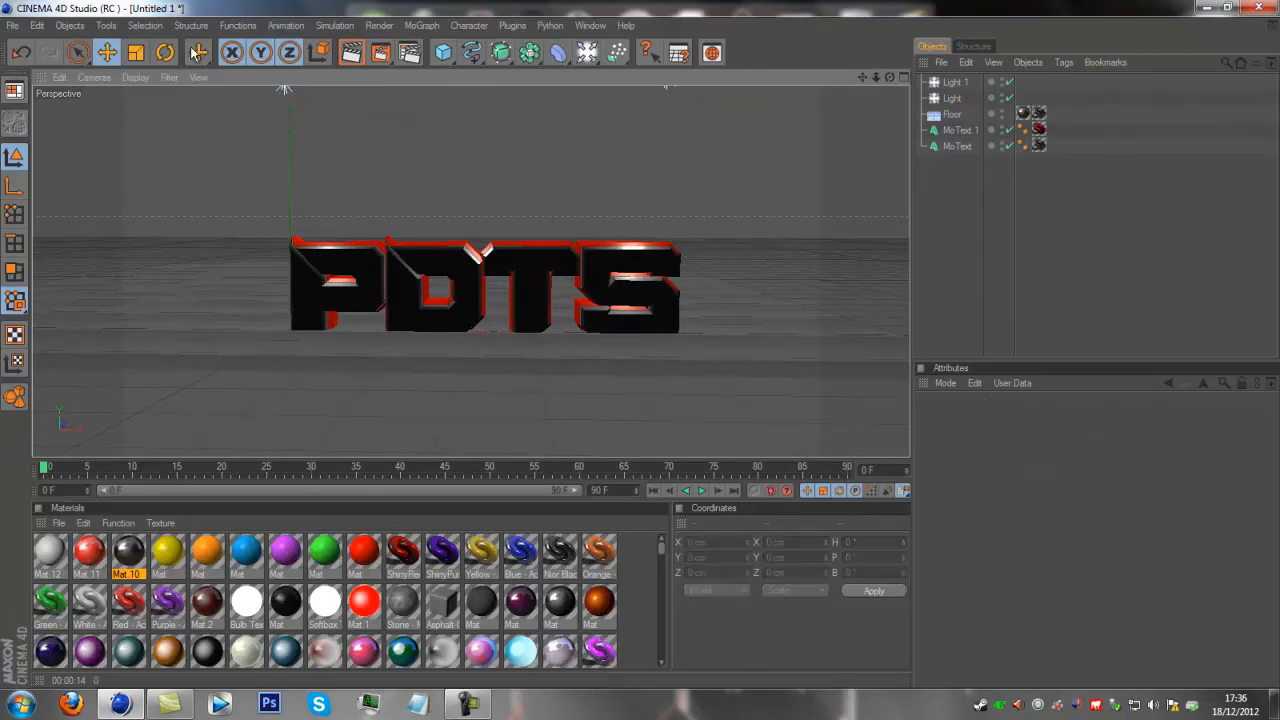
pyautogui.click(351, 52)
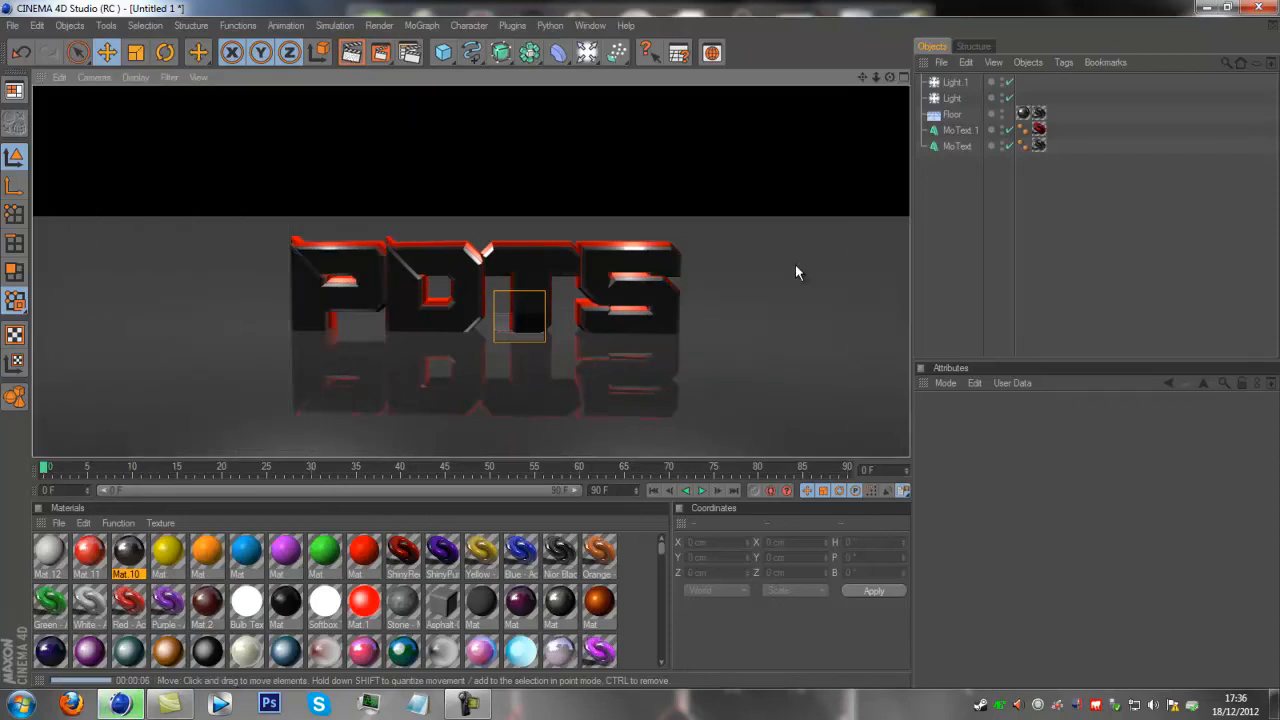
pyautogui.click(796, 297)
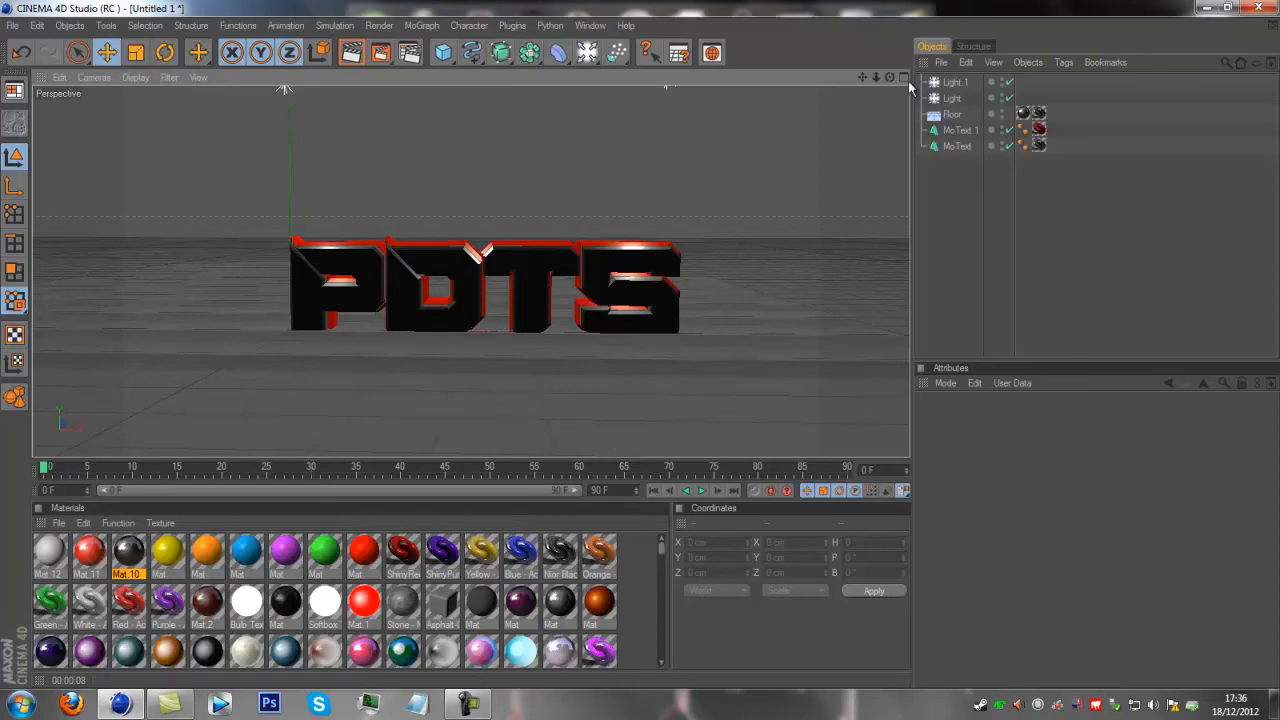
# Add a Camera viewing the text at an angle from the P side and make it the active viewport camera.
pyautogui.moveTo(890, 78); pyautogui.dragTo(641, 345)
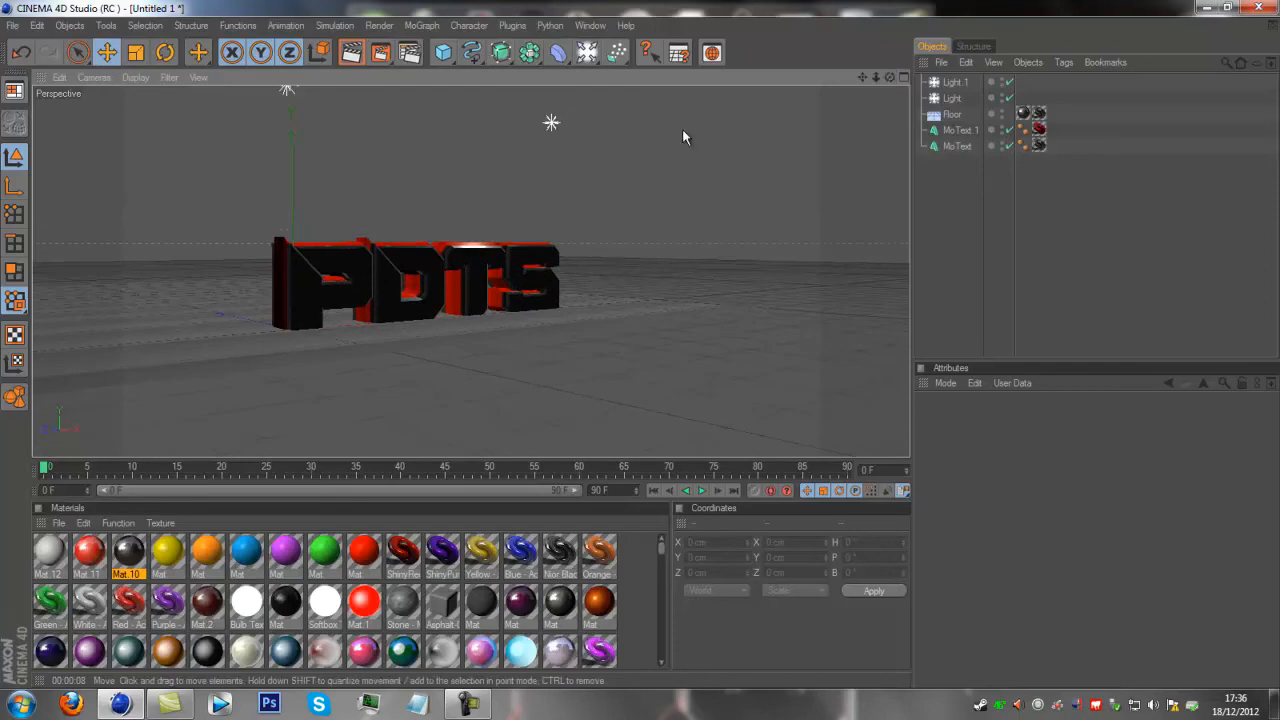
pyautogui.click(587, 52)
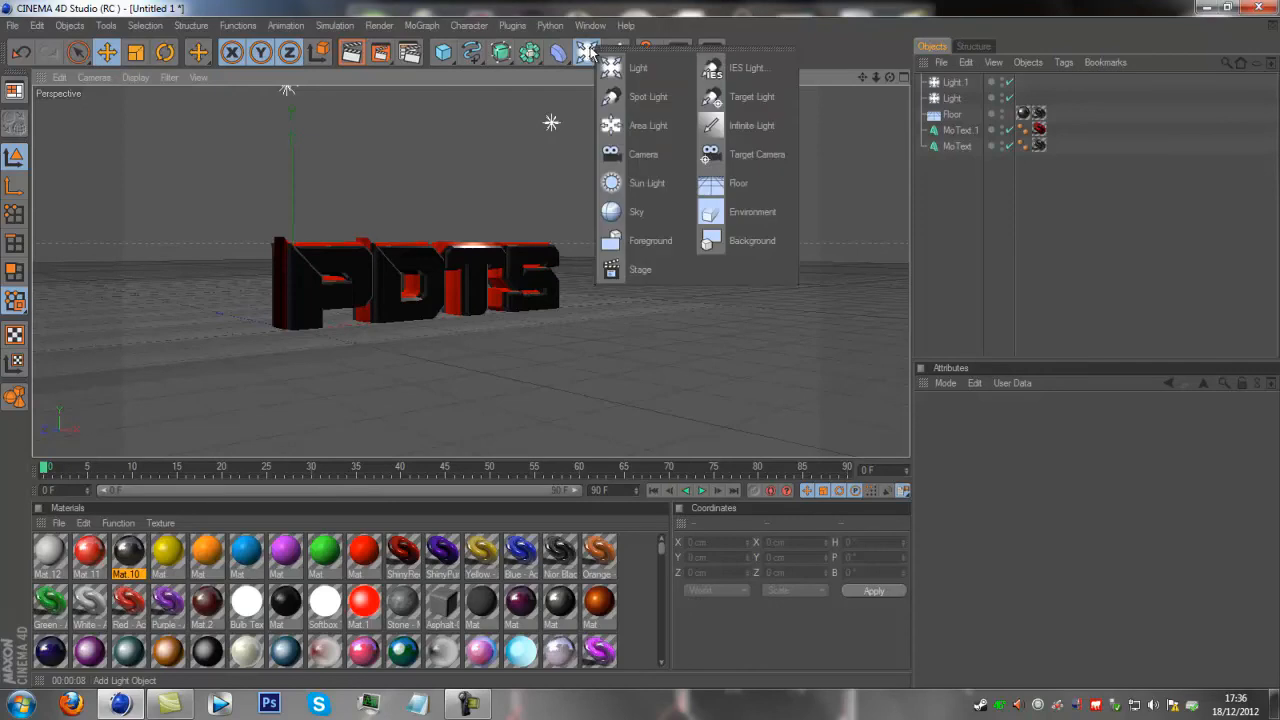
pyautogui.click(643, 155)
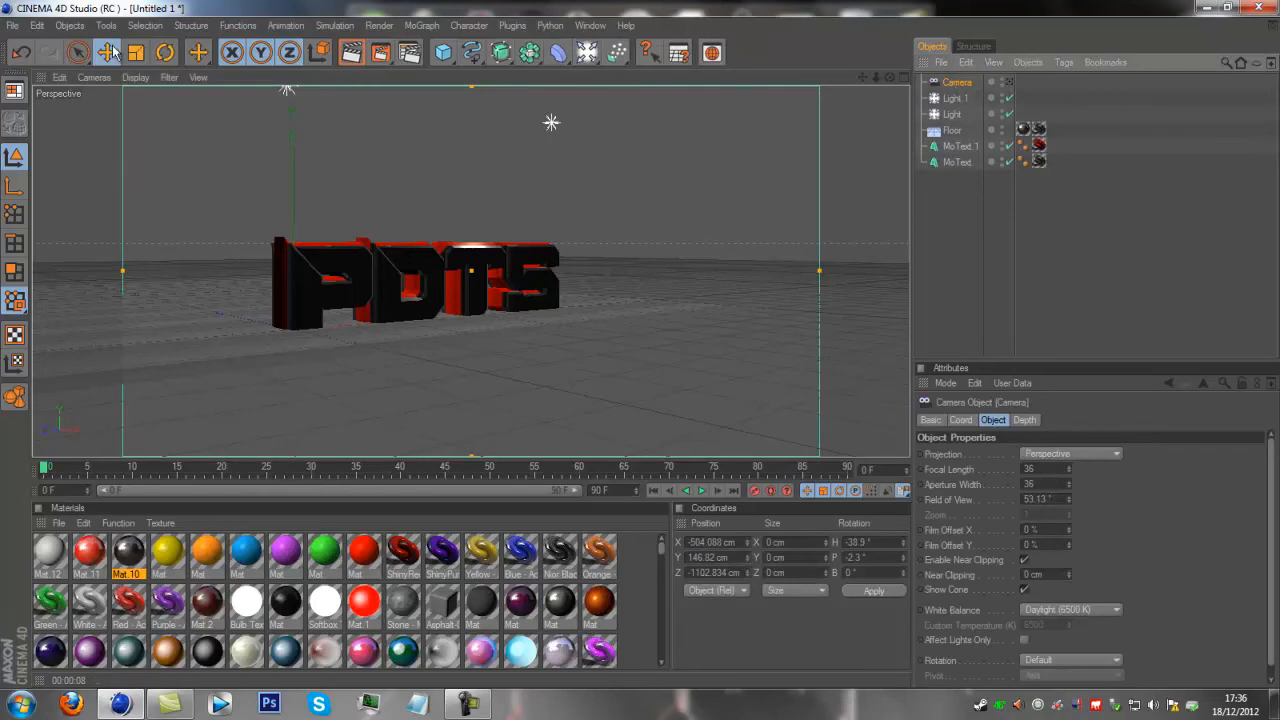
pyautogui.click(92, 78)
pyautogui.moveTo(121, 98)
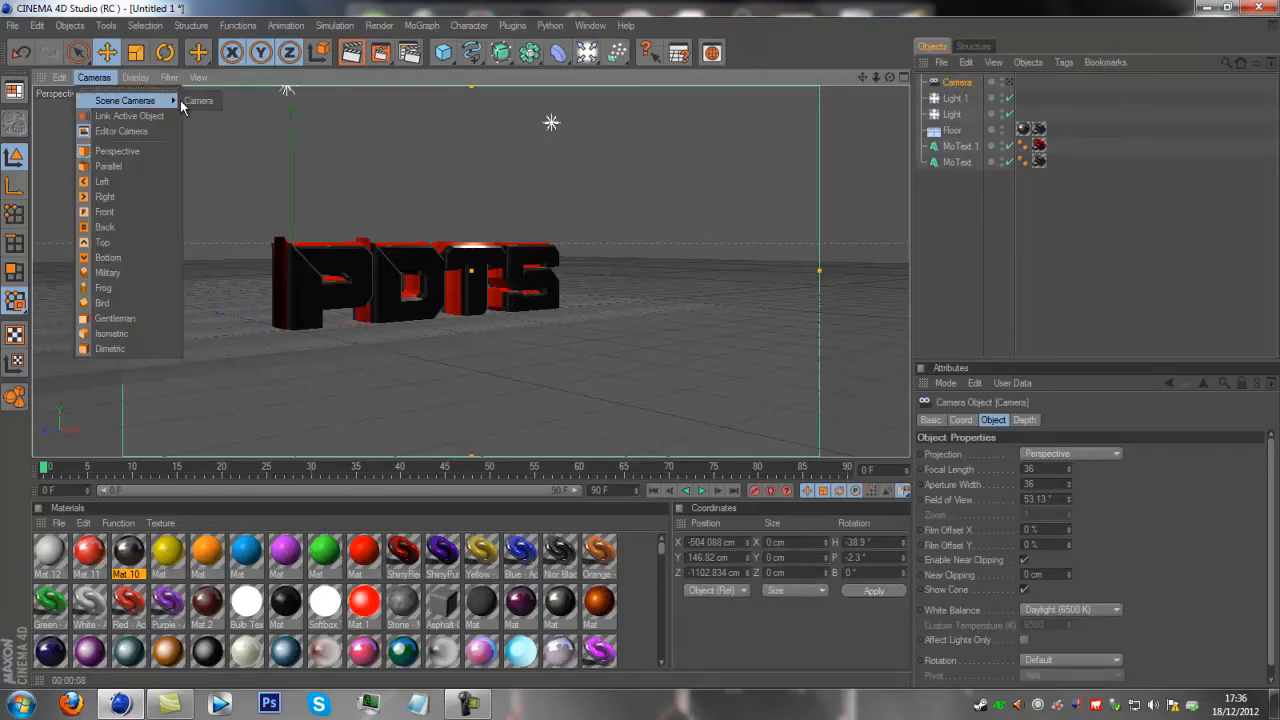
pyautogui.click(184, 98)
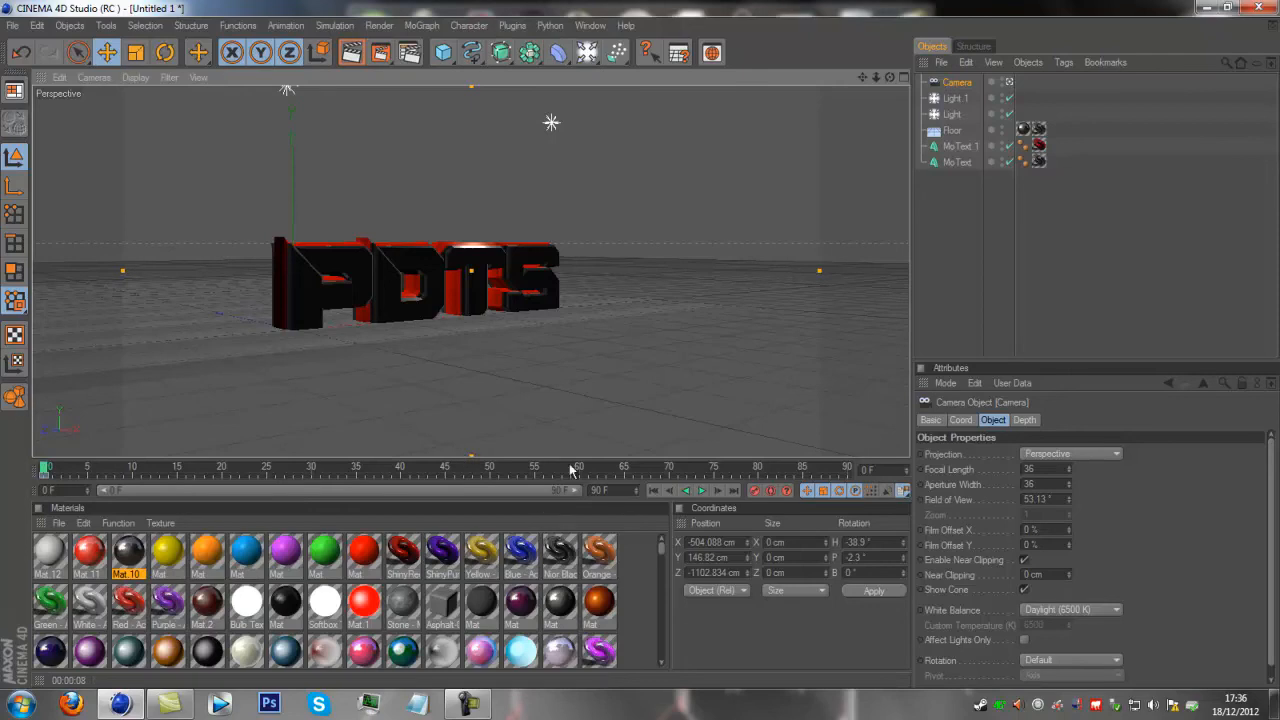
# Record a camera keyframe at frame 60, and turn on automatic keyframing back at frame 0.
pyautogui.moveTo(46, 472); pyautogui.dragTo(581, 478)
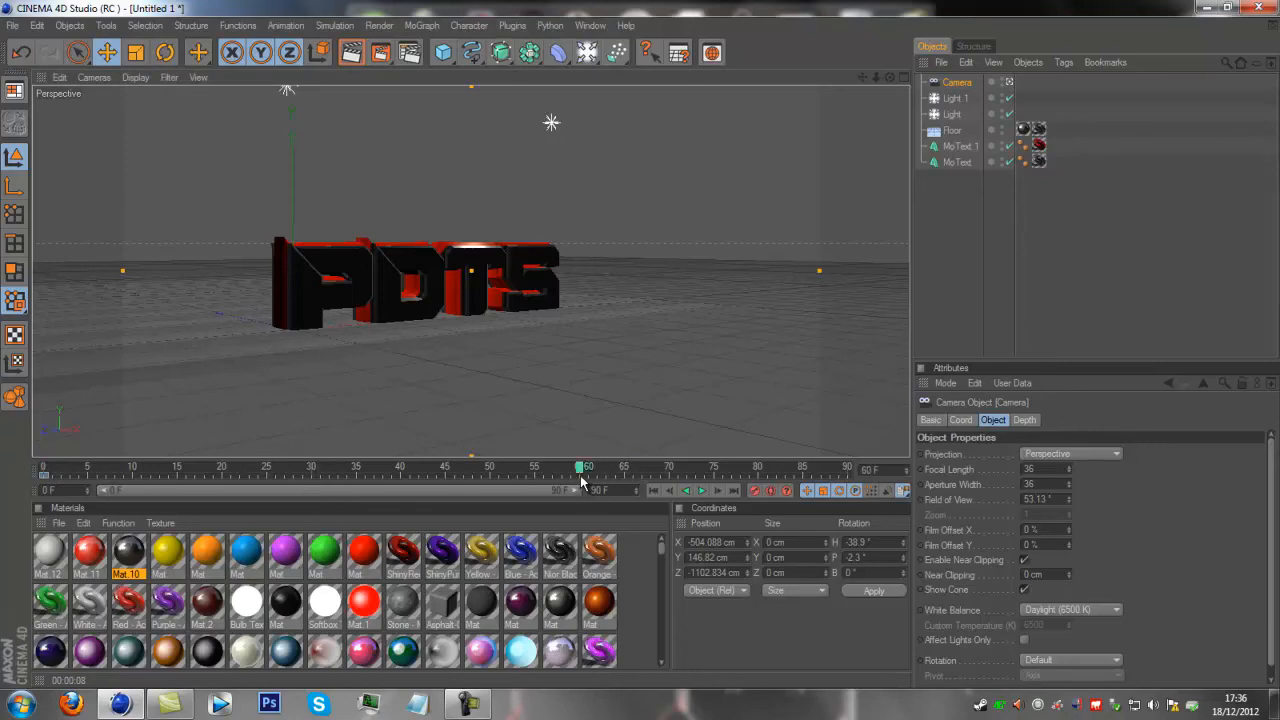
pyautogui.click(756, 491)
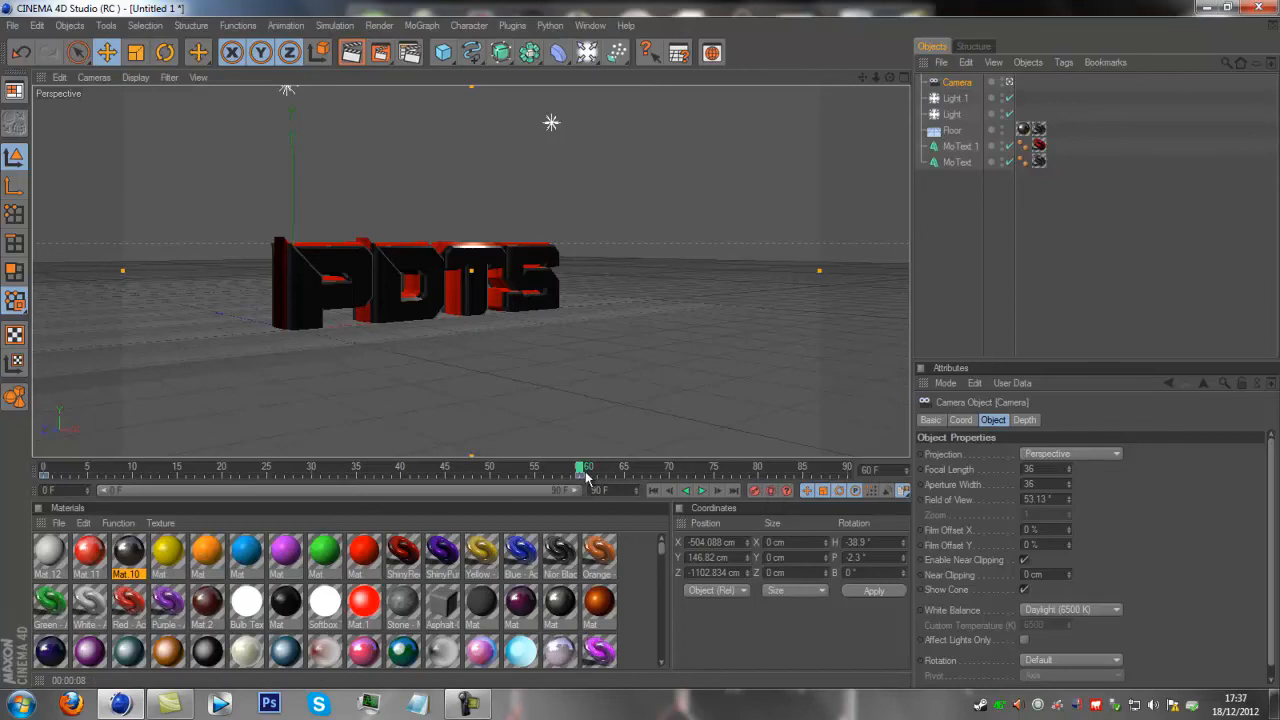
pyautogui.moveTo(580, 467); pyautogui.dragTo(0, 476)
pyautogui.click(769, 490)
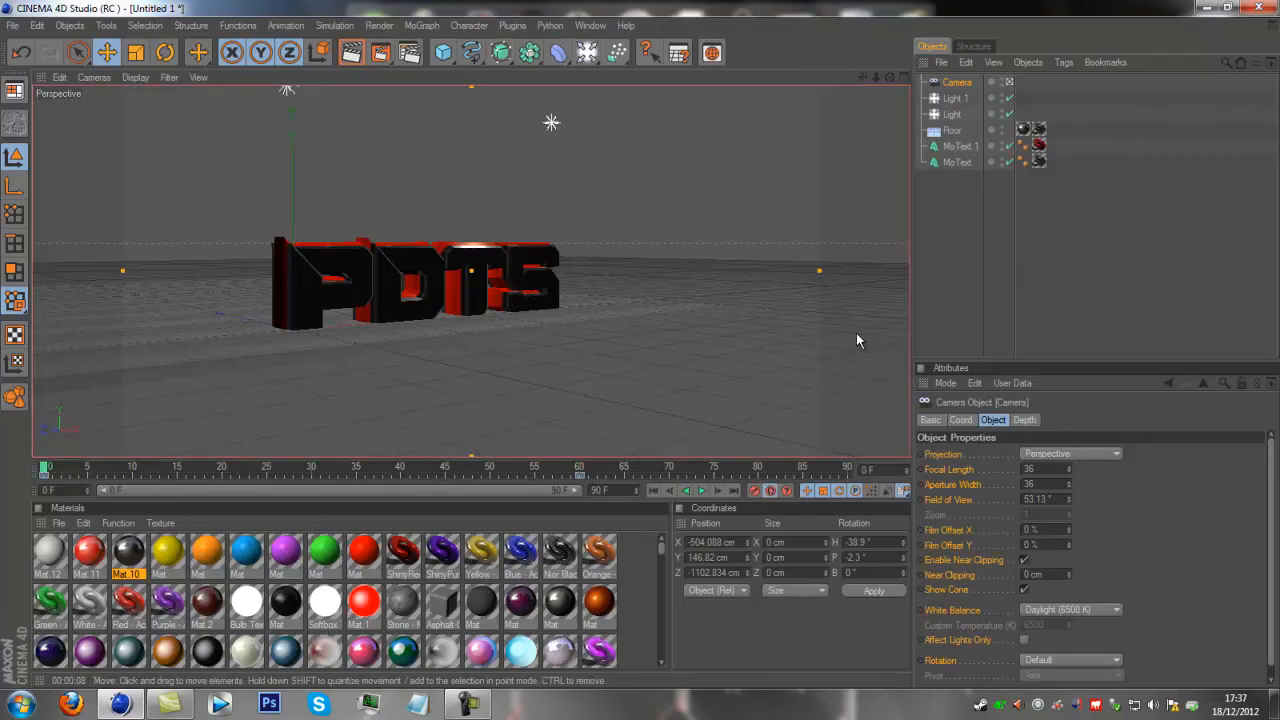
# Move the camera at frame 0 to about X 768, Y 189, Z -1019 cm, viewing the text from the S side, and play the animation.
pyautogui.moveTo(890, 77); pyautogui.dragTo(645, 349)
pyautogui.moveTo(888, 78); pyautogui.dragTo(641, 351)
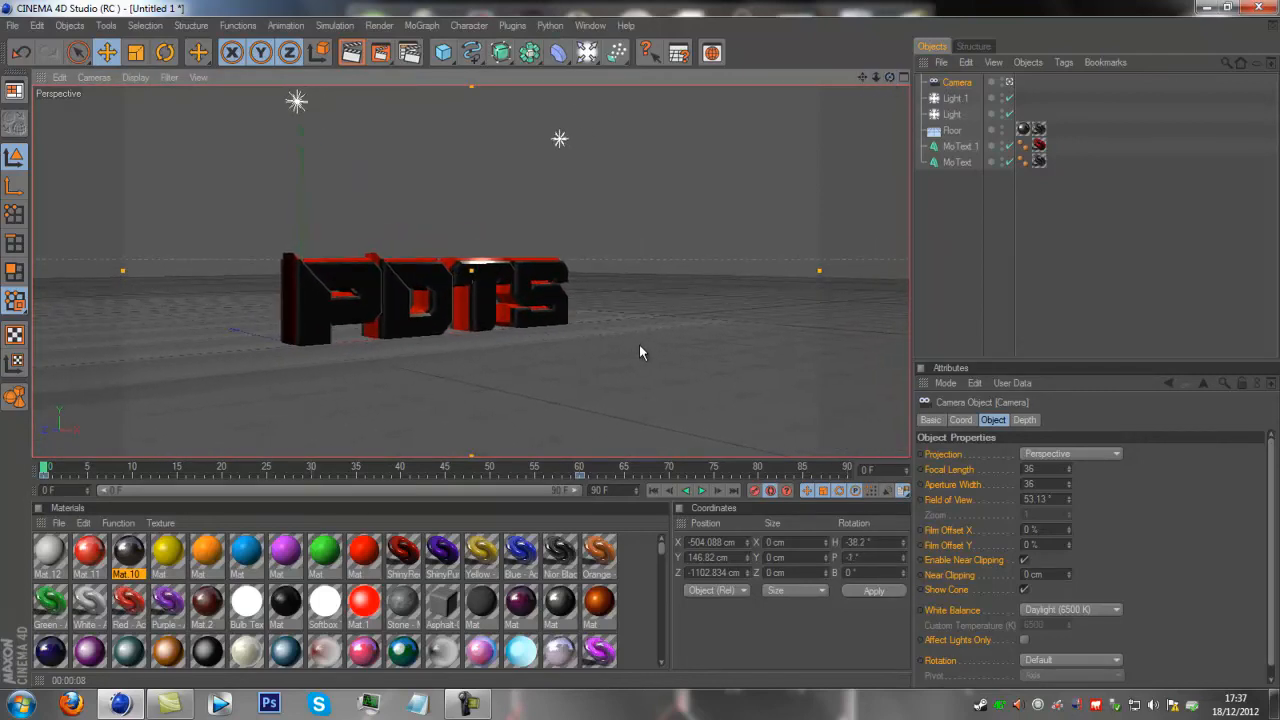
pyautogui.moveTo(862, 78); pyautogui.dragTo(640, 344)
pyautogui.moveTo(889, 78); pyautogui.dragTo(638, 345)
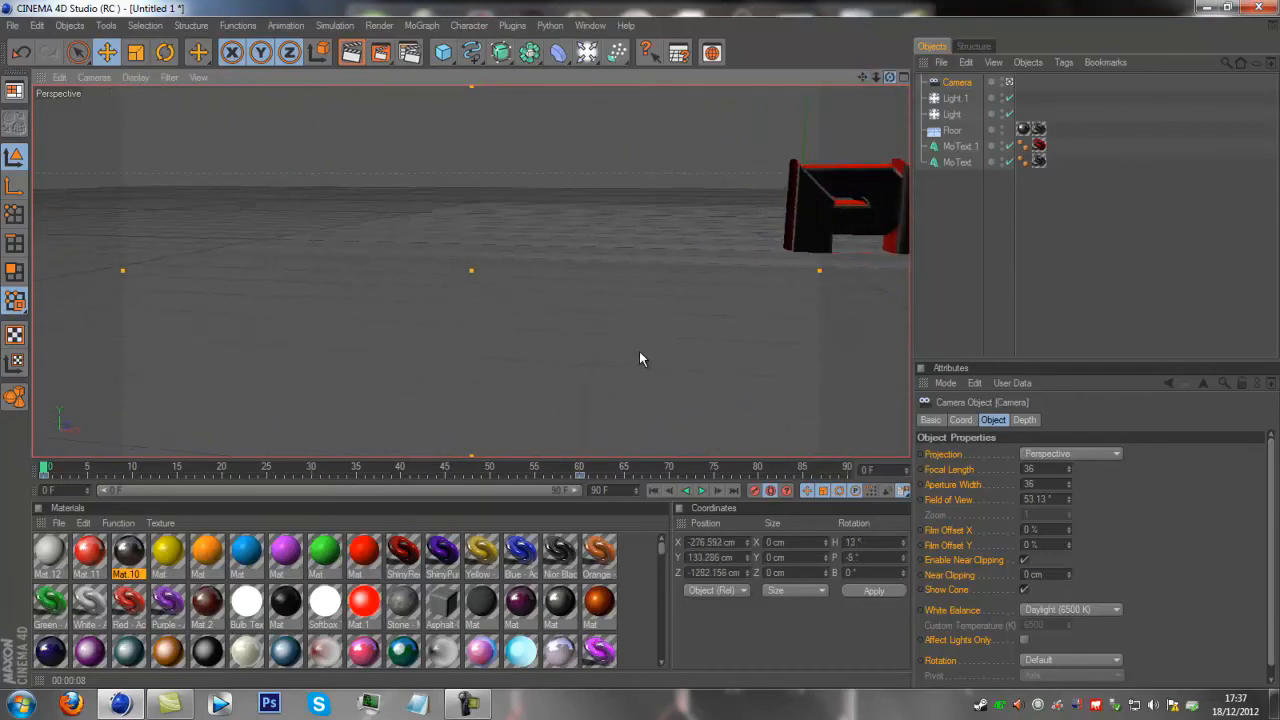
pyautogui.moveTo(862, 77); pyautogui.dragTo(643, 351)
pyautogui.moveTo(889, 78); pyautogui.dragTo(641, 351)
pyautogui.click(757, 491)
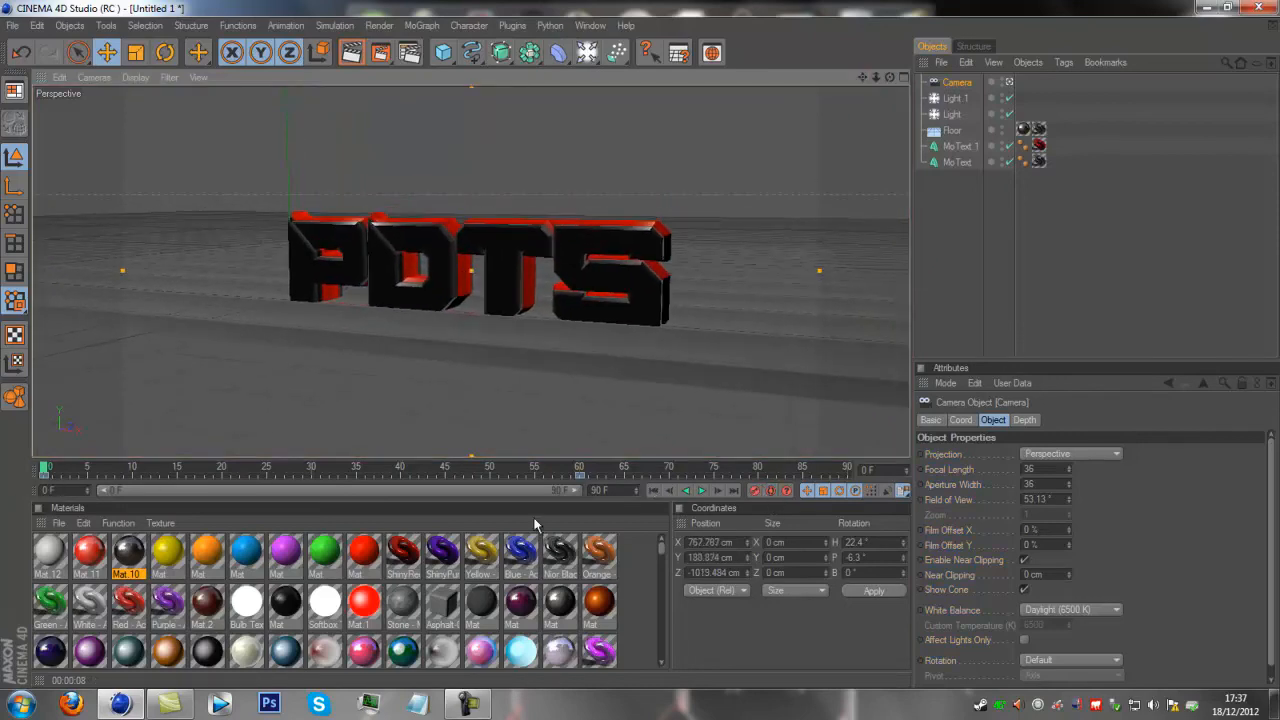
pyautogui.click(701, 491)
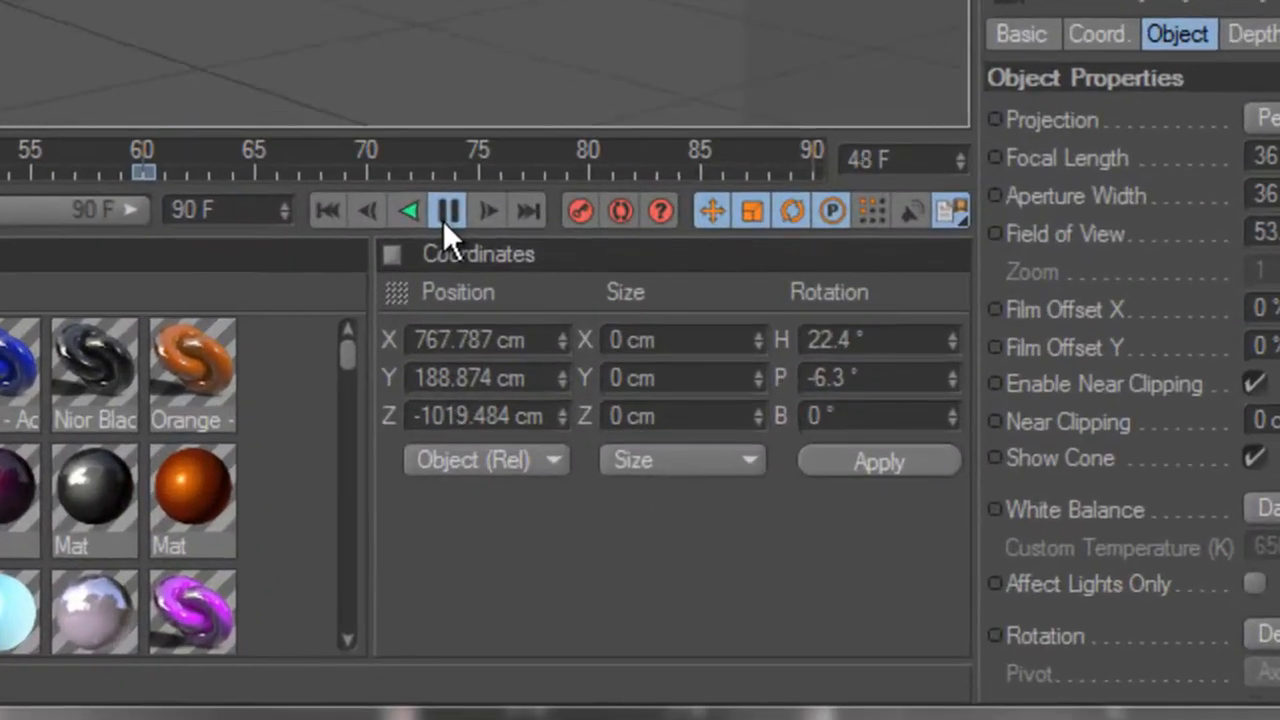
# Replay the camera animation from frame 0 to past frame 60 to check the movement across the text.
pyautogui.click(702, 492)
pyautogui.click(451, 214)
pyautogui.click(446, 216)
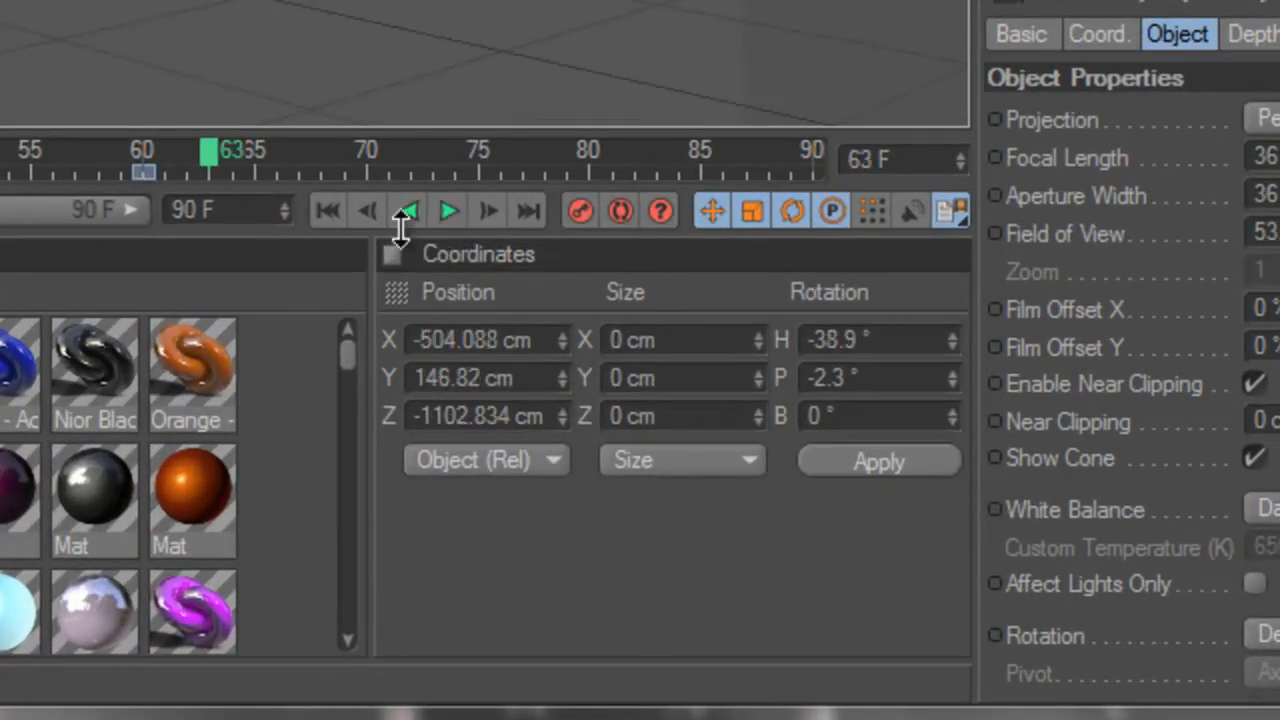
pyautogui.click(331, 208)
pyautogui.click(447, 211)
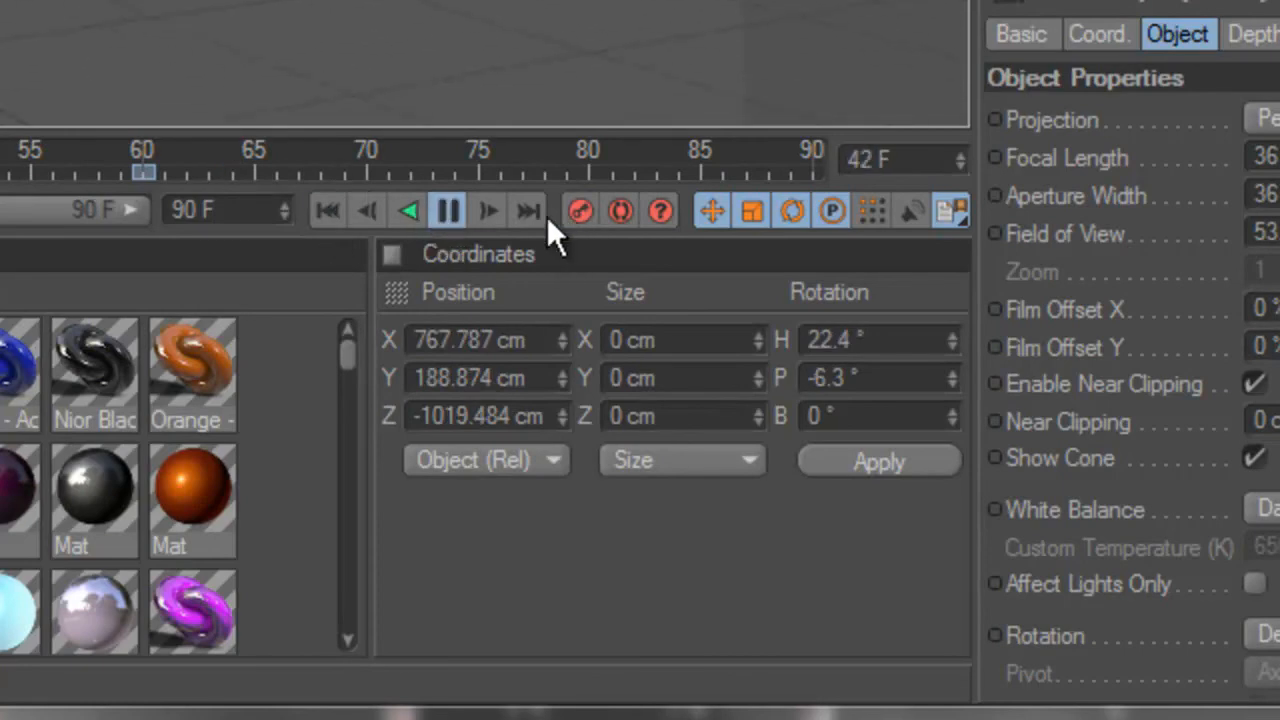
pyautogui.click(449, 208)
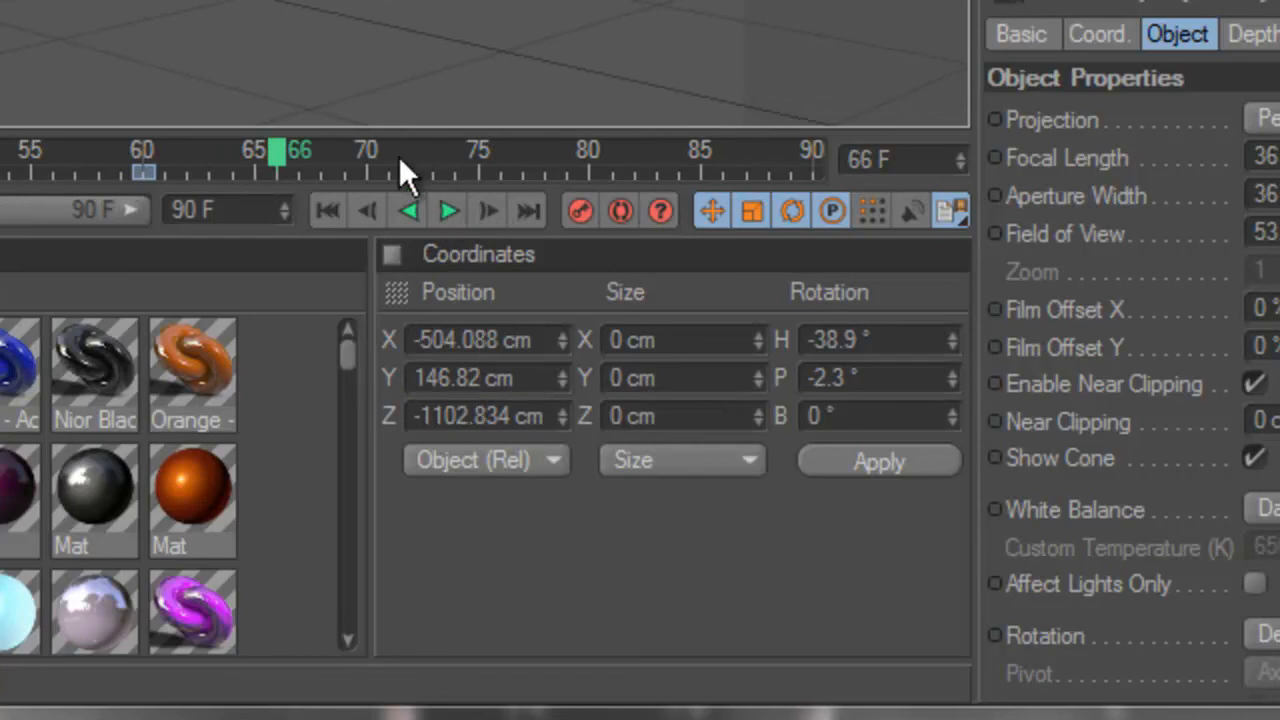
# Set the project length to 400 frames and shift the visible timeline range to about frames 42 to 132.
pyautogui.moveTo(200, 209); pyautogui.dragTo(135, 218)
pyautogui.press('BackSpace')
pyautogui.write('400')
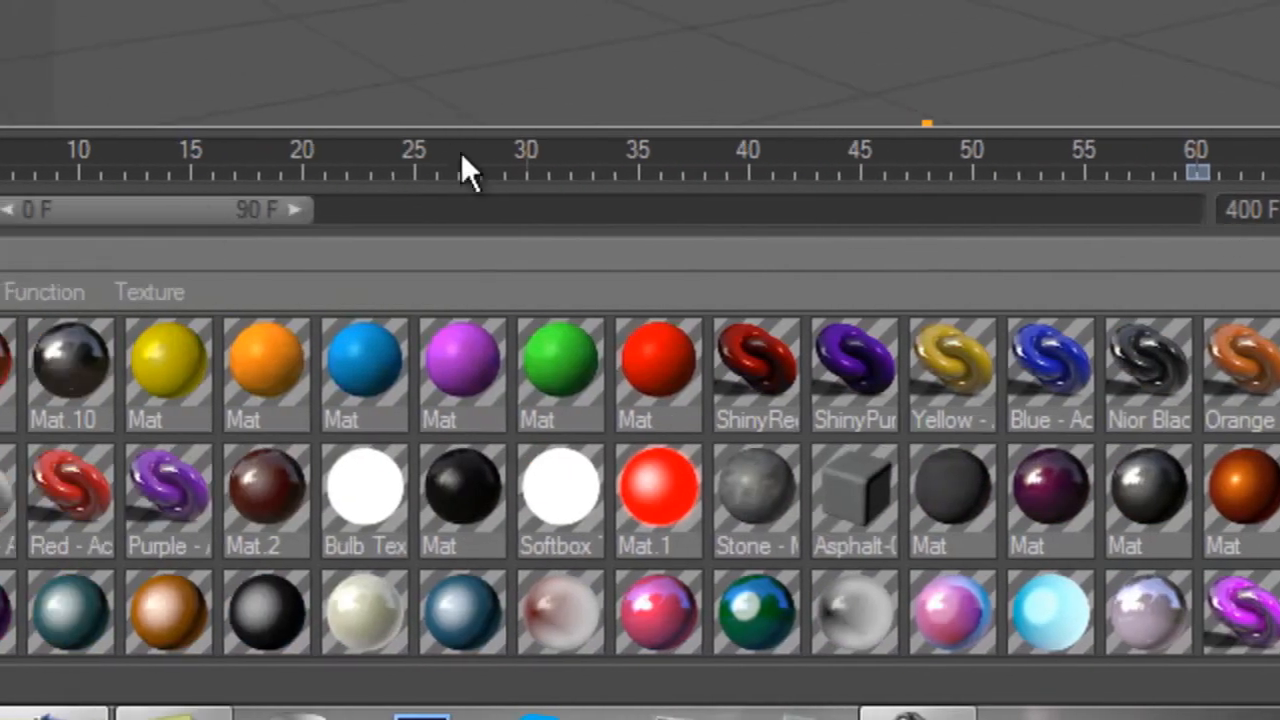
pyautogui.moveTo(223, 208); pyautogui.dragTo(315, 224)
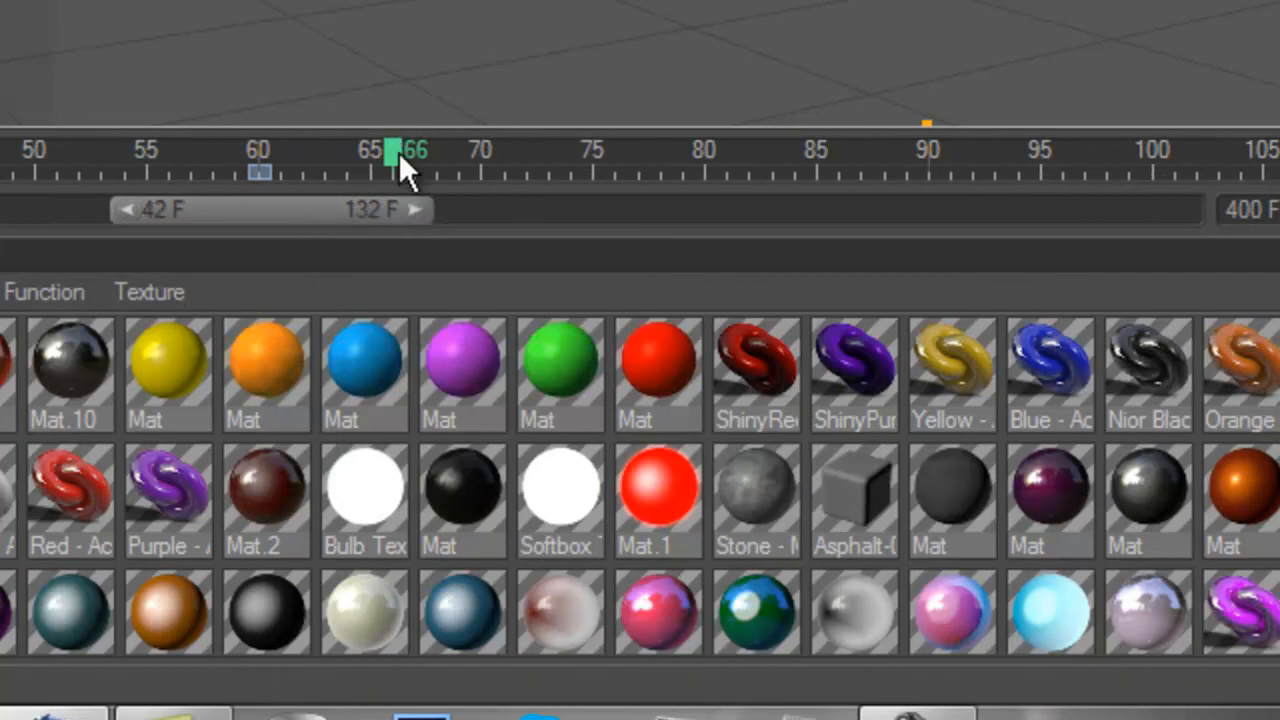
# Record a camera keyframe at frame 120 and, with automatic keyframing on, move the camera to view the PDTS text almost from the front.
pyautogui.moveTo(525, 156); pyautogui.dragTo(774, 460)
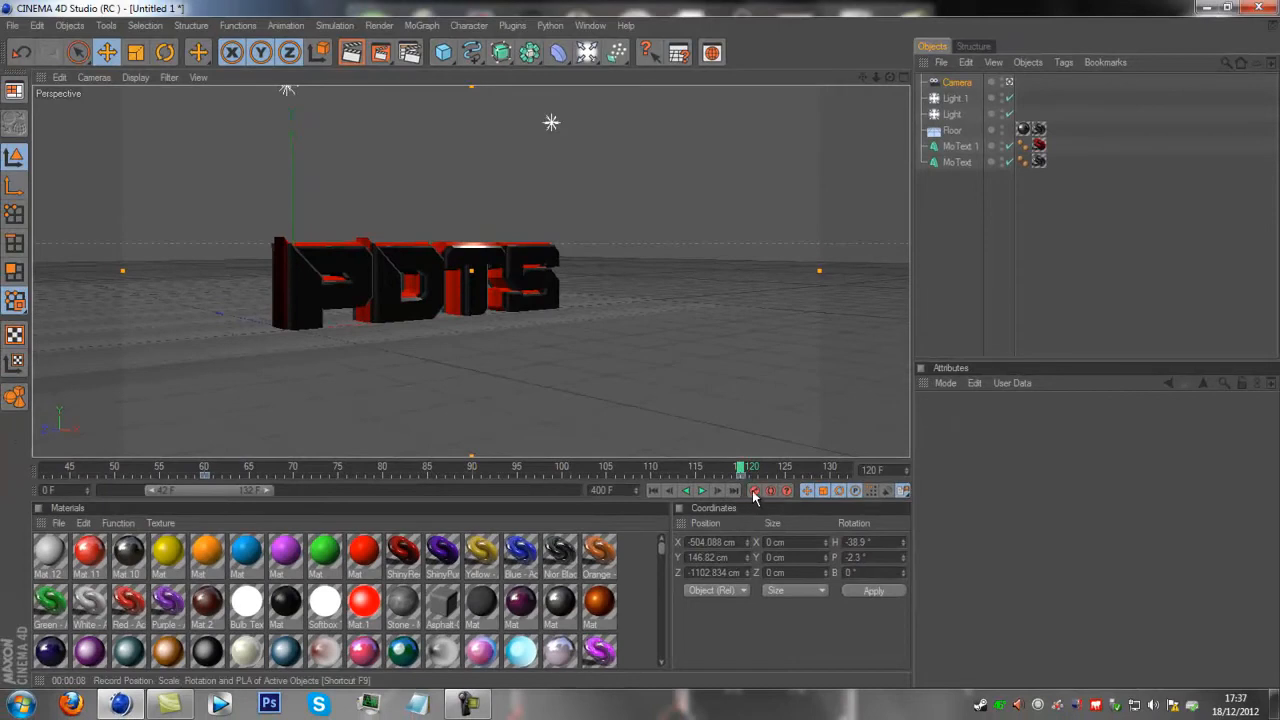
pyautogui.click(770, 491)
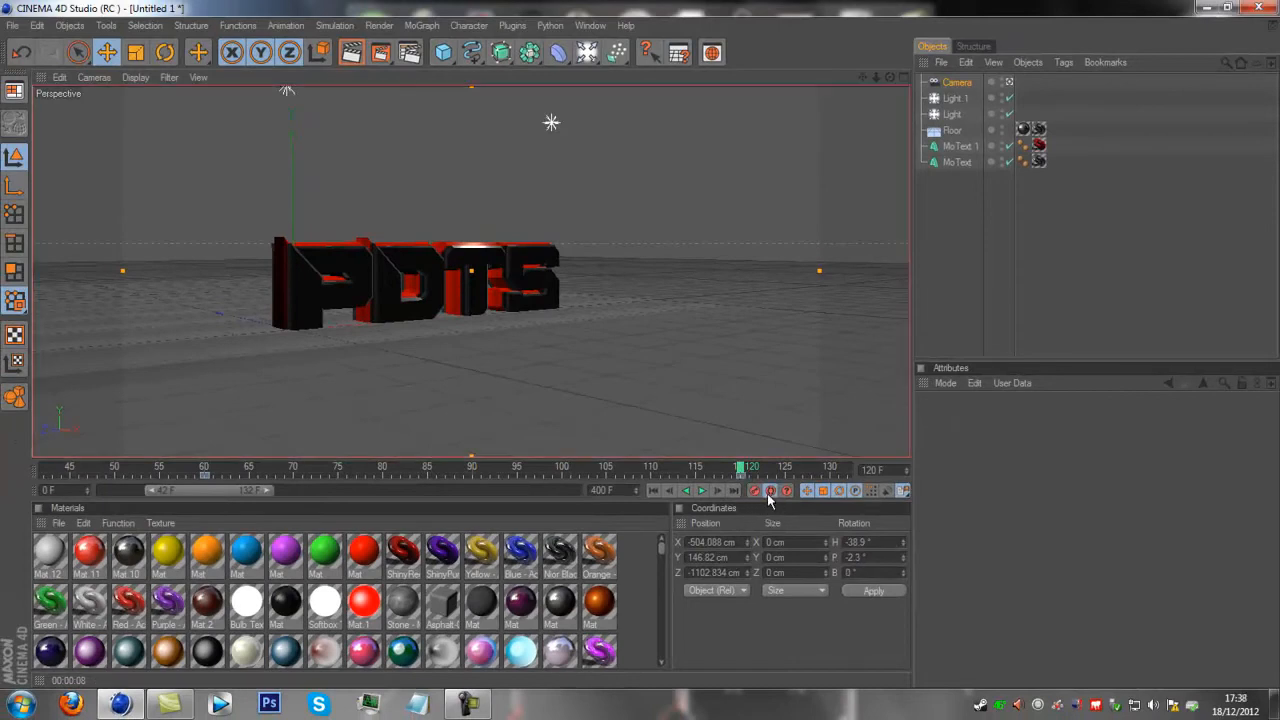
pyautogui.moveTo(864, 74); pyautogui.dragTo(643, 344)
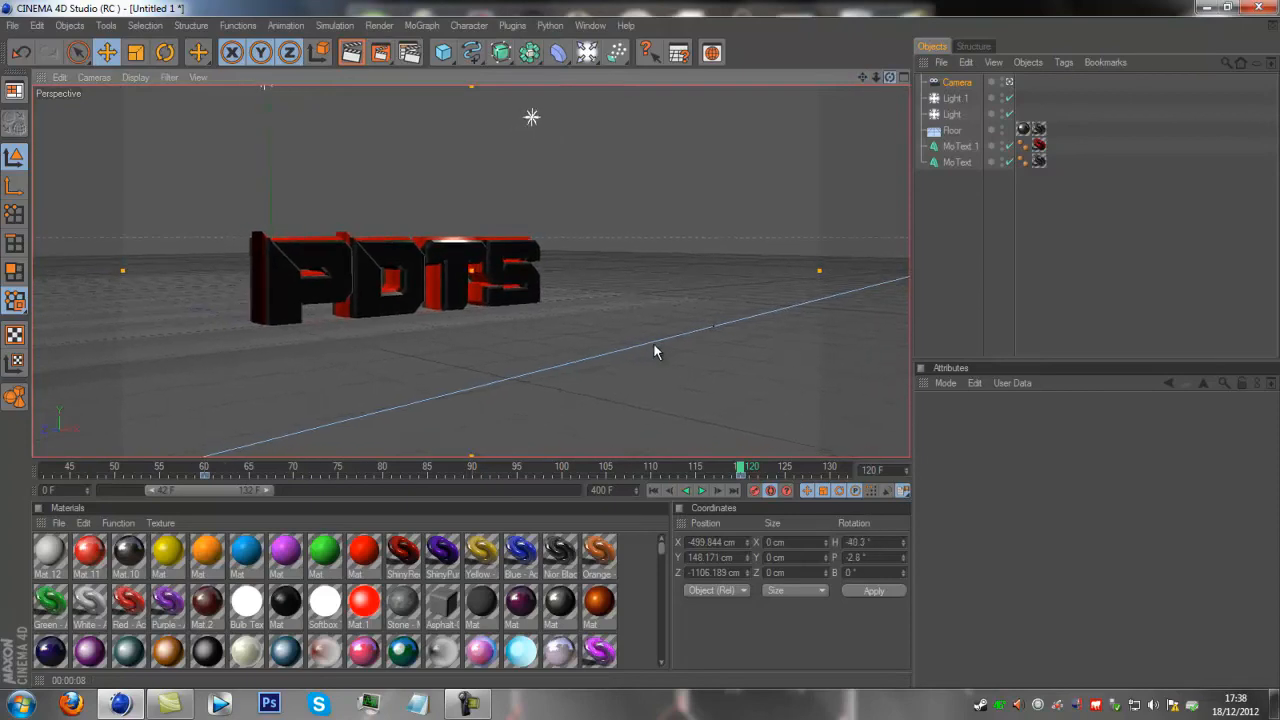
pyautogui.moveTo(863, 80); pyautogui.dragTo(610, 344)
pyautogui.click(899, 77)
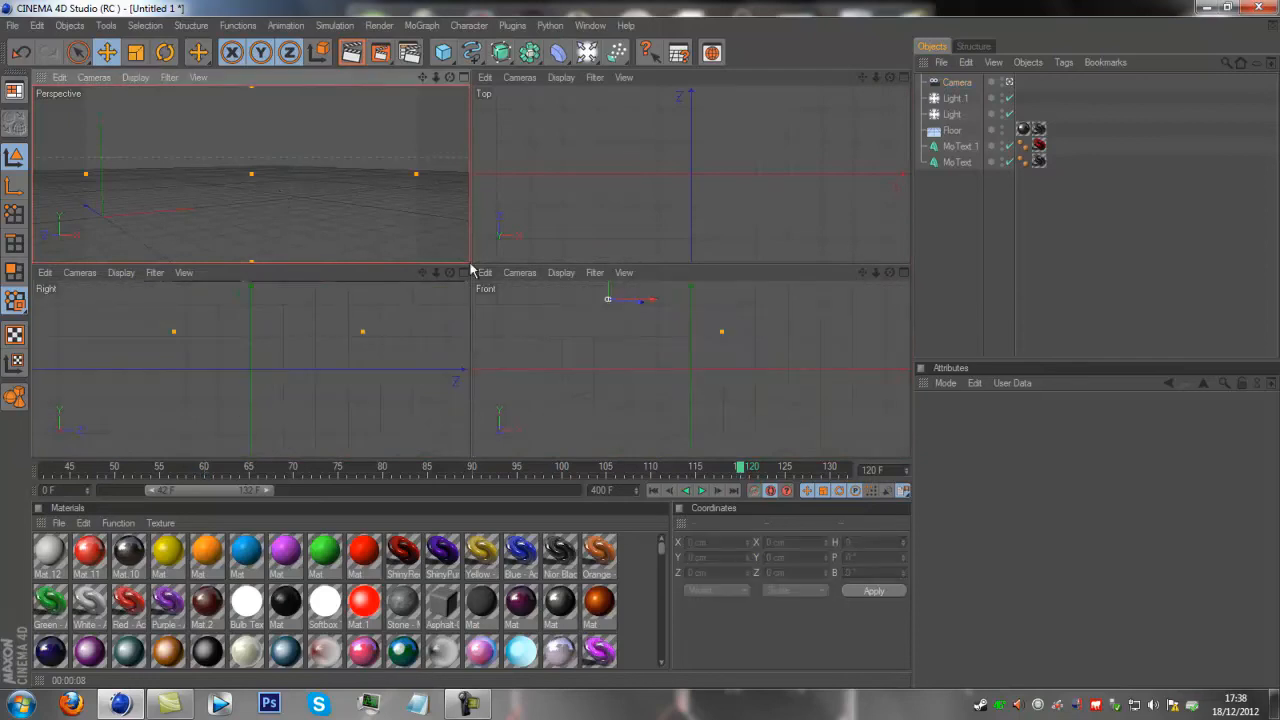
pyautogui.click(212, 208)
pyautogui.middleClick(210, 205)
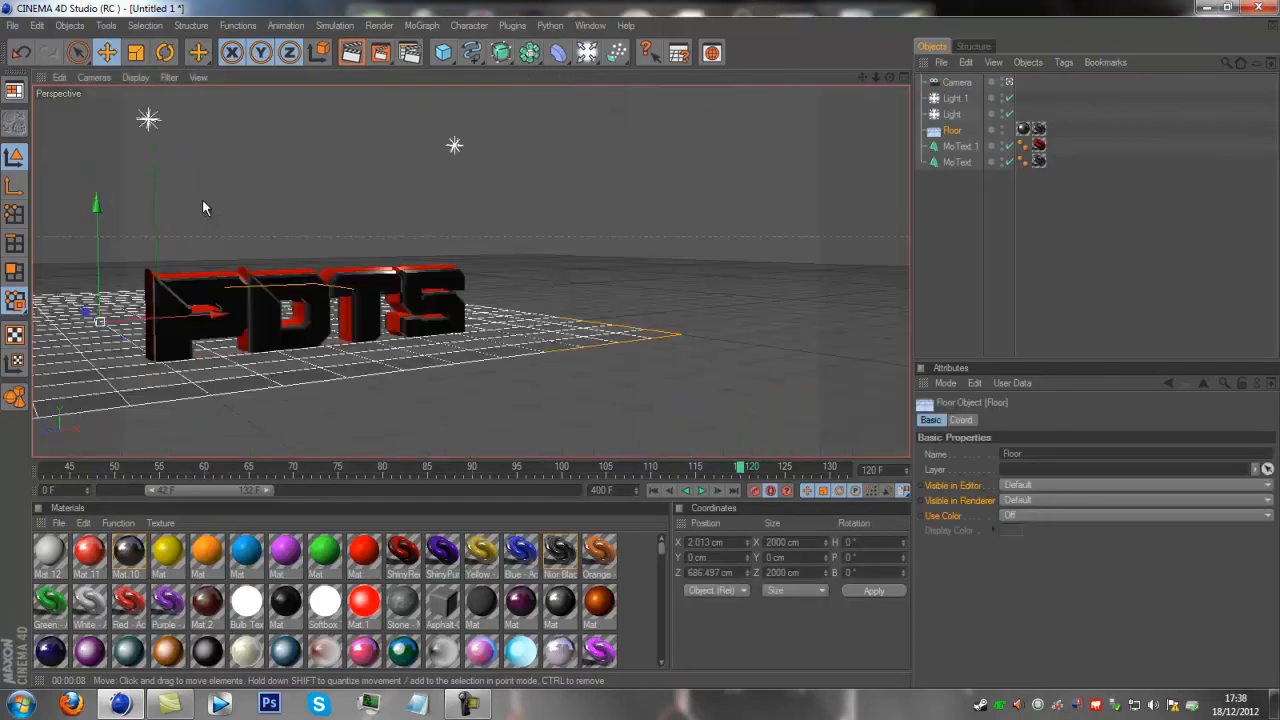
pyautogui.moveTo(641, 344); pyautogui.dragTo(652, 352)
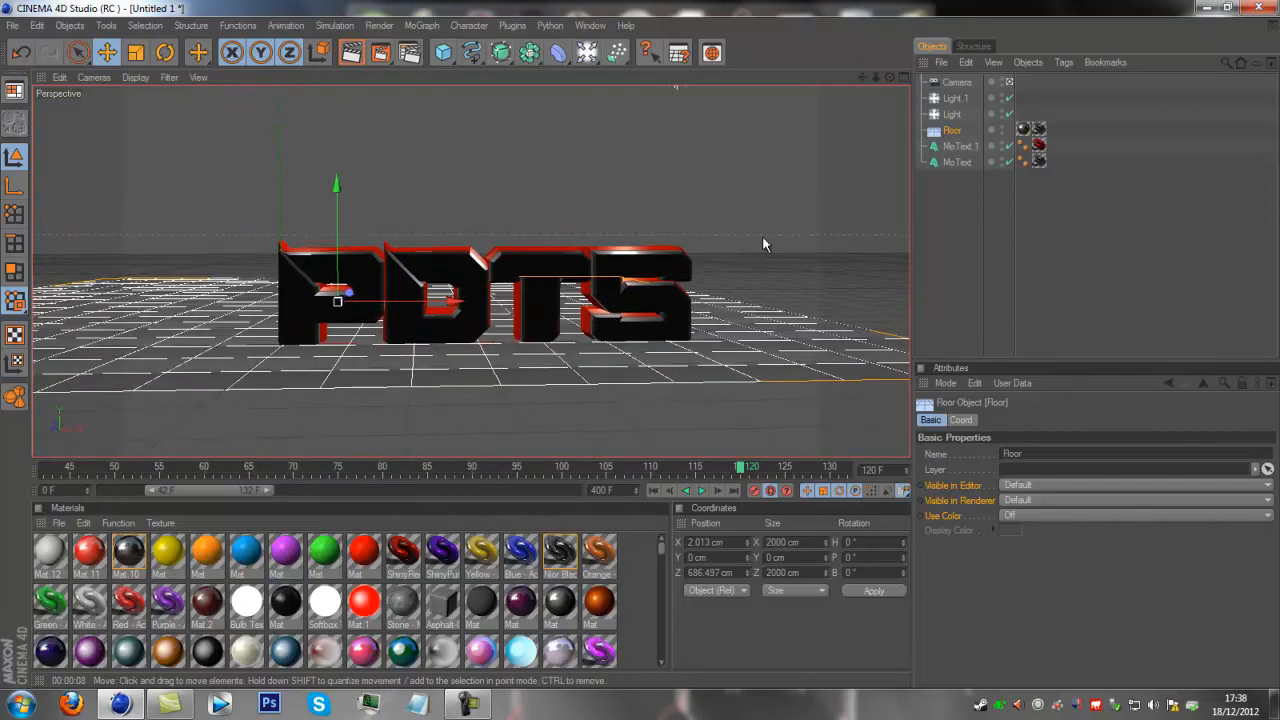
pyautogui.click(769, 491)
# Play the camera animation from the start to check the move to the front view.
pyautogui.click(654, 491)
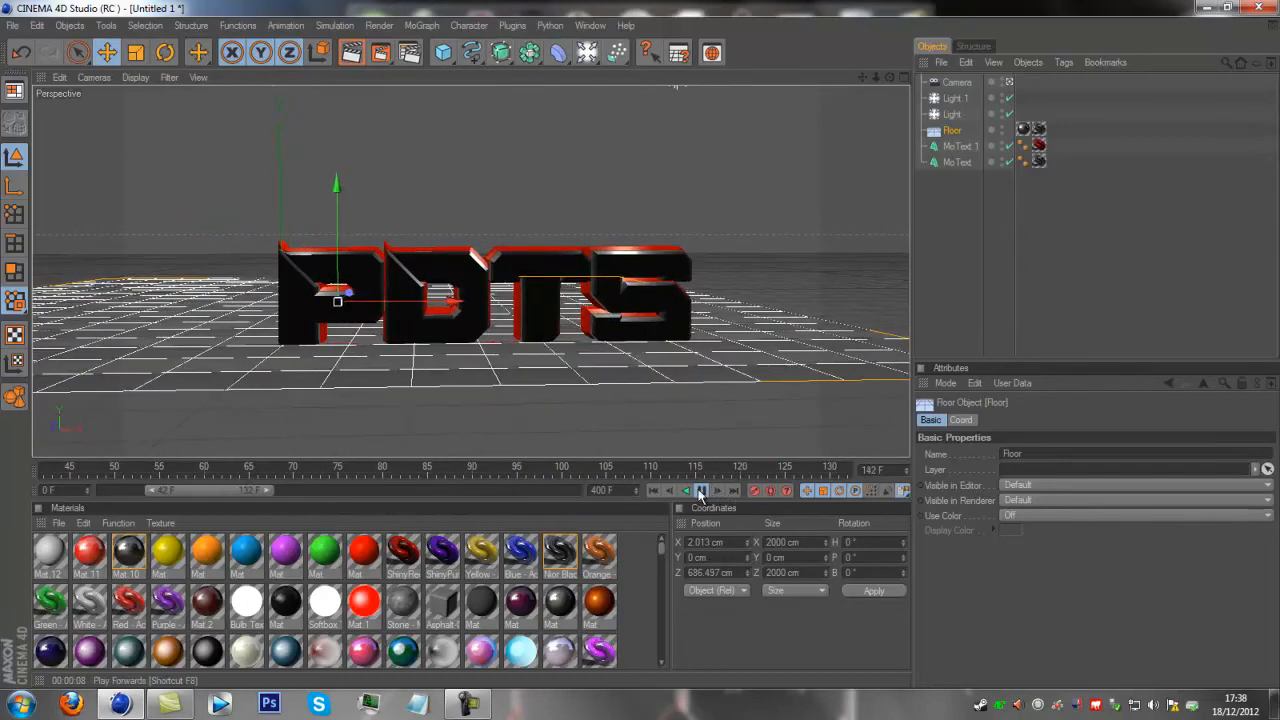
pyautogui.click(653, 490)
pyautogui.click(701, 490)
# Set the visible timeline range to frames 0 to 243.
pyautogui.moveTo(266, 486); pyautogui.dragTo(229, 475)
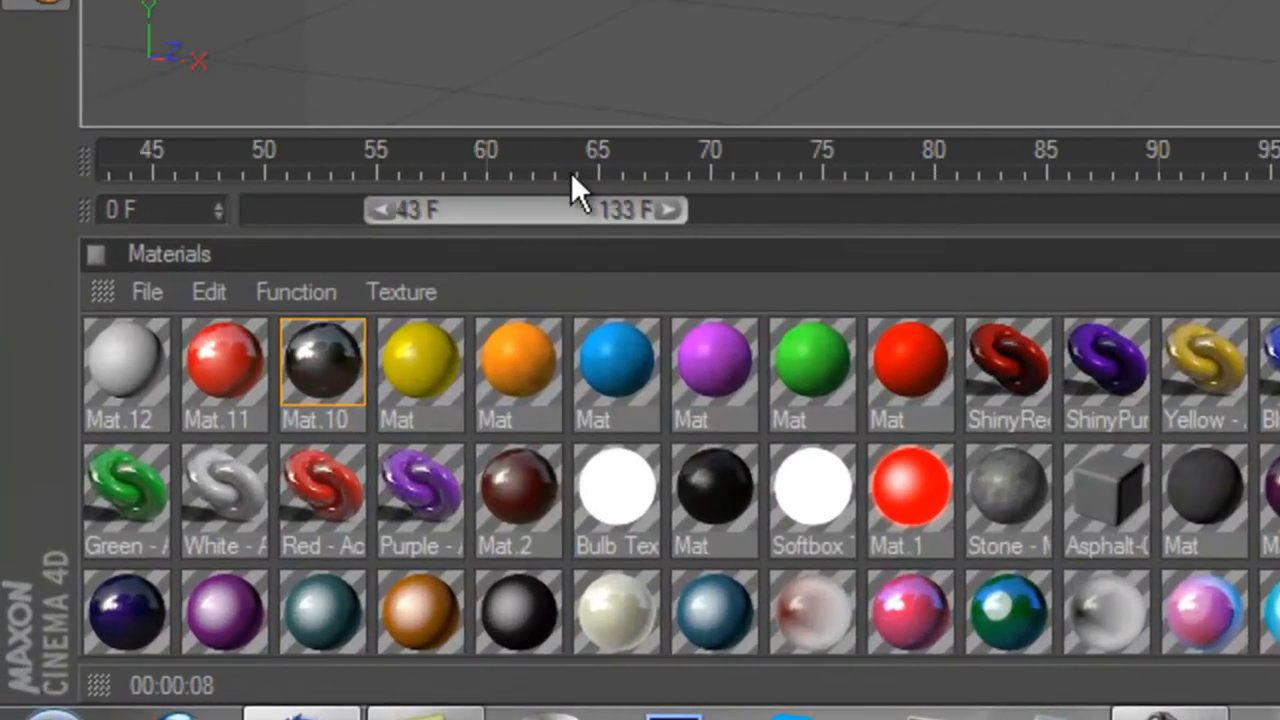
pyautogui.moveTo(572, 178); pyautogui.dragTo(296, 210)
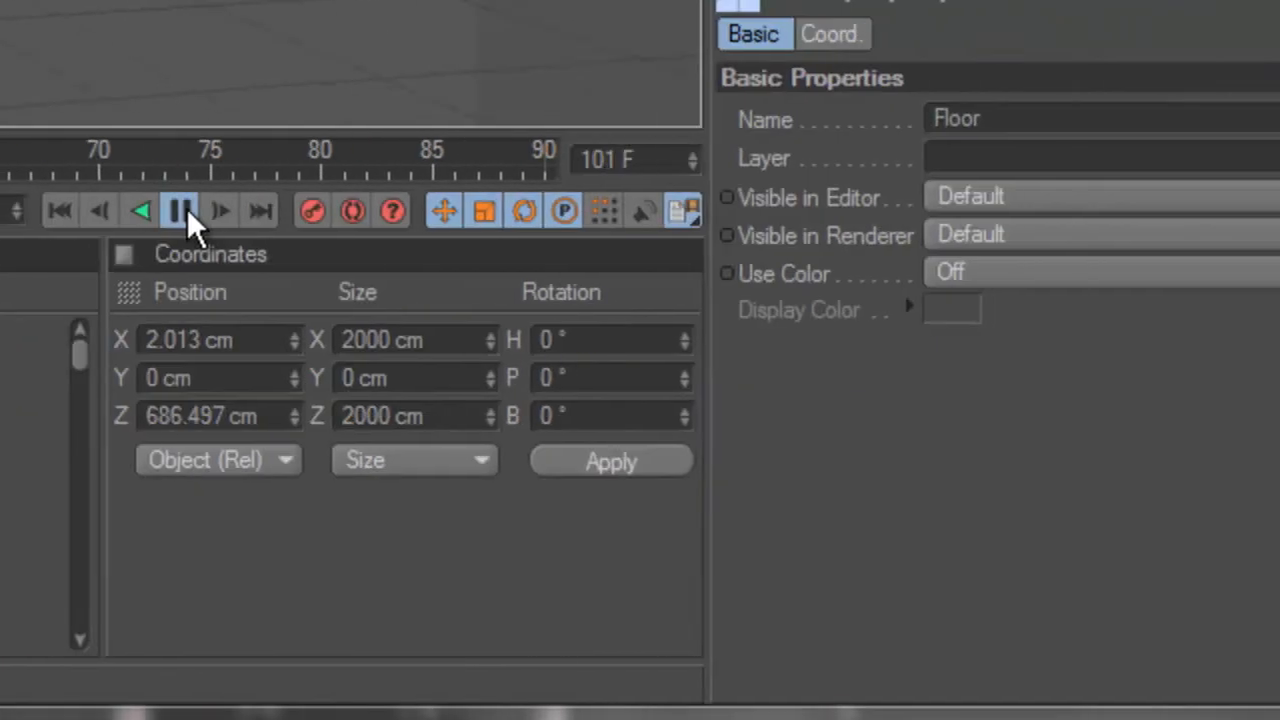
pyautogui.click(127, 211)
pyautogui.moveTo(546, 210); pyautogui.dragTo(626, 210)
# Select the camera, both lights, the floor and both MoText objects, and record a keyframe at frame 180 with automatic keyframing turned on.
pyautogui.moveTo(170, 215); pyautogui.dragTo(701, 154)
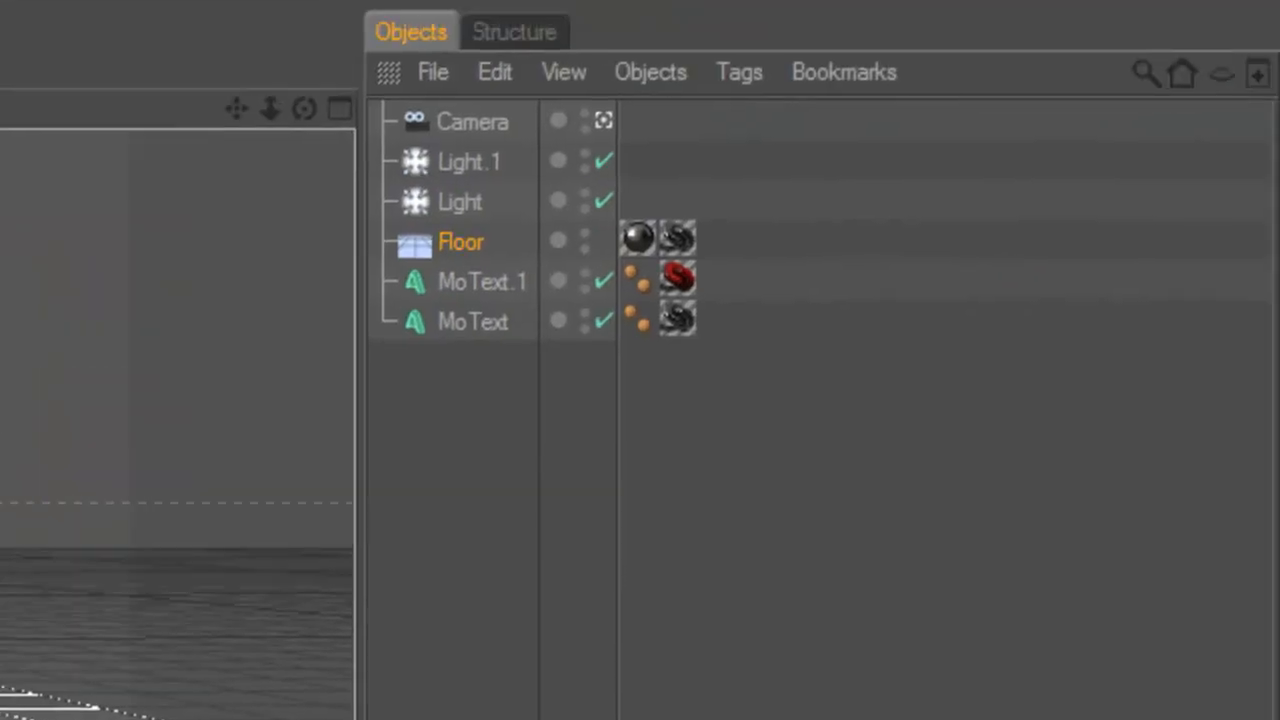
pyautogui.click(484, 283)
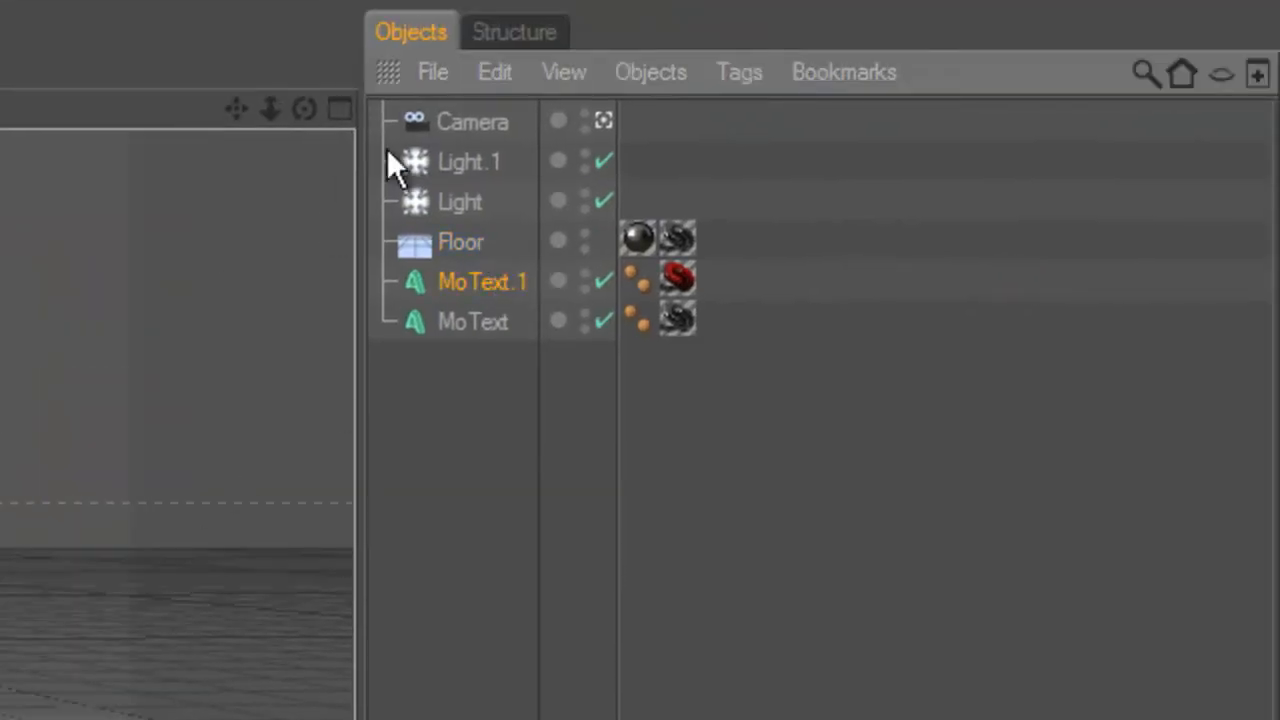
pyautogui.keyDown('shift'); pyautogui.click(449, 322); pyautogui.keyUp('shift')
pyautogui.moveTo(445, 592); pyautogui.dragTo(457, 108)
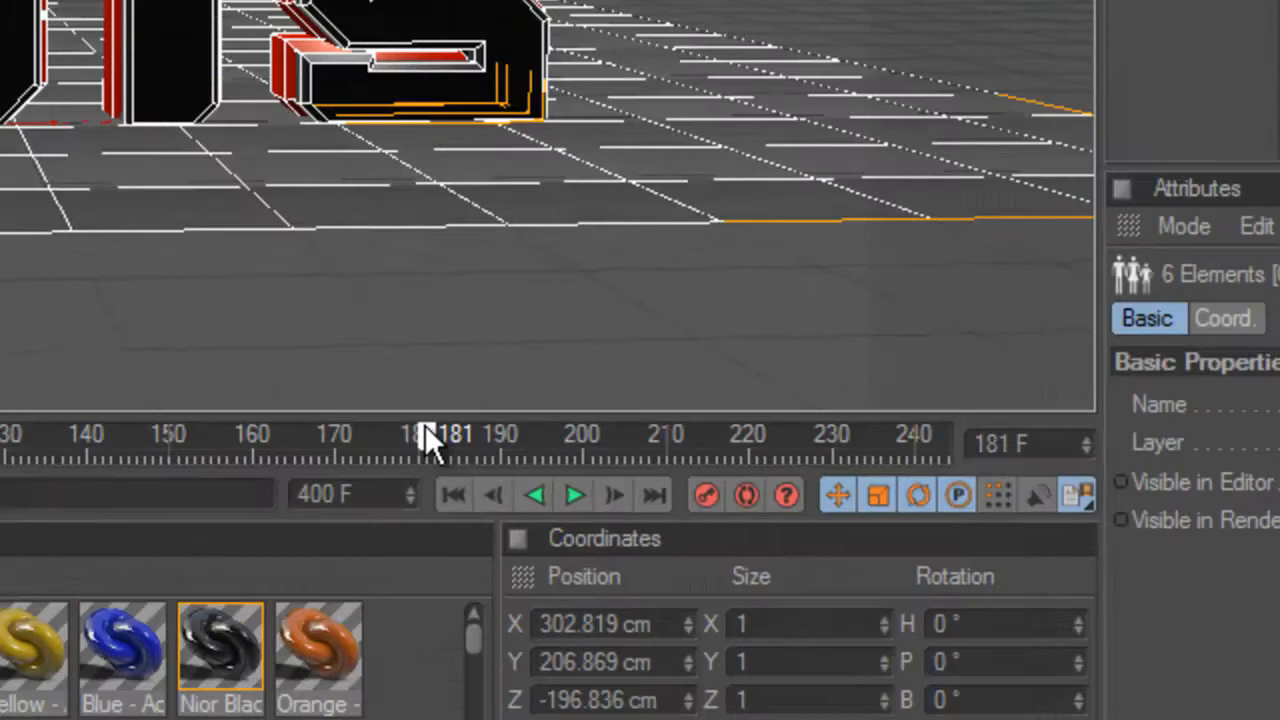
pyautogui.moveTo(425, 425); pyautogui.dragTo(787, 192)
pyautogui.moveTo(1033, 170); pyautogui.dragTo(690, 266)
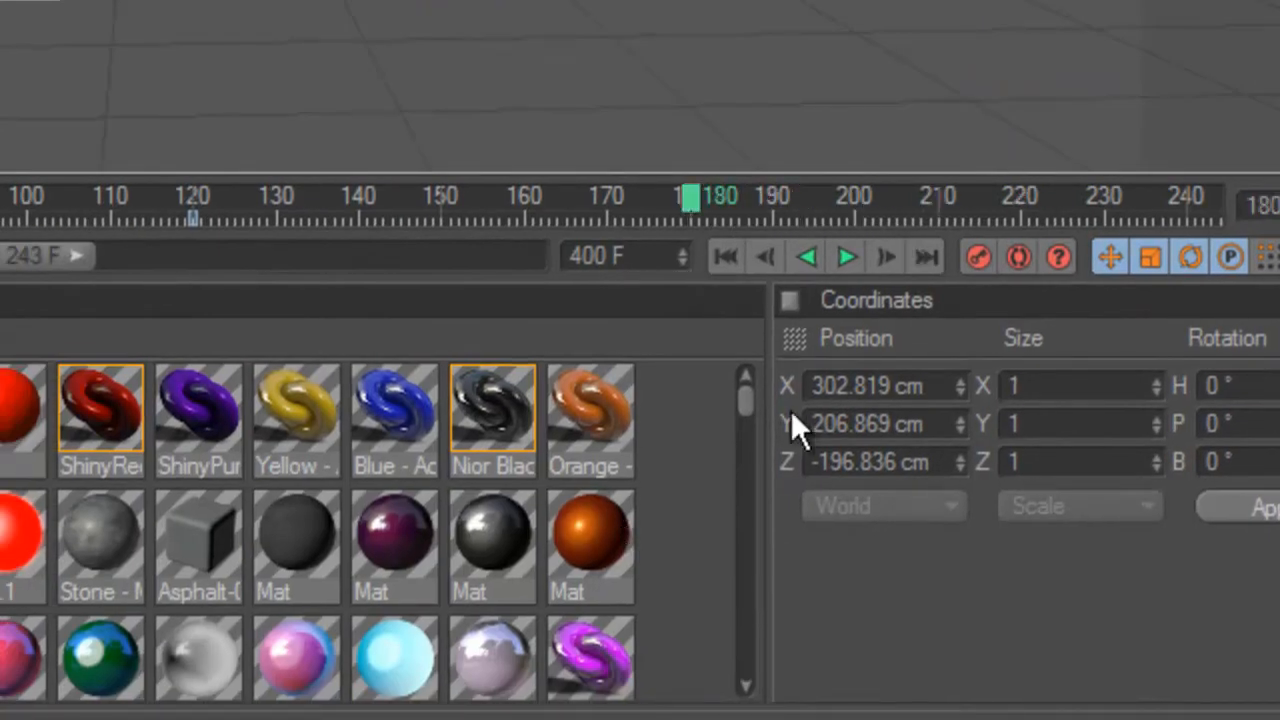
pyautogui.click(1013, 254)
# Move the camera at frame 180 closer to the text so PDTS fills the view, and play the animation.
pyautogui.moveTo(406, 5); pyautogui.dragTo(450, 0)
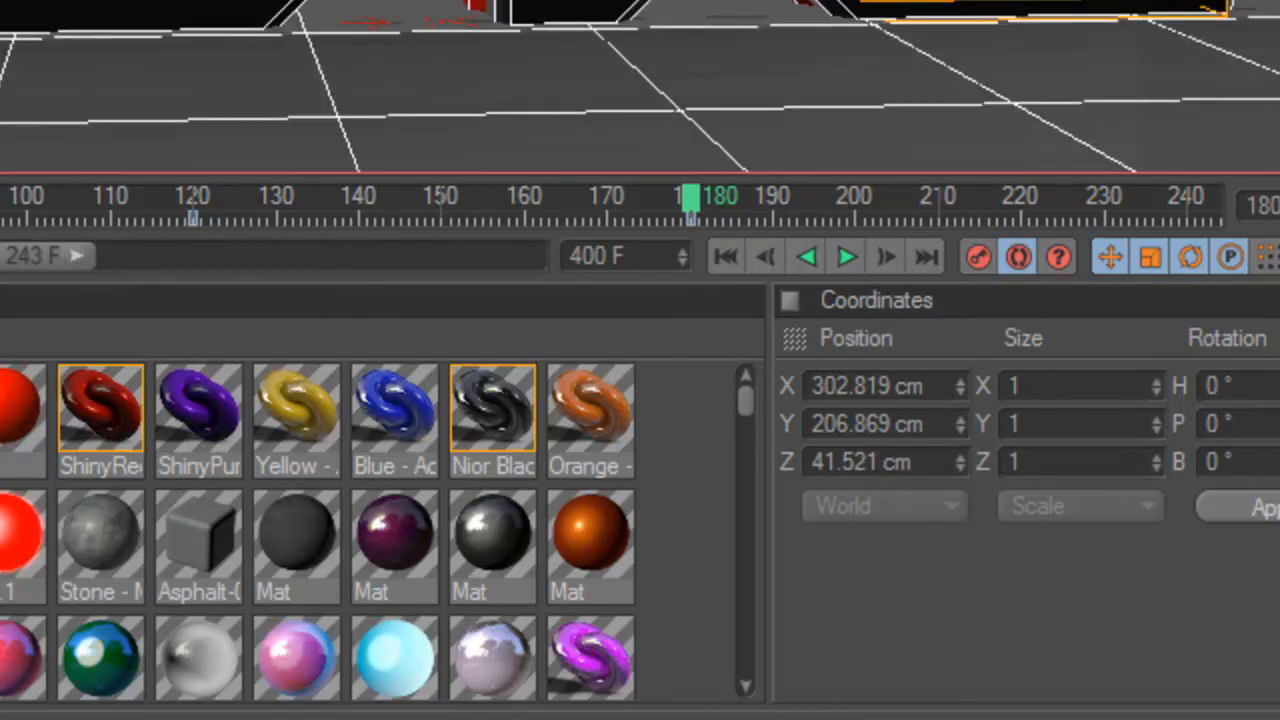
pyautogui.scroll(1, 640, 86)
pyautogui.scroll(1, 640, 86)
pyautogui.scroll(-1, 640, 86)
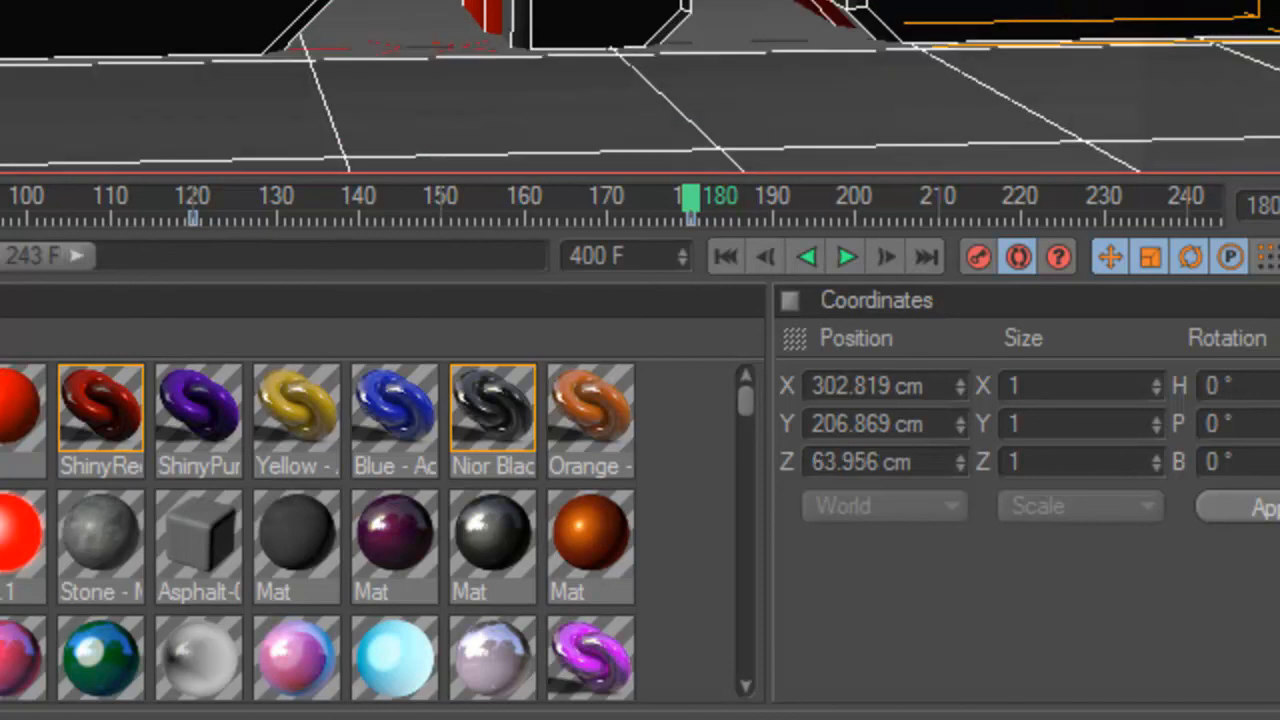
pyautogui.moveTo(640, 86); pyautogui.dragTo(588, 79)
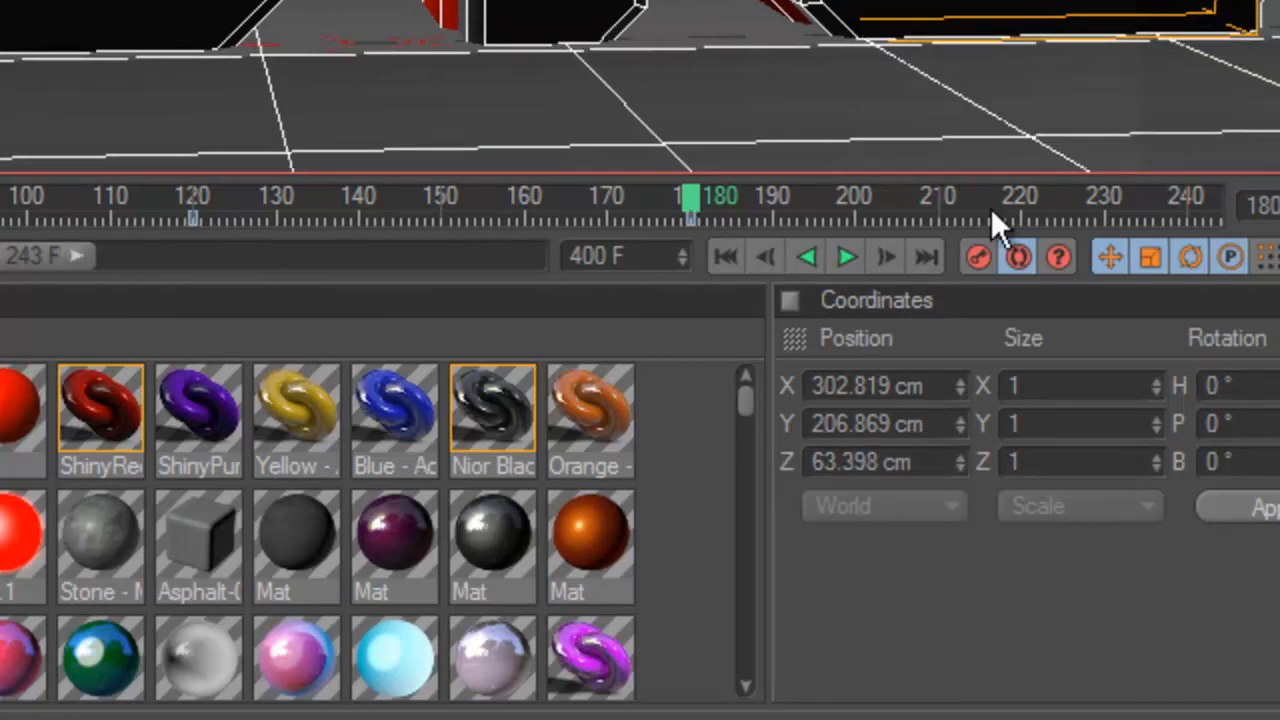
pyautogui.click(728, 257)
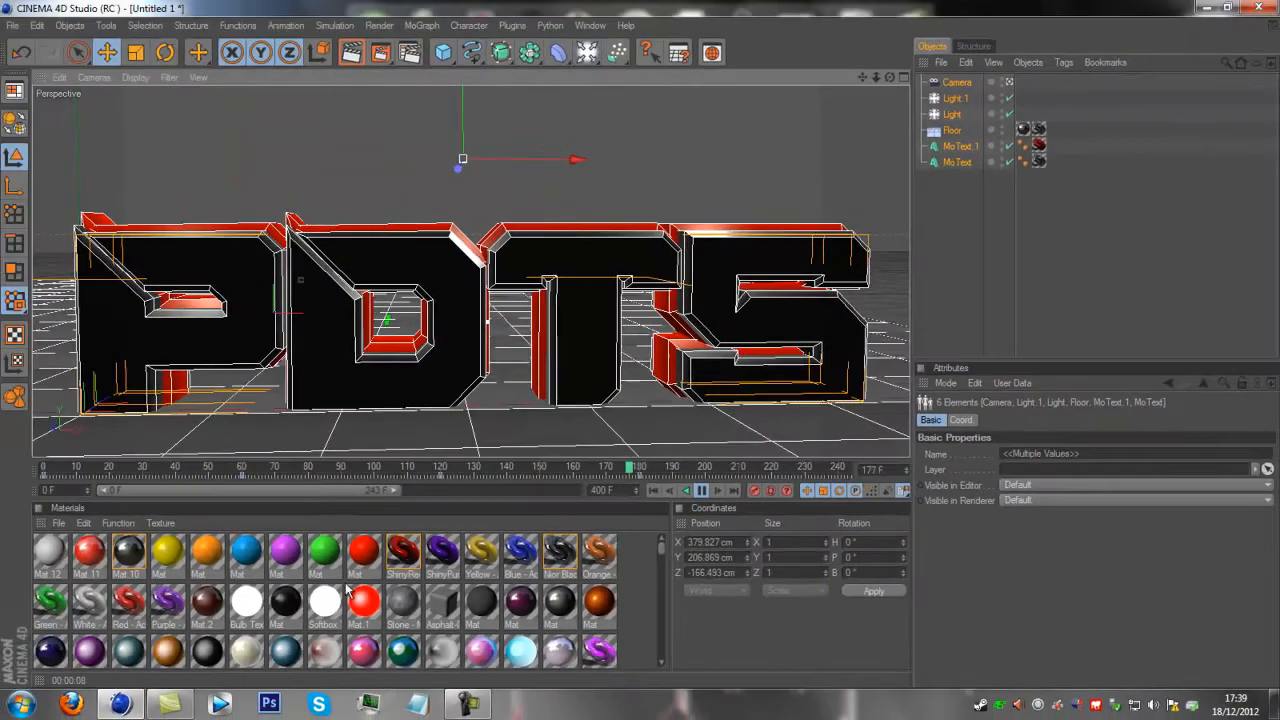
pyautogui.click(703, 491)
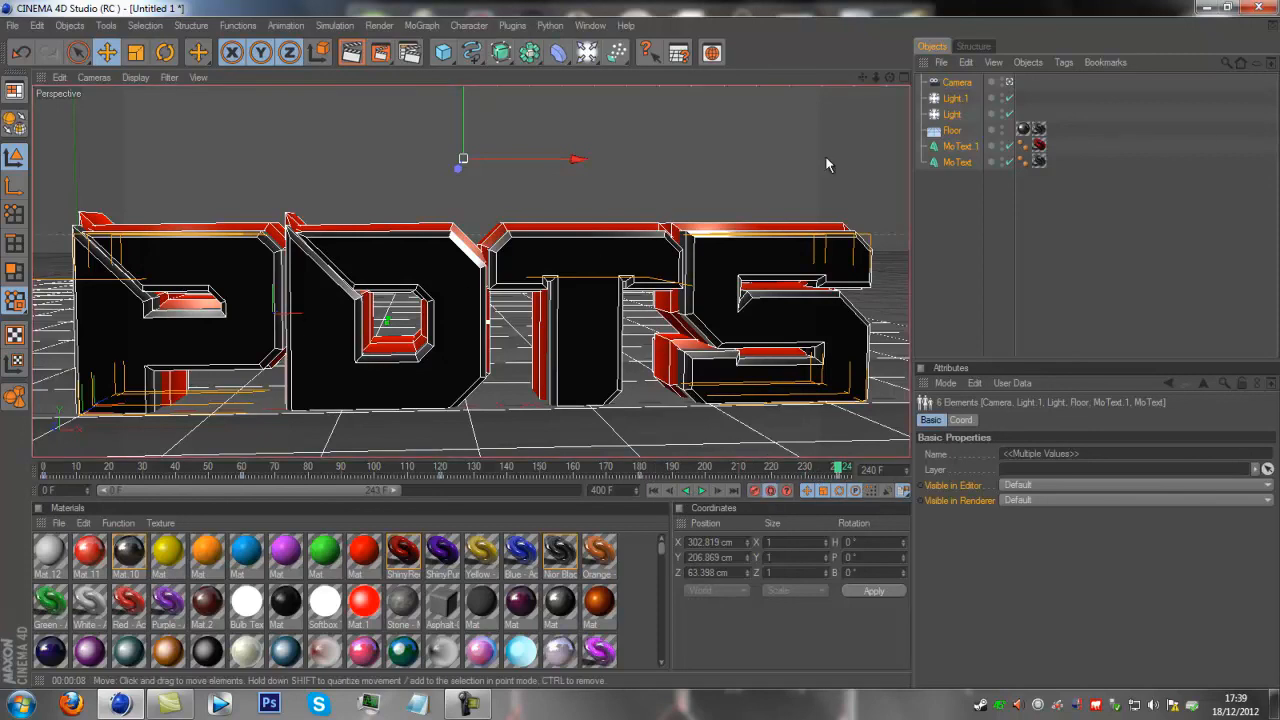
# Move the camera at frame 240 into the opening of the letter D, looking through it at the floor beyond.
pyautogui.scroll(10, 377, 288)
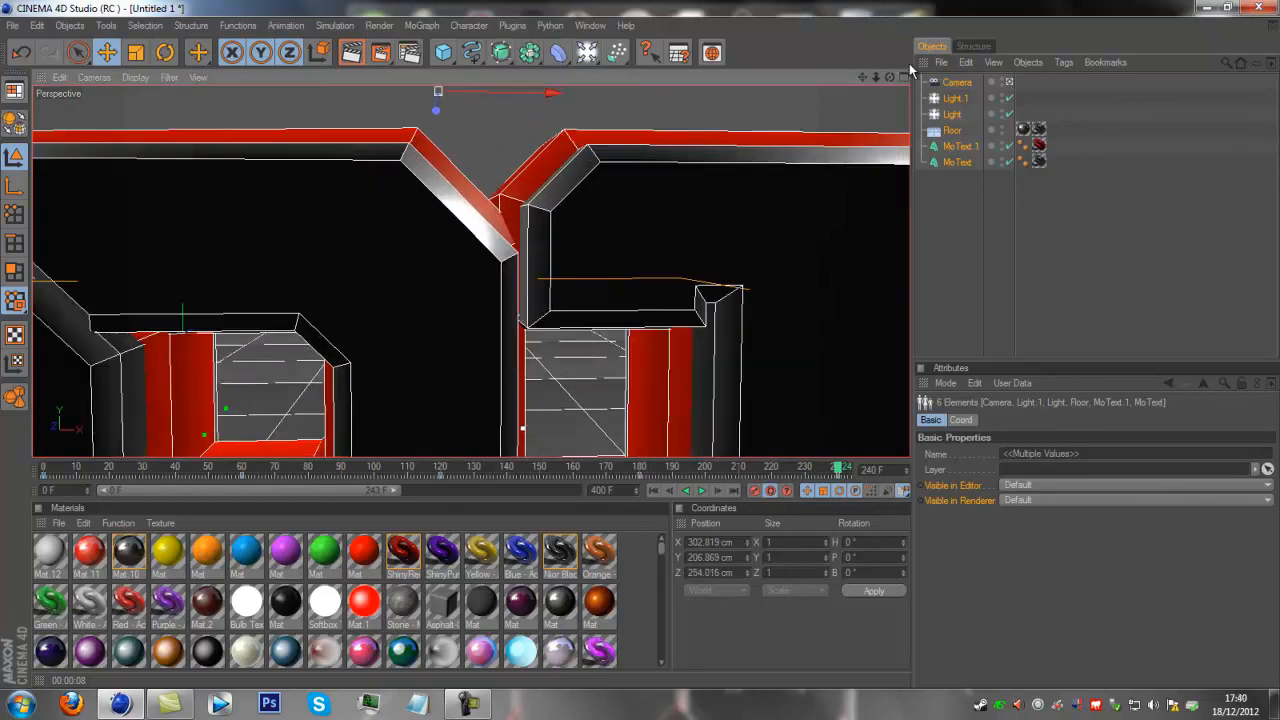
pyautogui.moveTo(890, 77); pyautogui.dragTo(643, 345)
pyautogui.scroll(4, 440, 269)
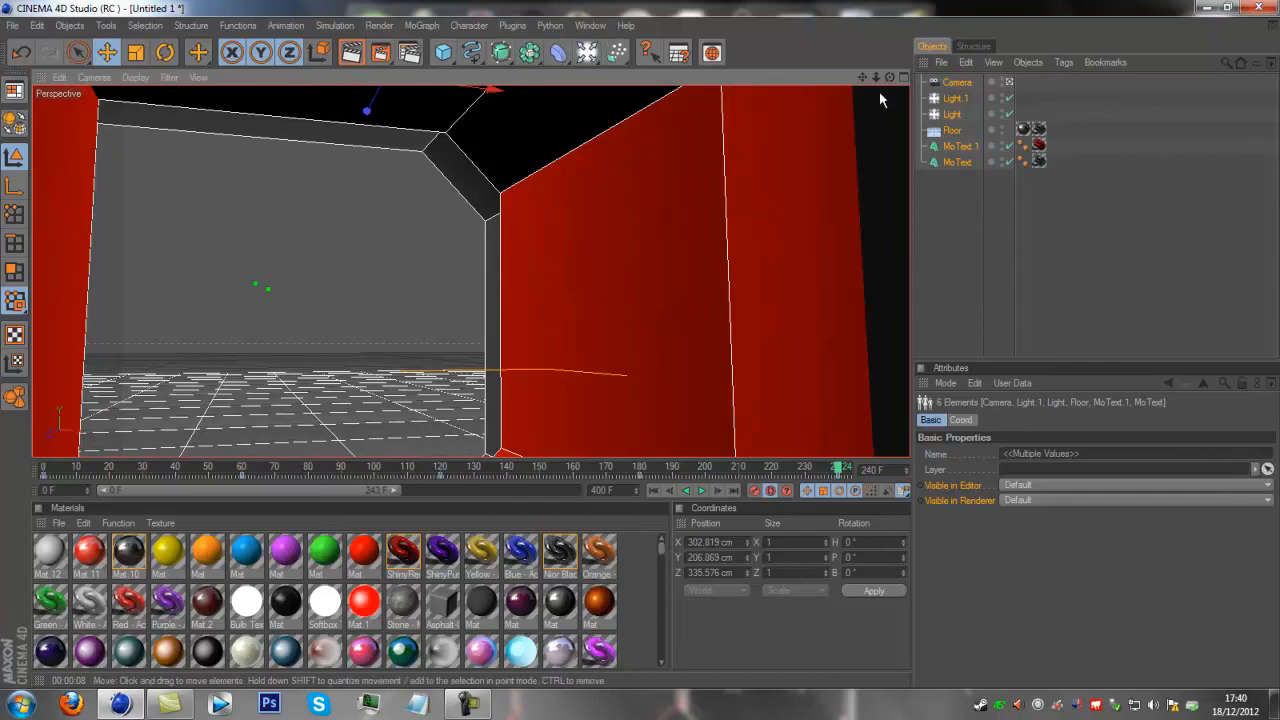
pyautogui.scroll(3, 640, 342)
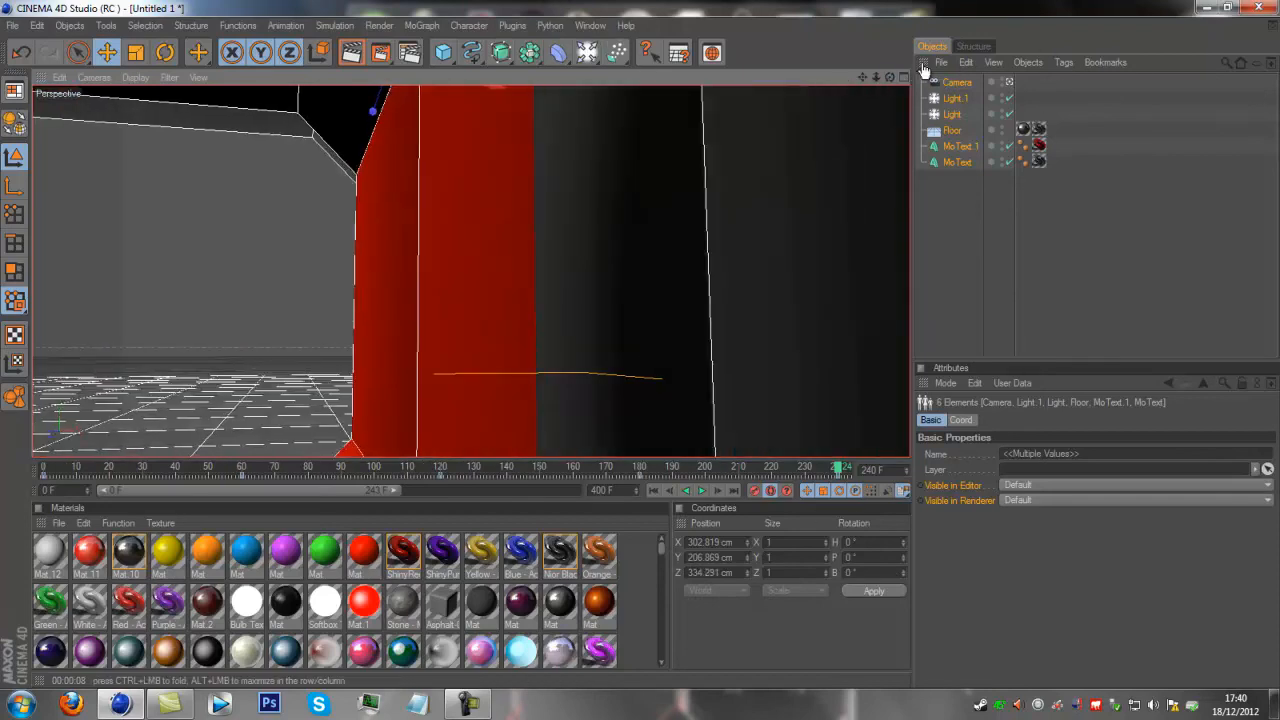
pyautogui.moveTo(889, 77); pyautogui.dragTo(641, 344)
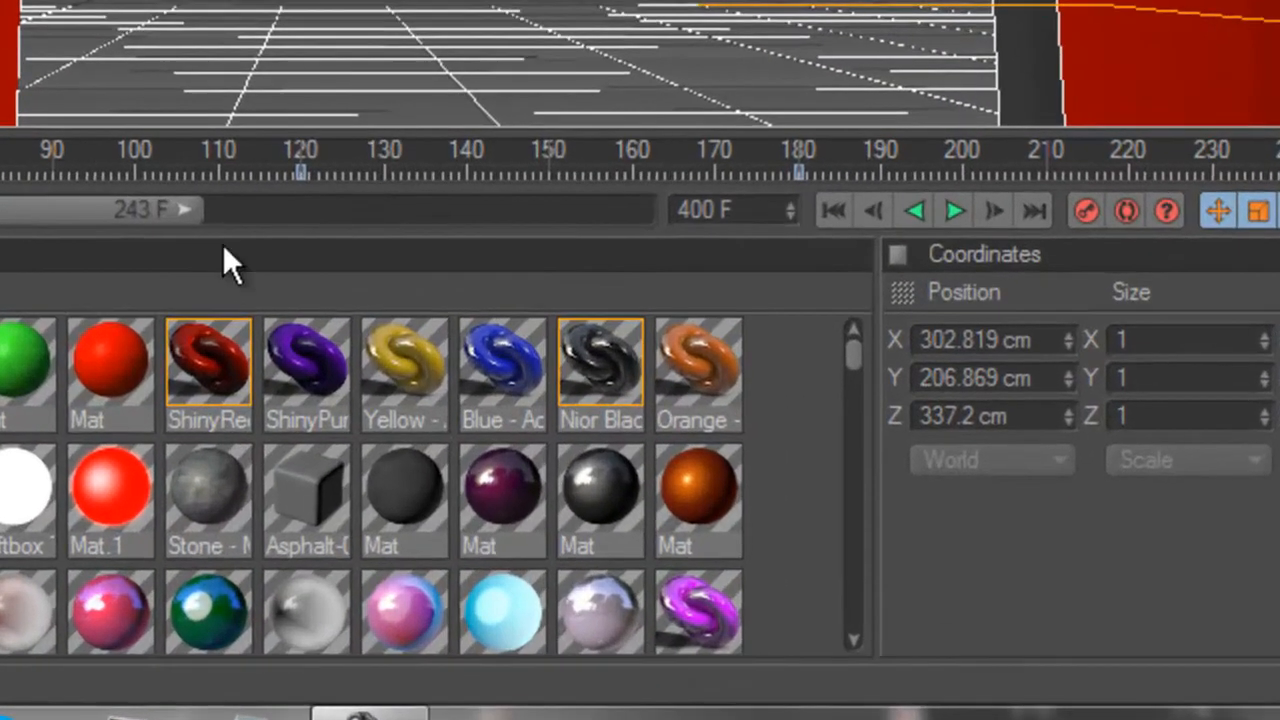
# Extend the visible timeline range to 400 frames and try to move the camera through the letter past the text at frame 301.
pyautogui.moveTo(396, 490); pyautogui.dragTo(415, 491)
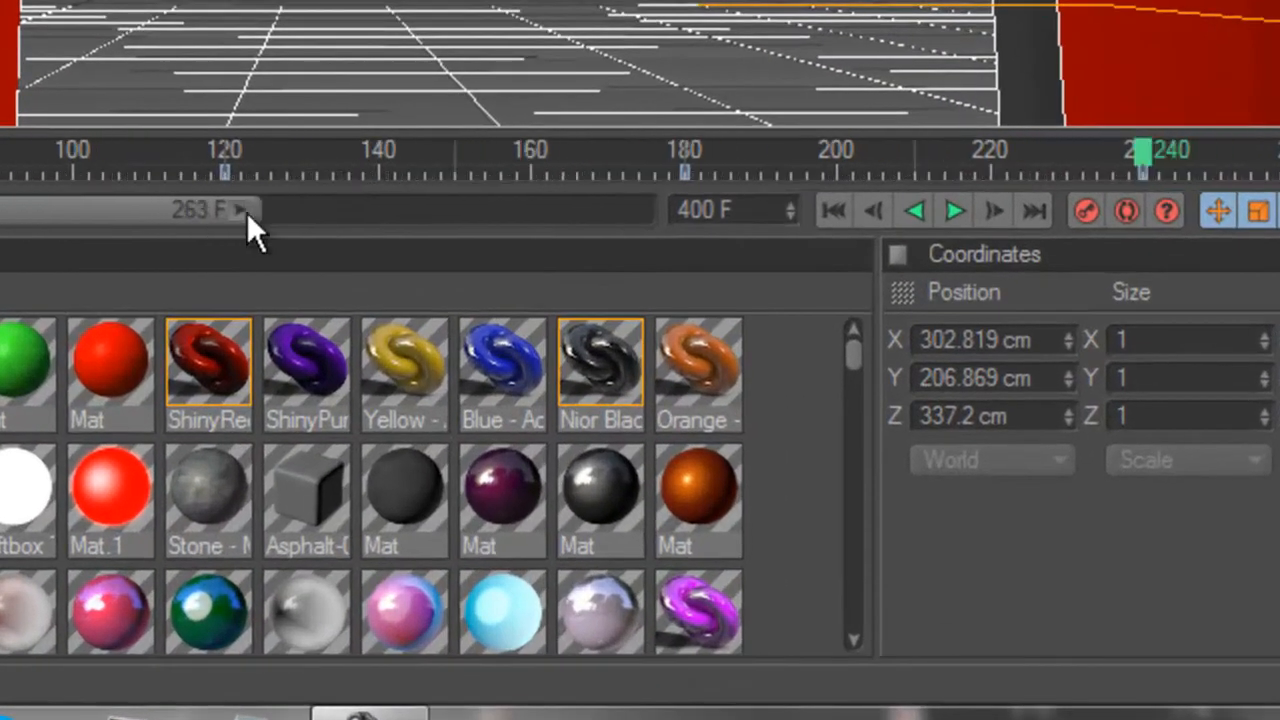
pyautogui.moveTo(241, 212); pyautogui.dragTo(650, 210)
pyautogui.moveTo(523, 151)
pyautogui.mouseDown()
pyautogui.moveTo(947, 156)
pyautogui.moveTo(771, 176)
pyautogui.moveTo(823, 164)
pyautogui.mouseUp()
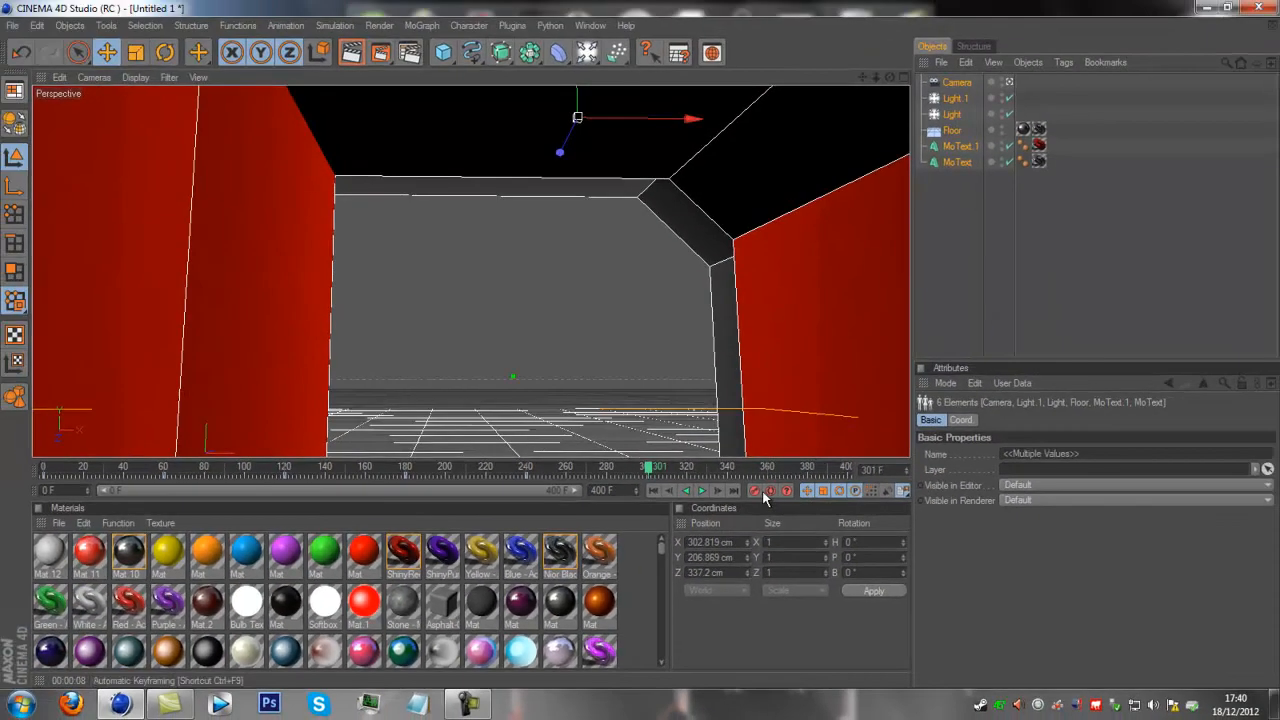
pyautogui.moveTo(509, 365); pyautogui.dragTo(515, 346)
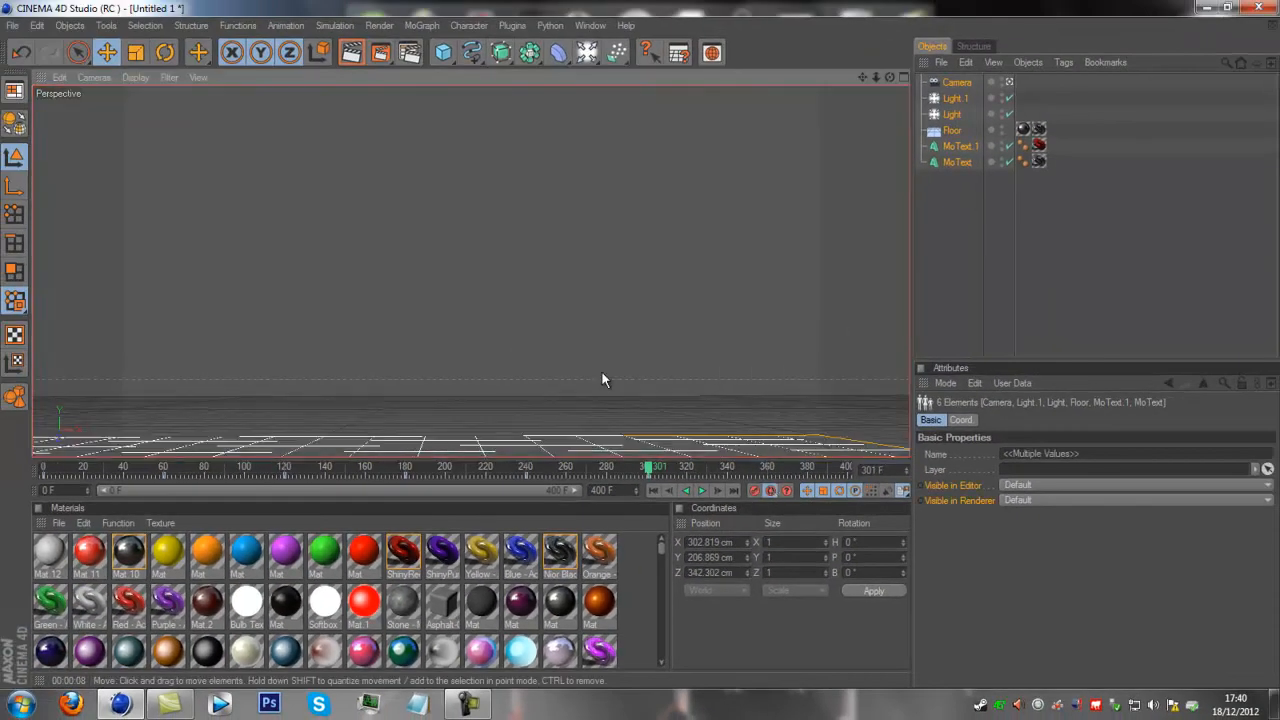
# Play the full camera animation from frame 0 to past frame 300.
pyautogui.click(653, 490)
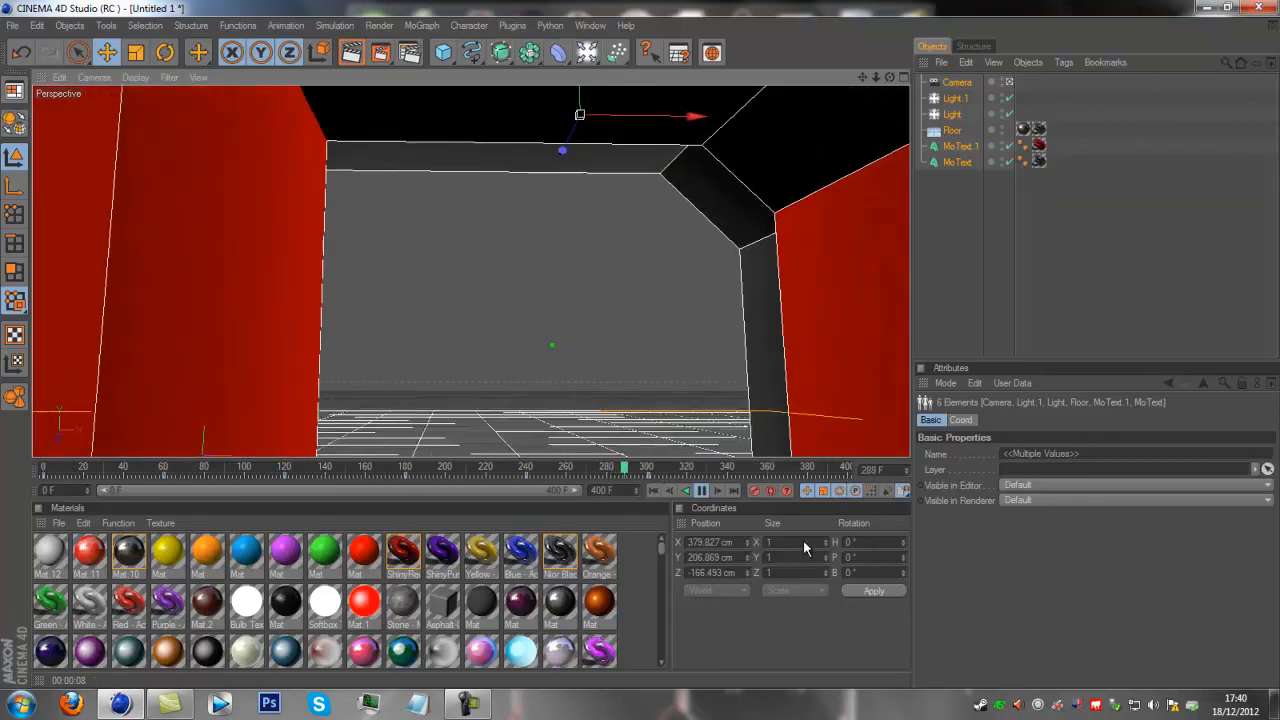
pyautogui.click(703, 490)
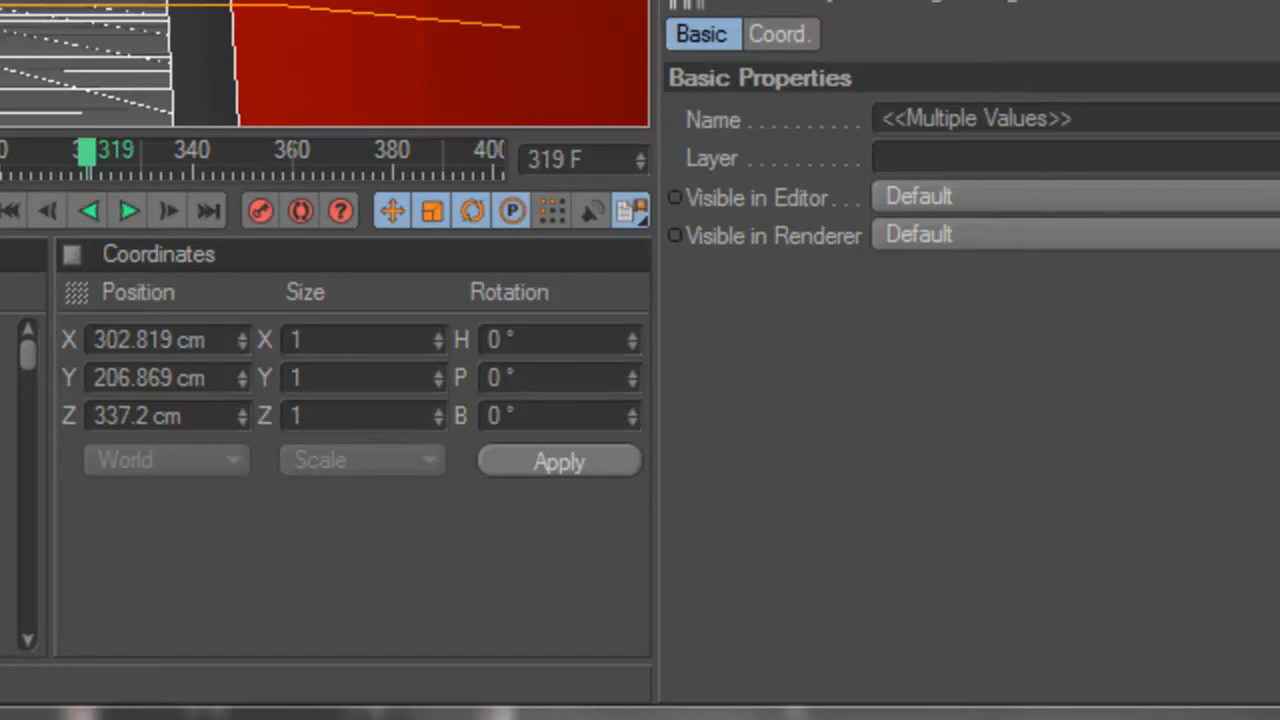
pyautogui.press('F9')
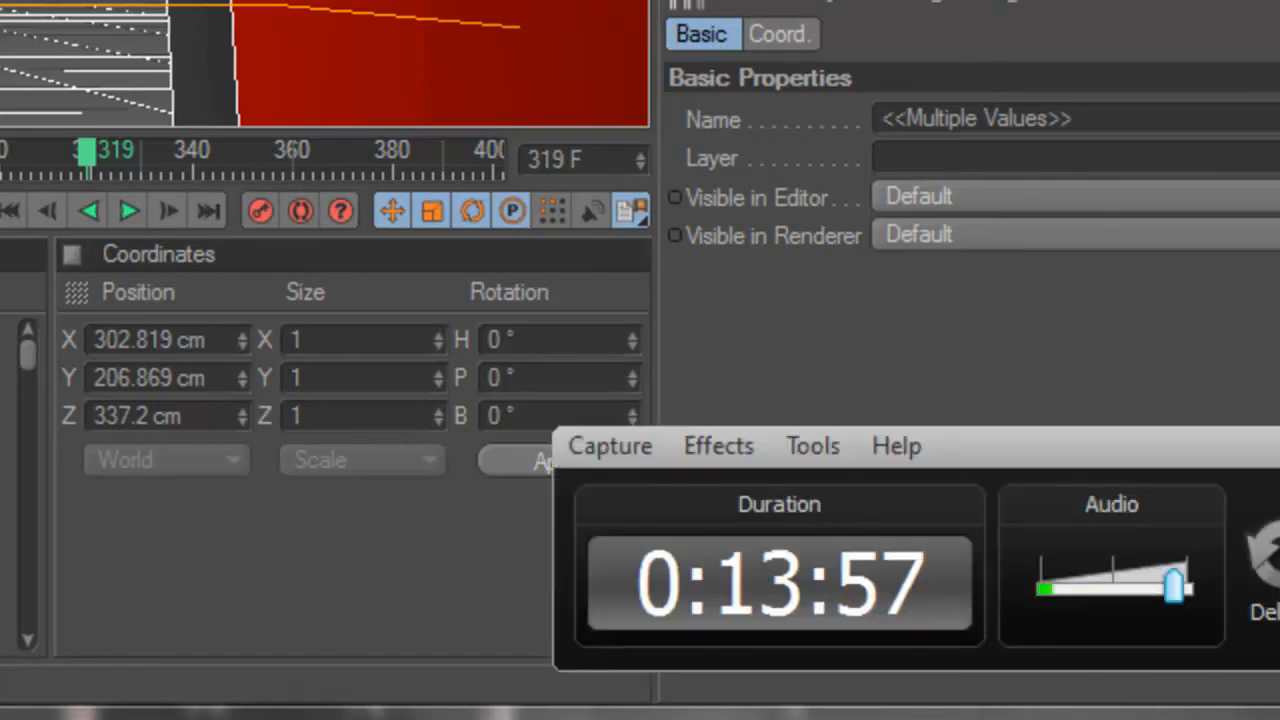